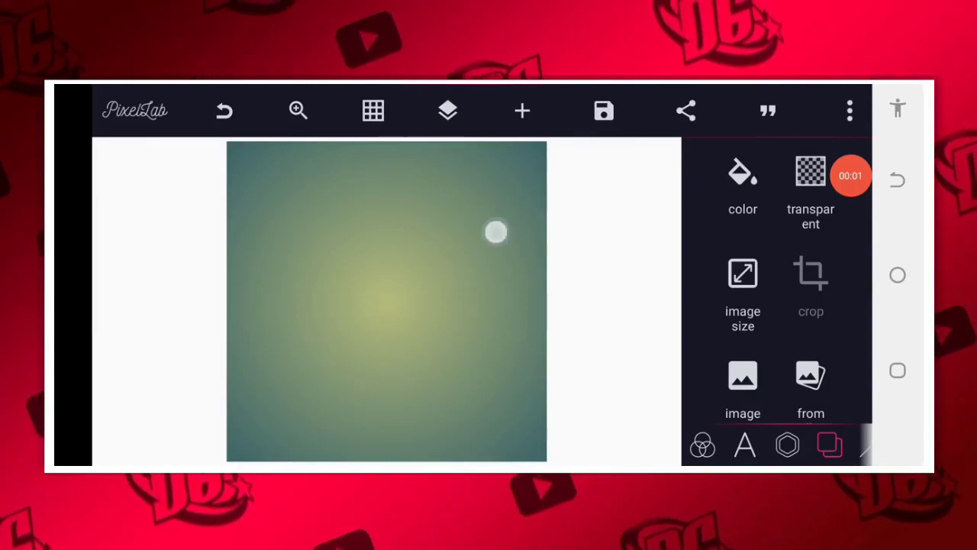
# Add the lips-and-money photo from the gallery and resize it on the canvas
pyautogui.click(522, 110)
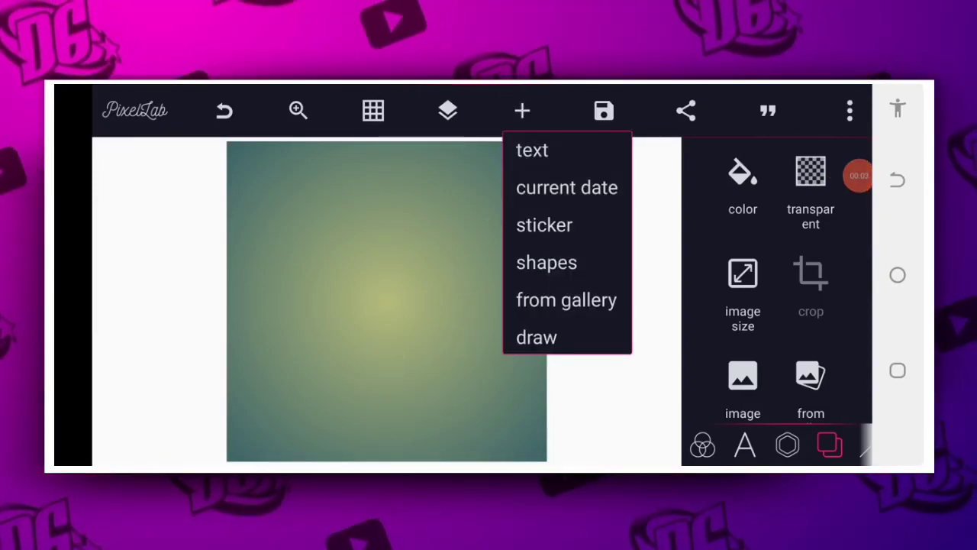
pyautogui.click(600, 291)
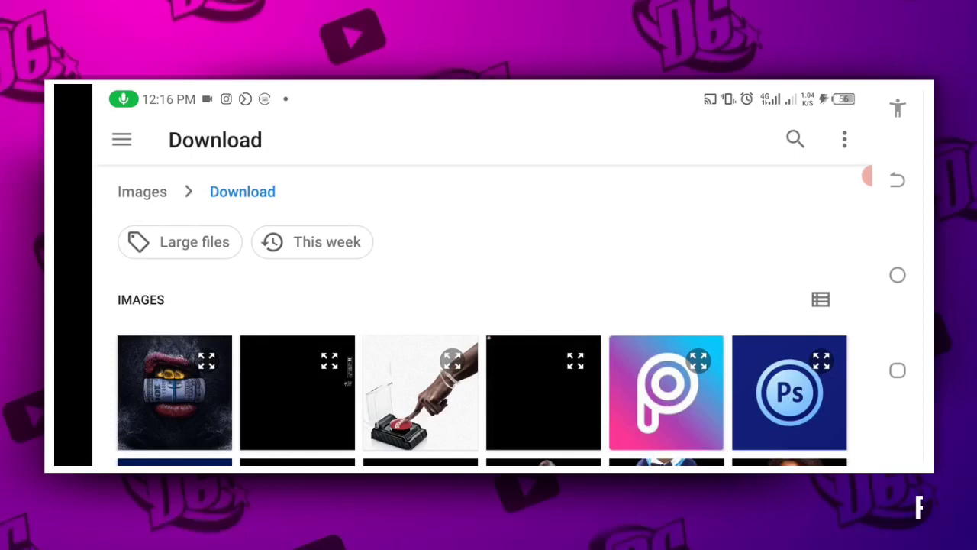
pyautogui.click(179, 404)
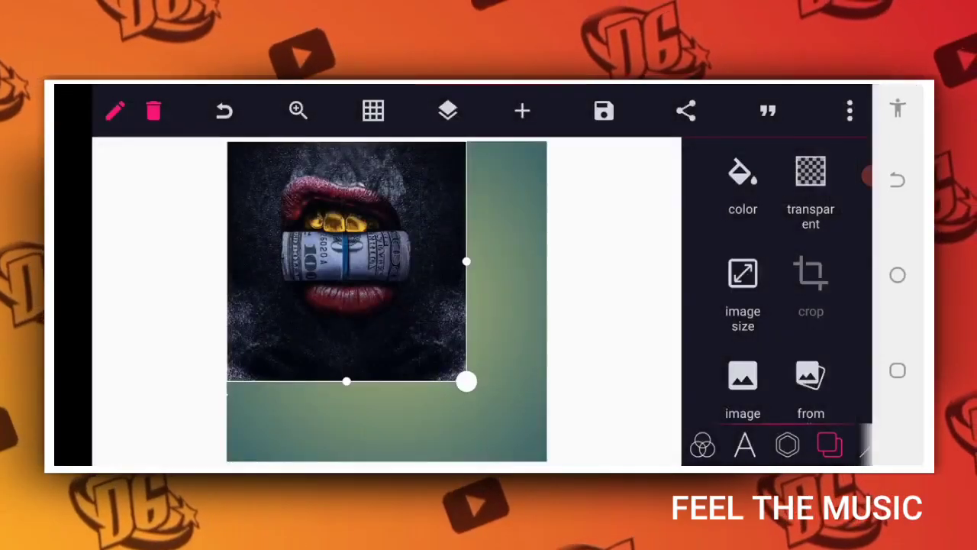
pyautogui.moveTo(466, 381); pyautogui.dragTo(625, 459)
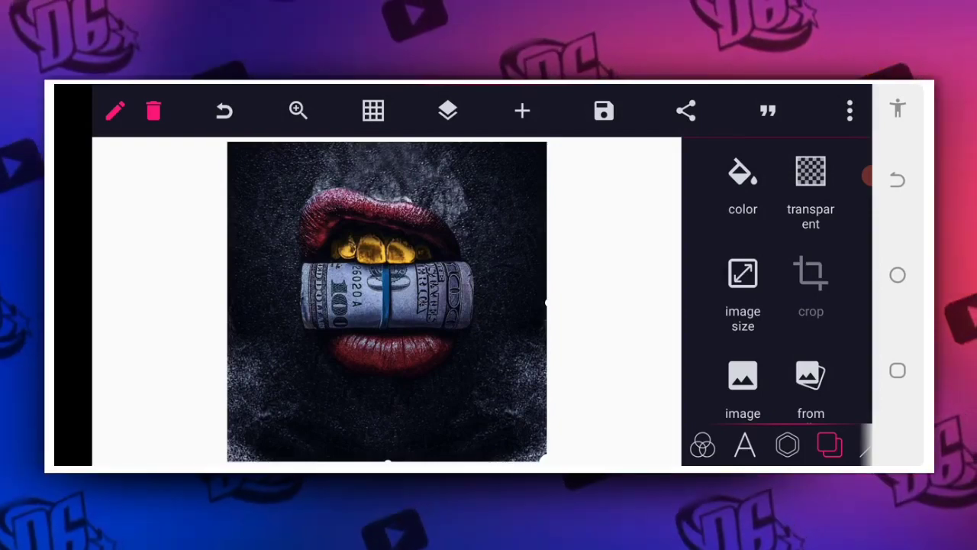
pyautogui.moveTo(543, 459); pyautogui.dragTo(511, 412)
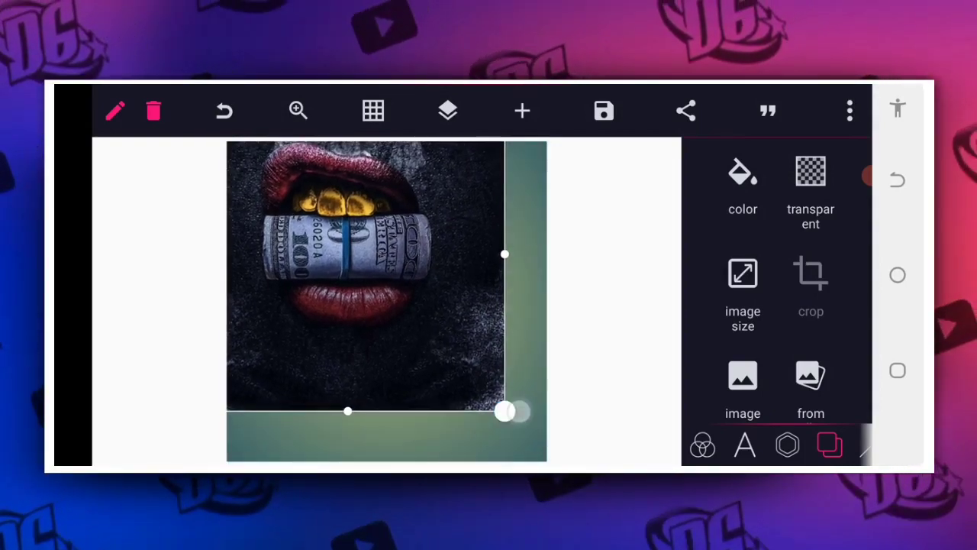
# Centre the lips image horizontally and vertically on the canvas
pyautogui.click(787, 444)
pyautogui.moveTo(807, 303); pyautogui.dragTo(807, 127)
pyautogui.click(742, 371)
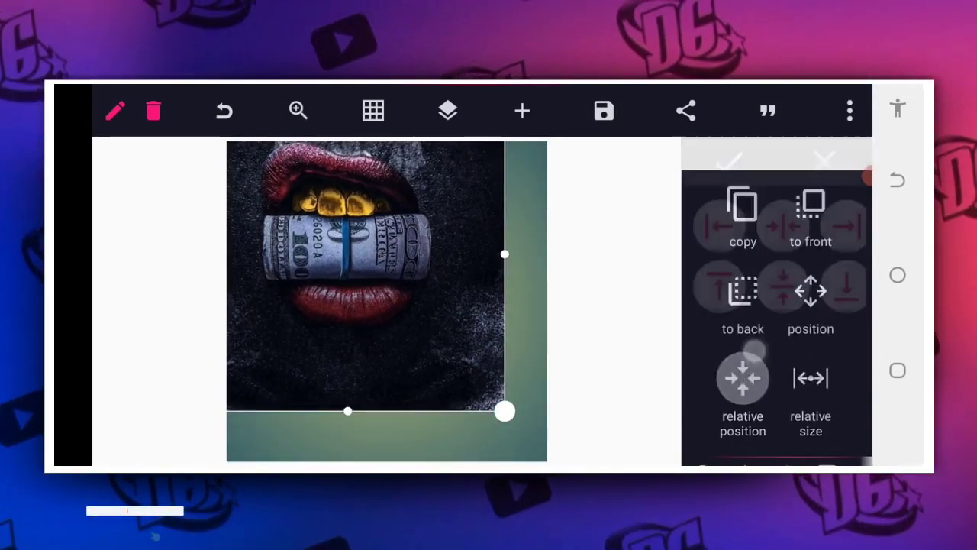
pyautogui.click(782, 226)
pyautogui.click(782, 287)
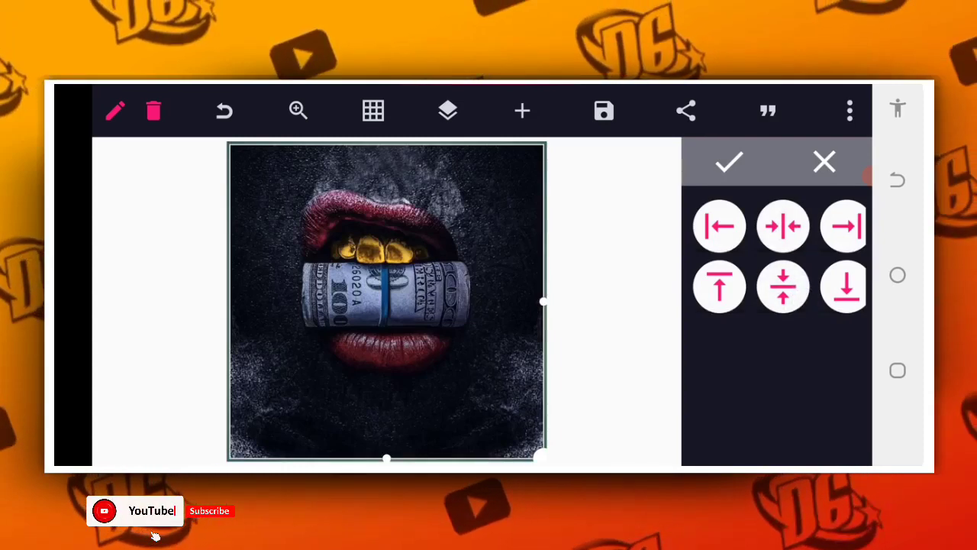
# Use the lips photo as the canvas image with a square 1:1 crop
pyautogui.click(850, 110)
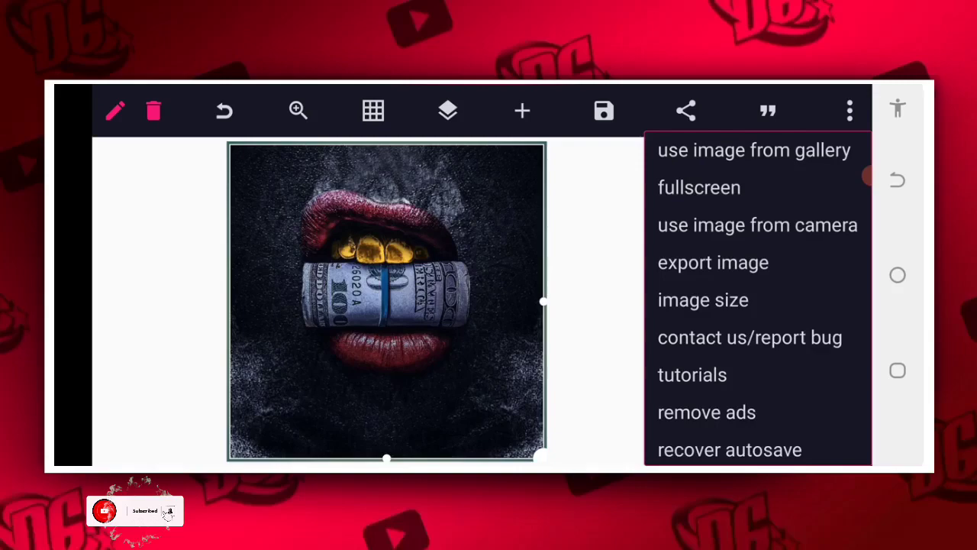
pyautogui.click(794, 151)
pyautogui.click(190, 414)
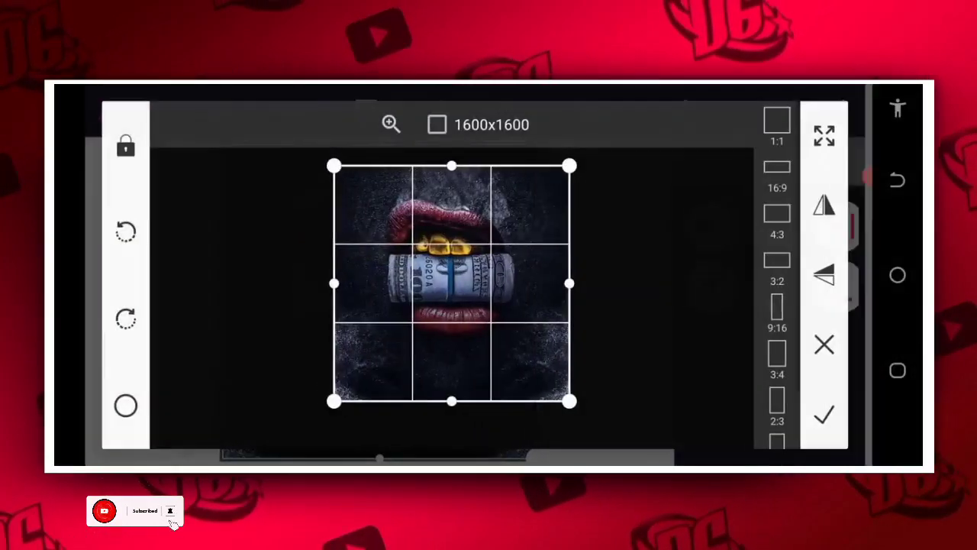
pyautogui.click(831, 412)
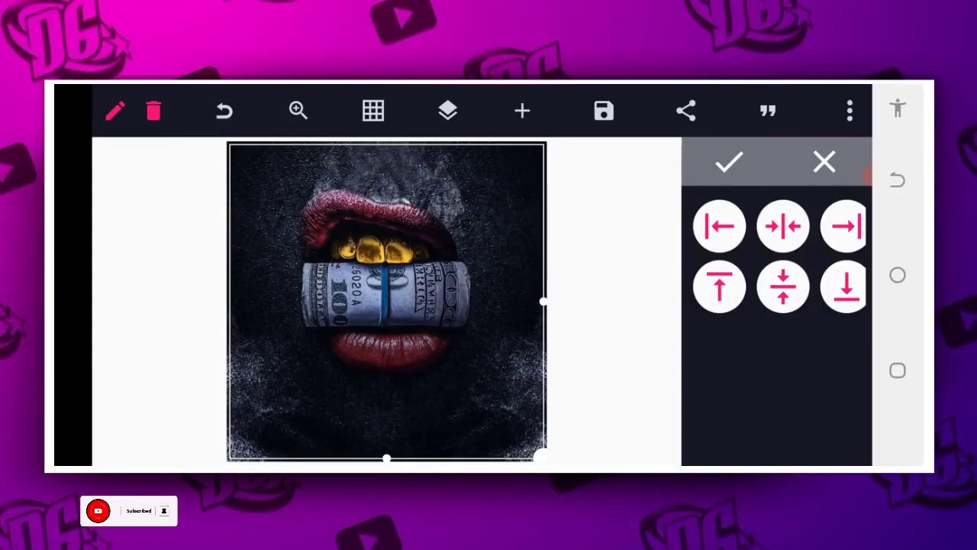
pyautogui.click(730, 162)
pyautogui.click(448, 110)
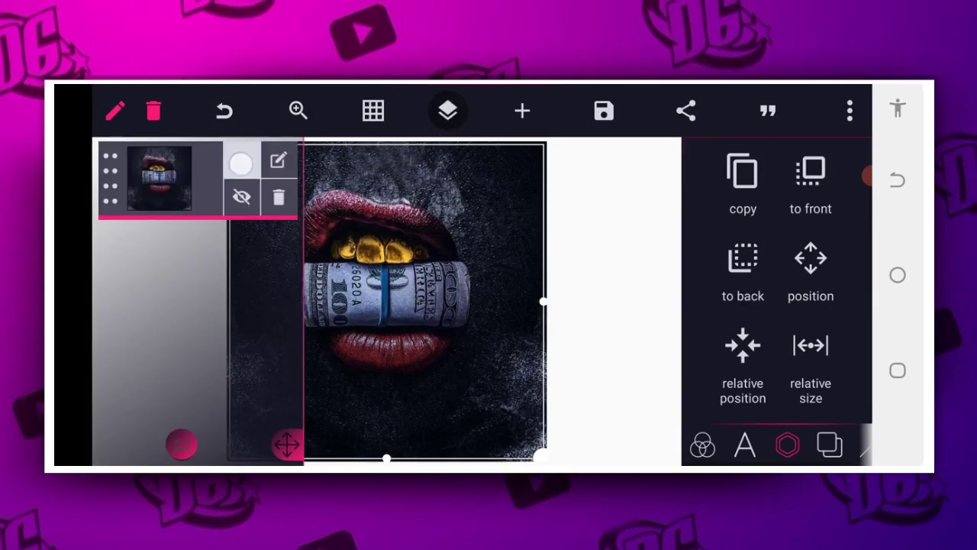
pyautogui.click(492, 207)
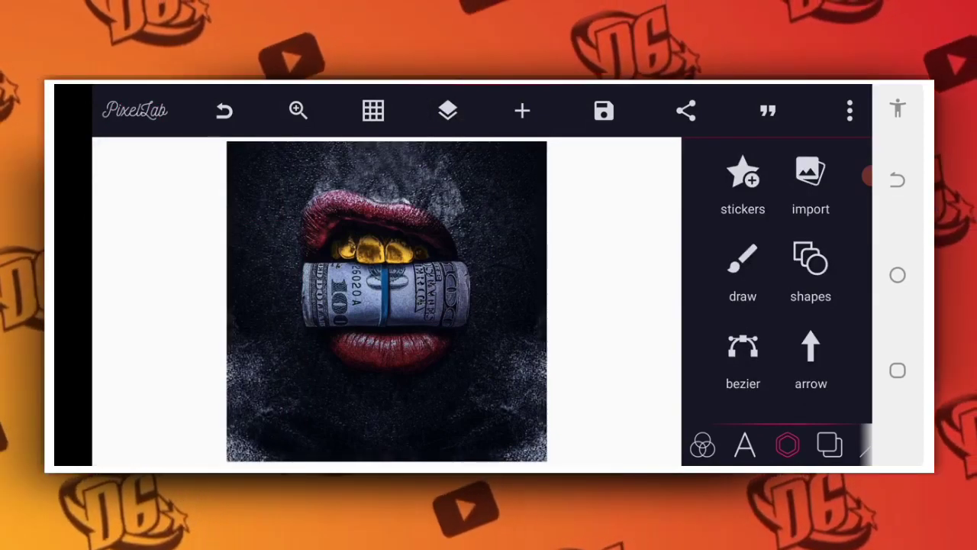
# Add a new text layer, clear its placeholder and start the title with a dash
pyautogui.click(745, 445)
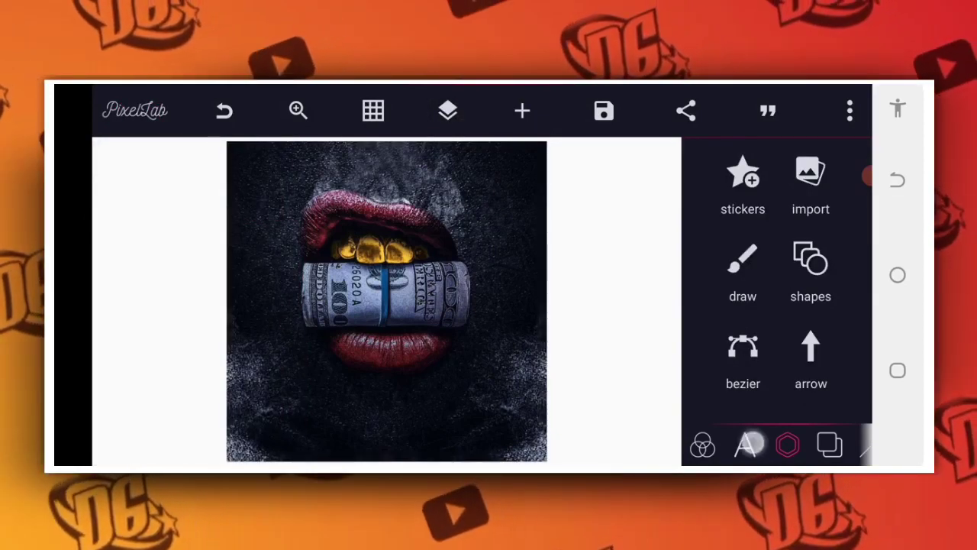
pyautogui.click(742, 174)
pyautogui.click(743, 264)
pyautogui.click(313, 142)
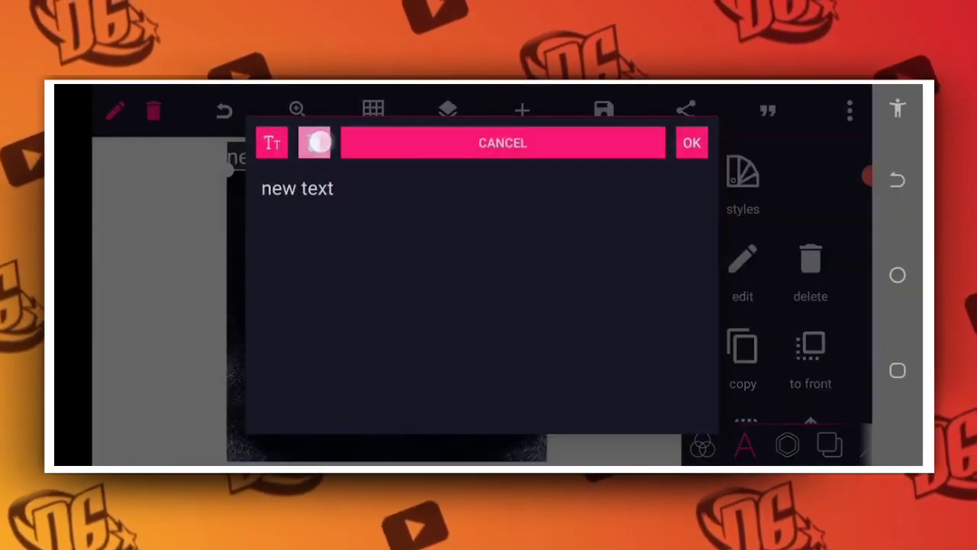
pyautogui.click(423, 297)
pyautogui.click(174, 445)
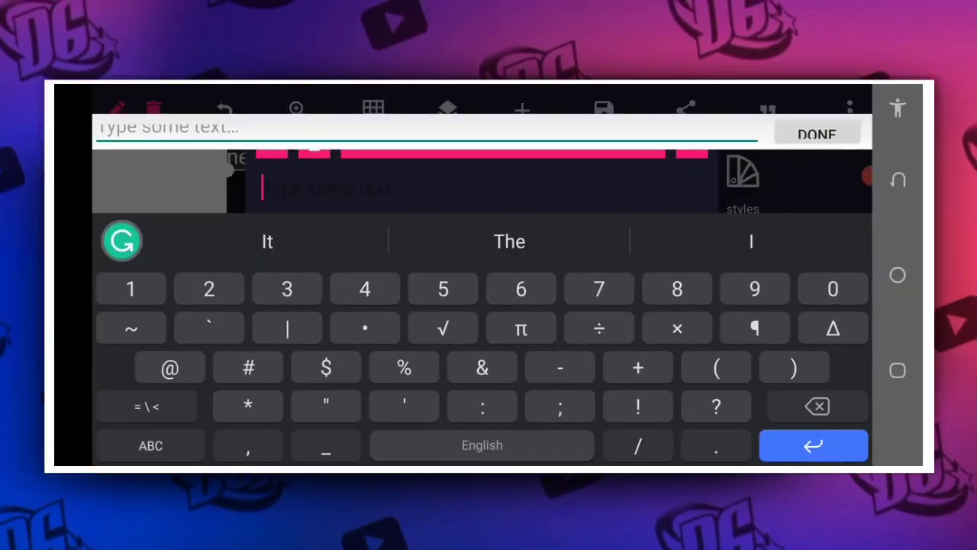
pyautogui.write('-')
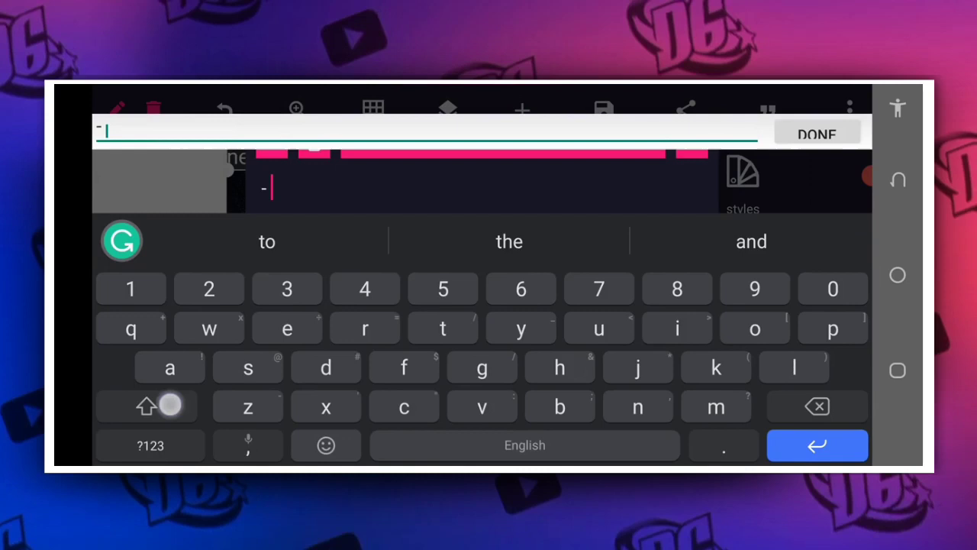
# Type the spaced capital letters E G O, undoing autocorrect after each space
pyautogui.click(169, 404)
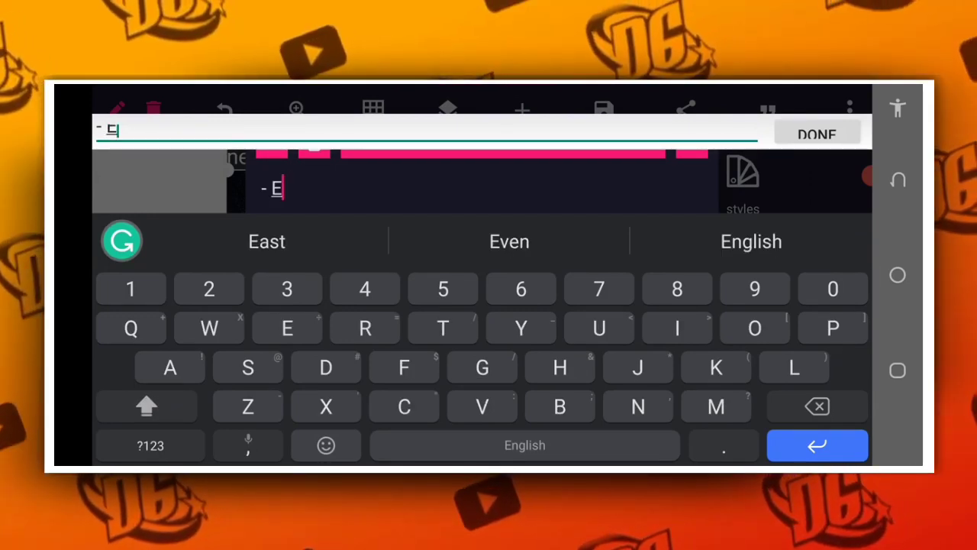
pyautogui.write('G ')
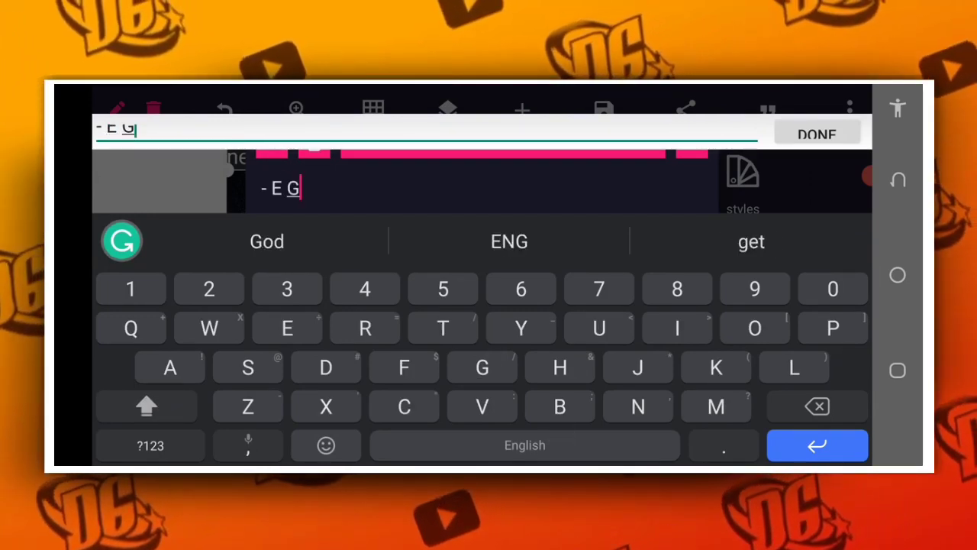
pyautogui.write('O')
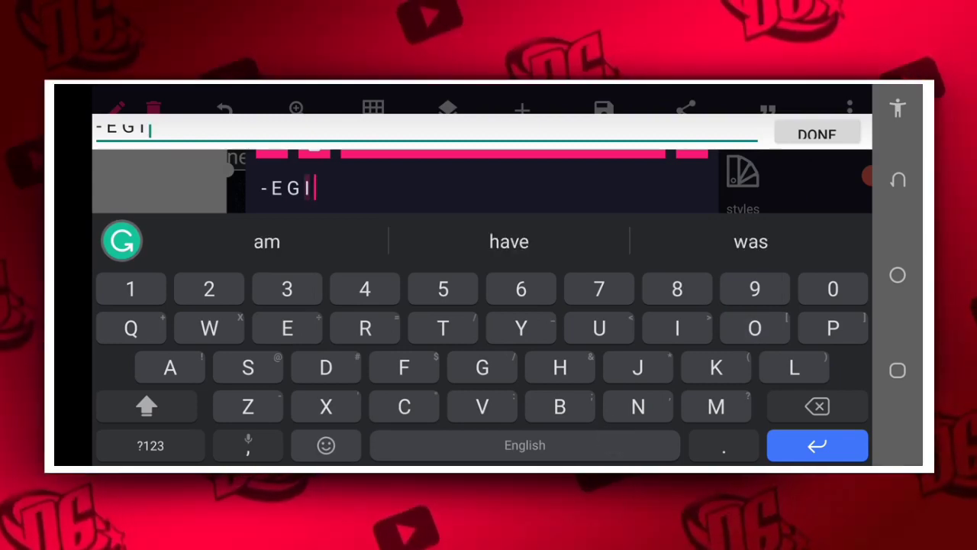
pyautogui.click(151, 445)
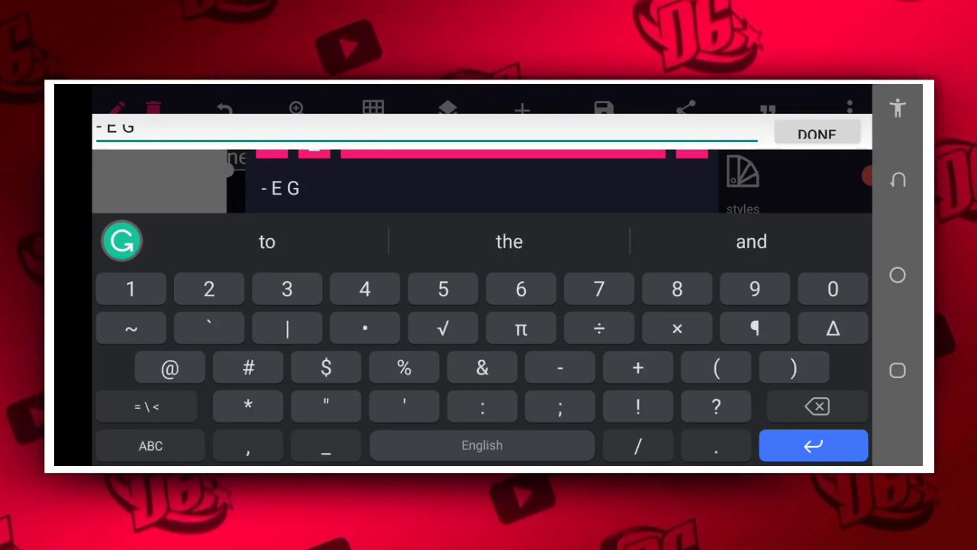
pyautogui.click(163, 432)
pyautogui.write('O')
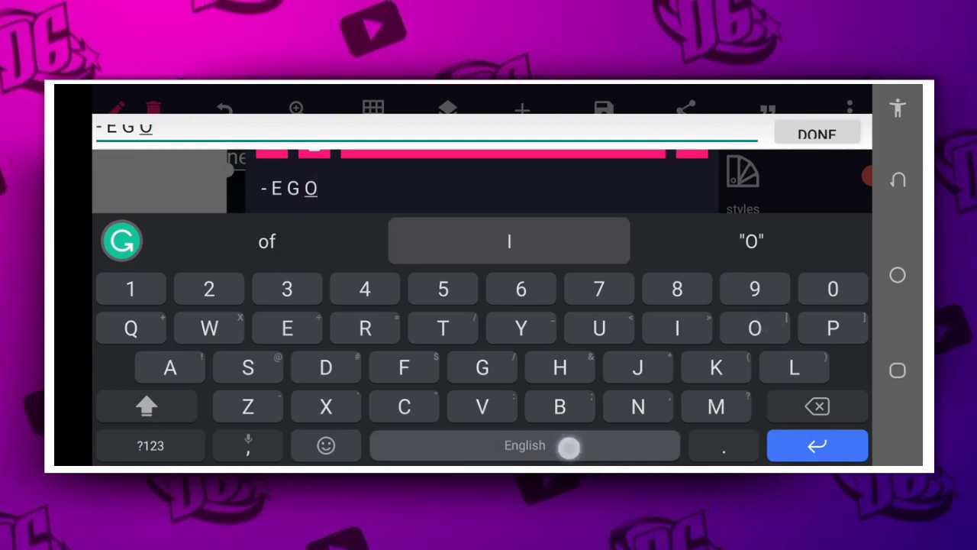
pyautogui.click(817, 406)
pyautogui.click(574, 451)
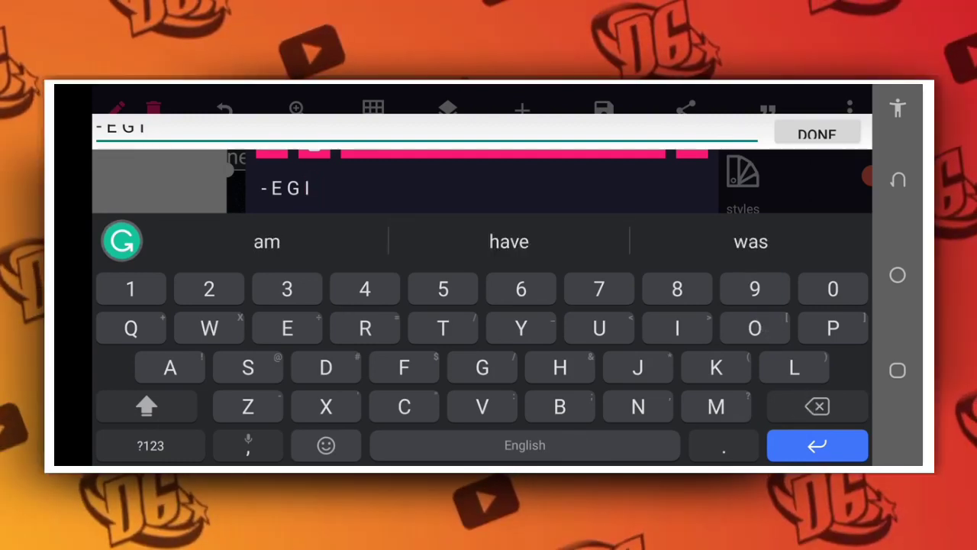
pyautogui.click(794, 406)
pyautogui.click(565, 453)
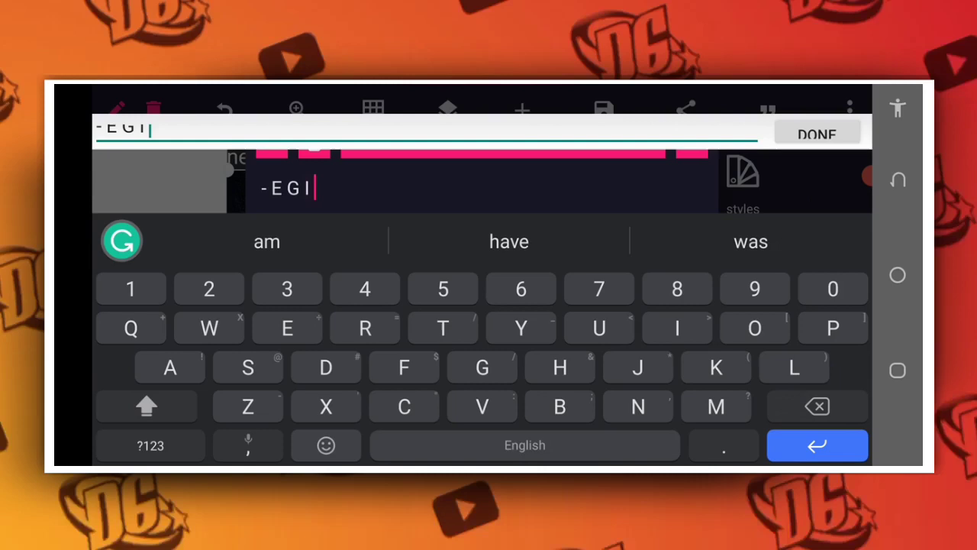
pyautogui.click(800, 405)
pyautogui.write('O')
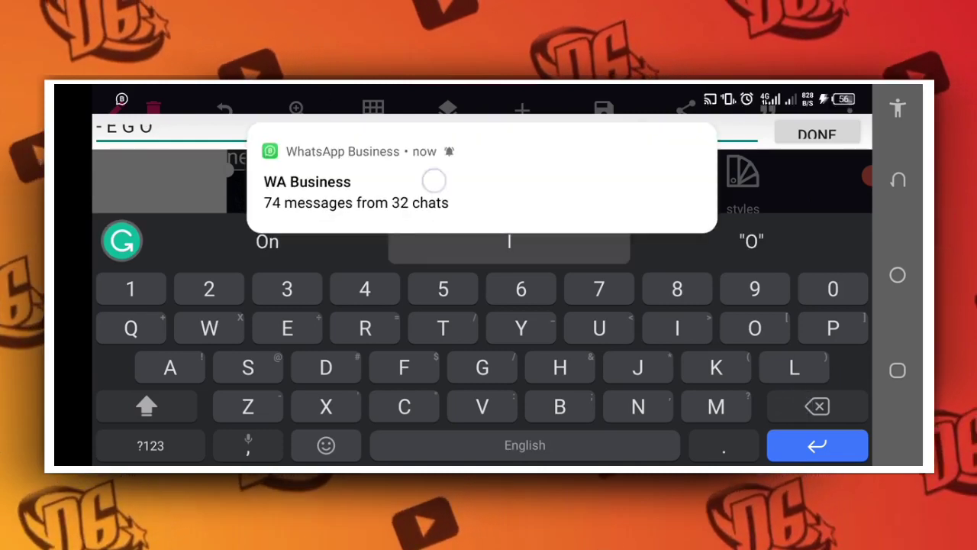
pyautogui.click(557, 447)
pyautogui.click(810, 404)
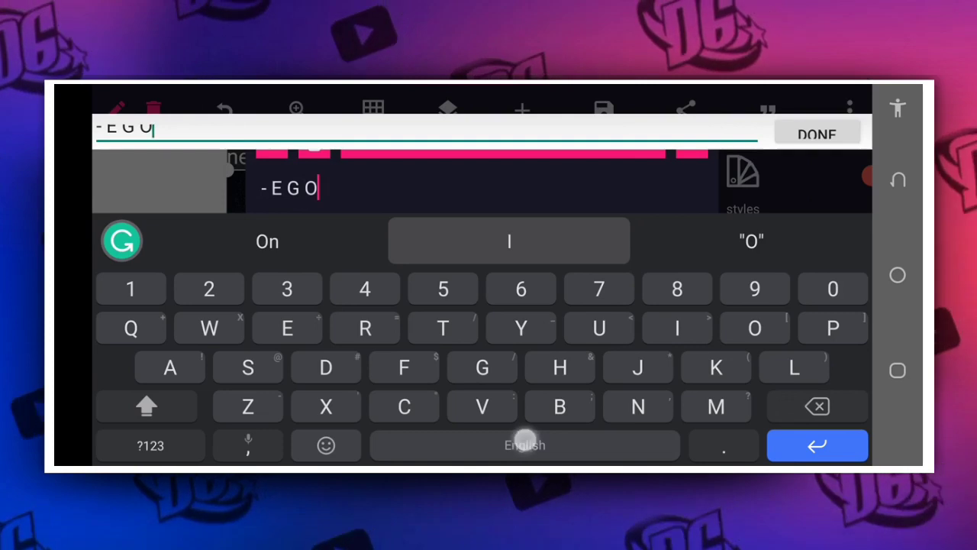
pyautogui.click(525, 441)
pyautogui.click(821, 404)
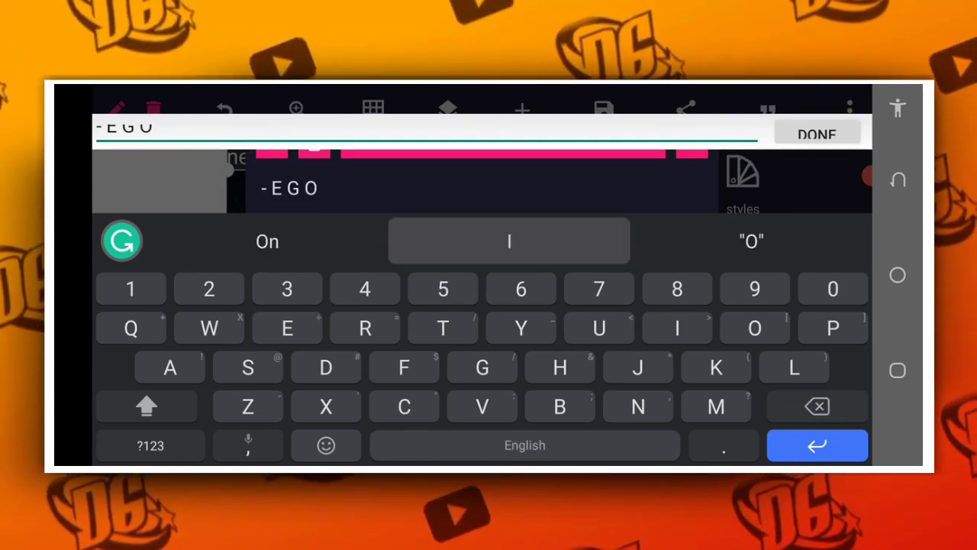
pyautogui.click(772, 239)
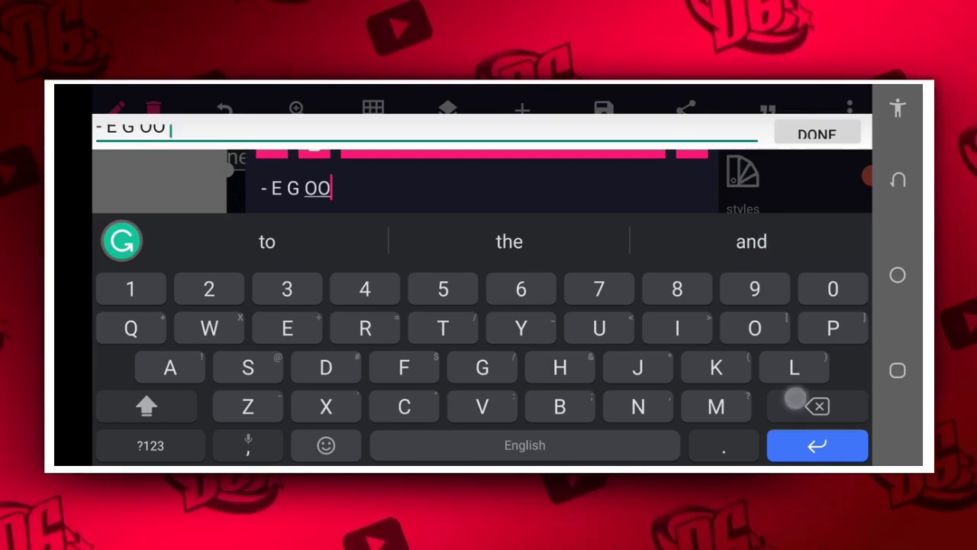
pyautogui.click(795, 398)
pyautogui.click(509, 241)
pyautogui.click(815, 408)
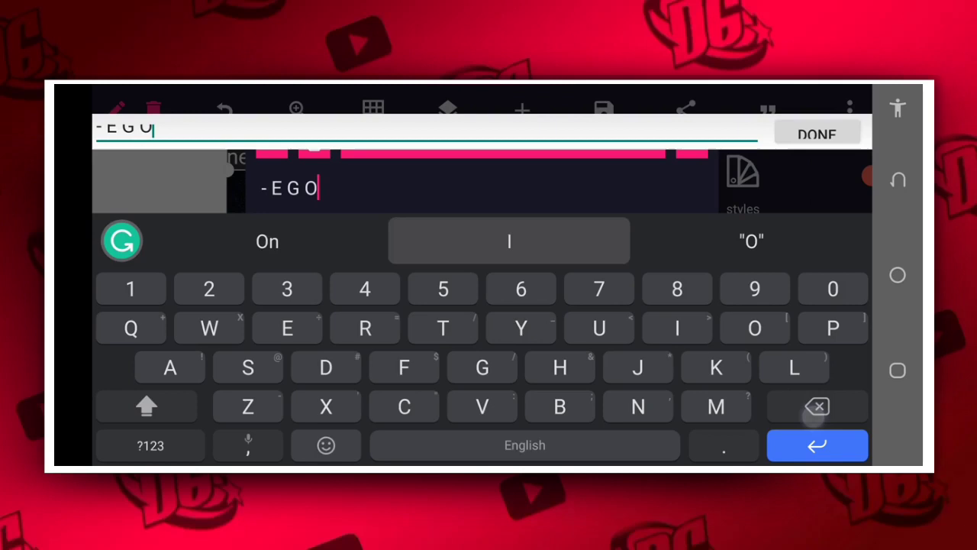
# Finish the '- E G O-' title text, removing a stray extra 'o'
pyautogui.click(825, 128)
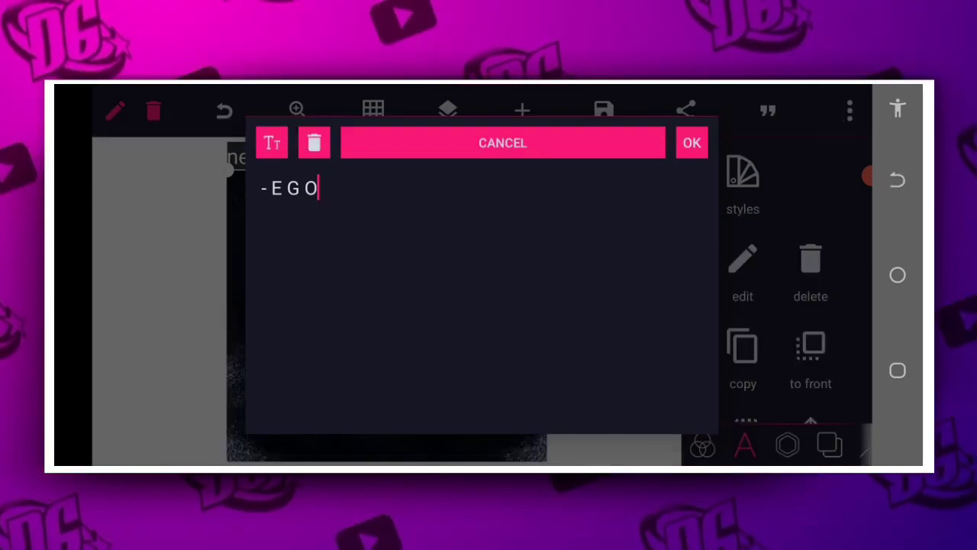
pyautogui.click(378, 184)
pyautogui.click(509, 241)
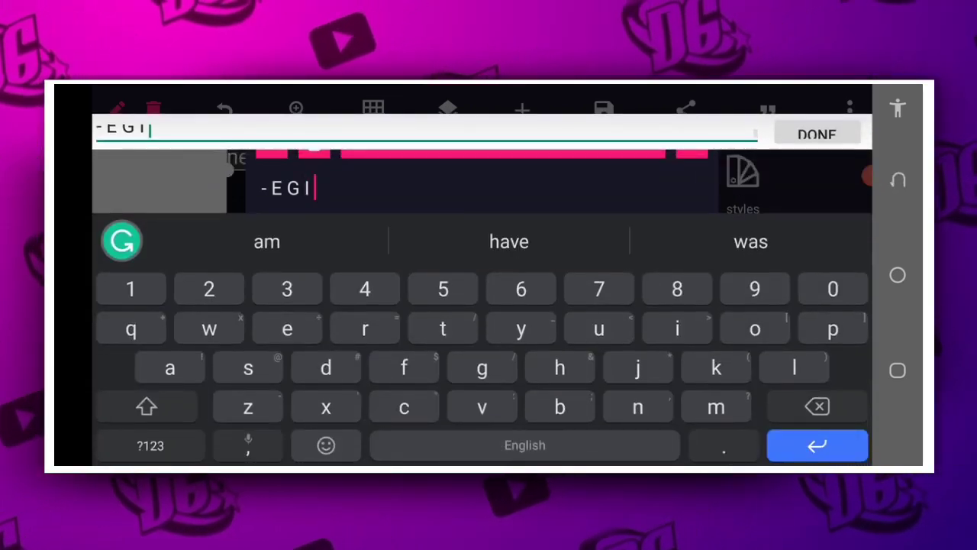
pyautogui.click(817, 407)
pyautogui.write('O')
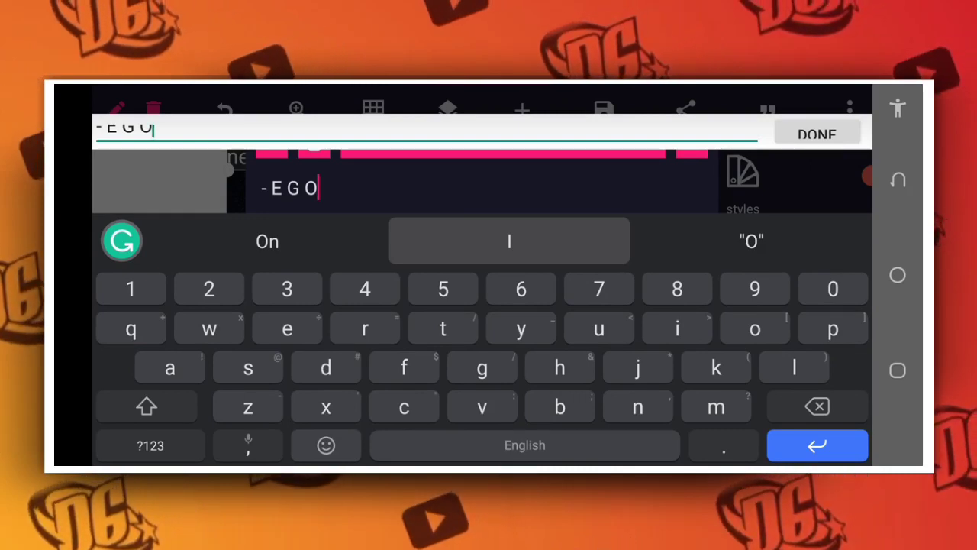
pyautogui.write('o')
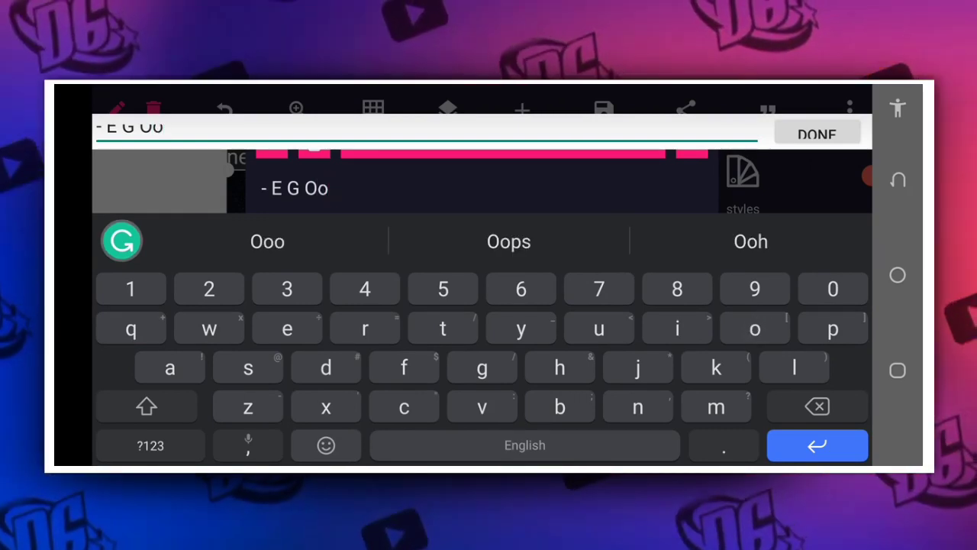
pyautogui.click(179, 439)
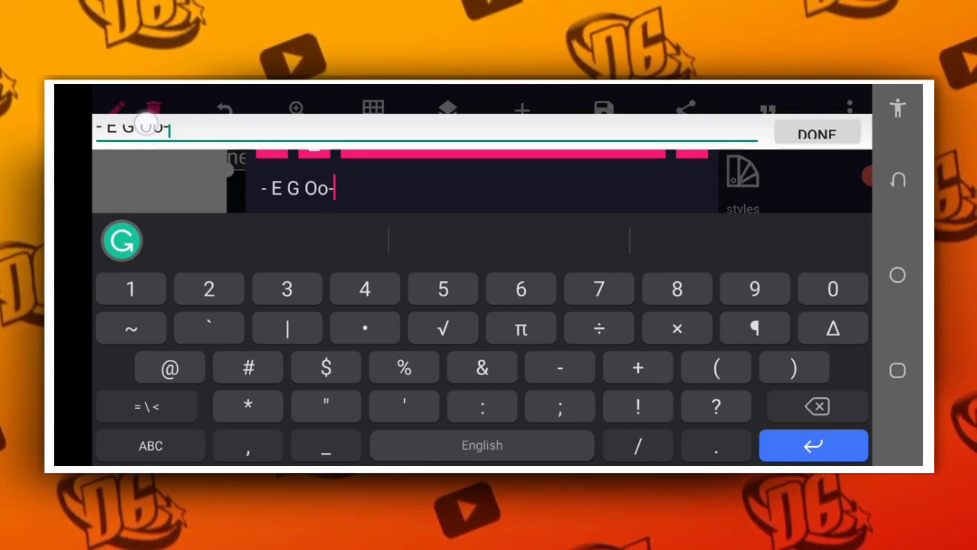
pyautogui.click(147, 126)
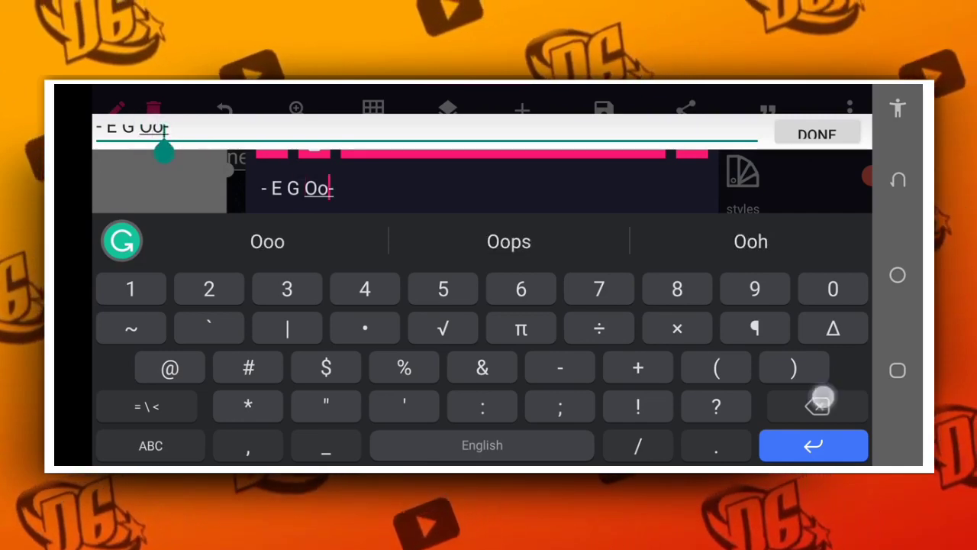
pyautogui.click(821, 404)
pyautogui.click(817, 134)
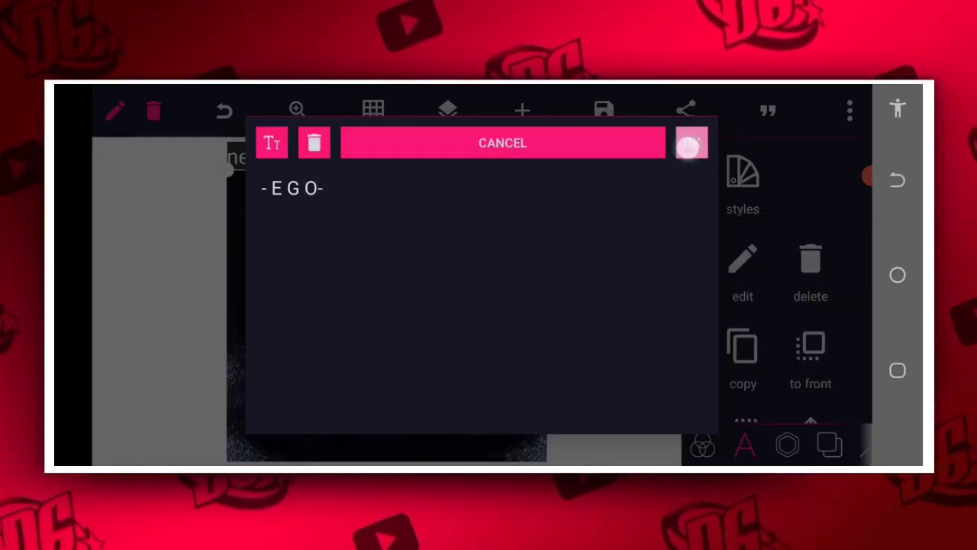
# Place the EGO title on the cover and drag it above the teeth
pyautogui.click(688, 147)
pyautogui.moveTo(272, 149)
pyautogui.mouseDown()
pyautogui.moveTo(390, 200)
pyautogui.moveTo(410, 197)
pyautogui.mouseUp()
pyautogui.click(489, 237)
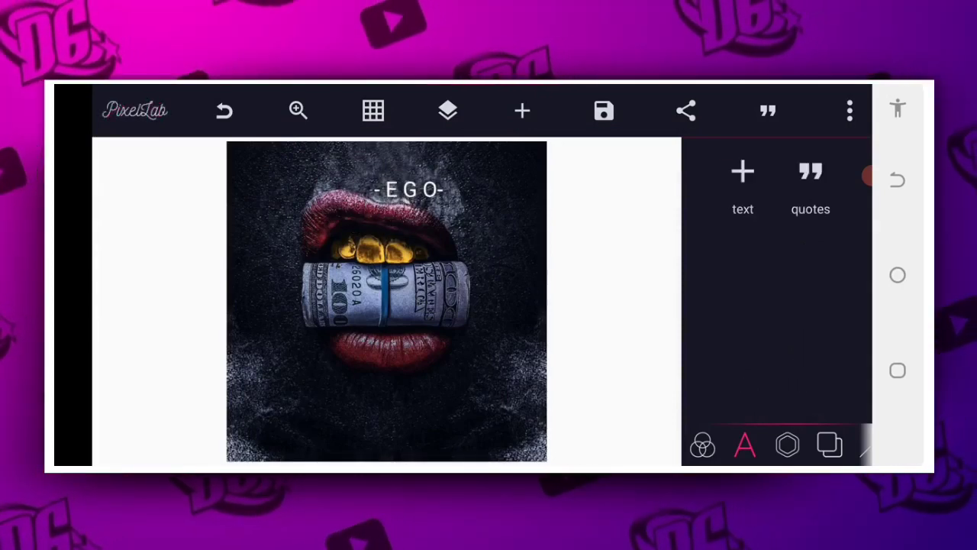
# Re-edit the title to restore the O a suggestion had changed
pyautogui.click(409, 190)
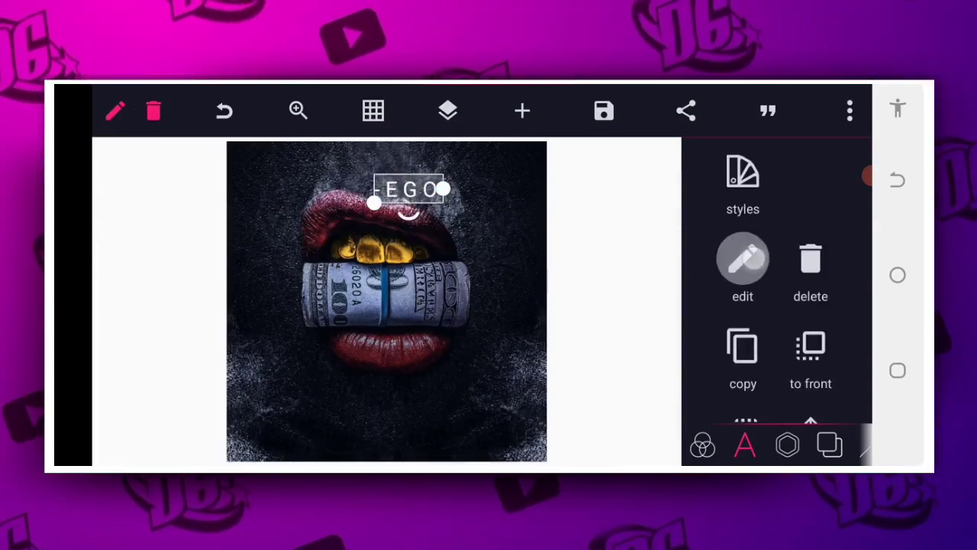
pyautogui.click(743, 258)
pyautogui.click(308, 194)
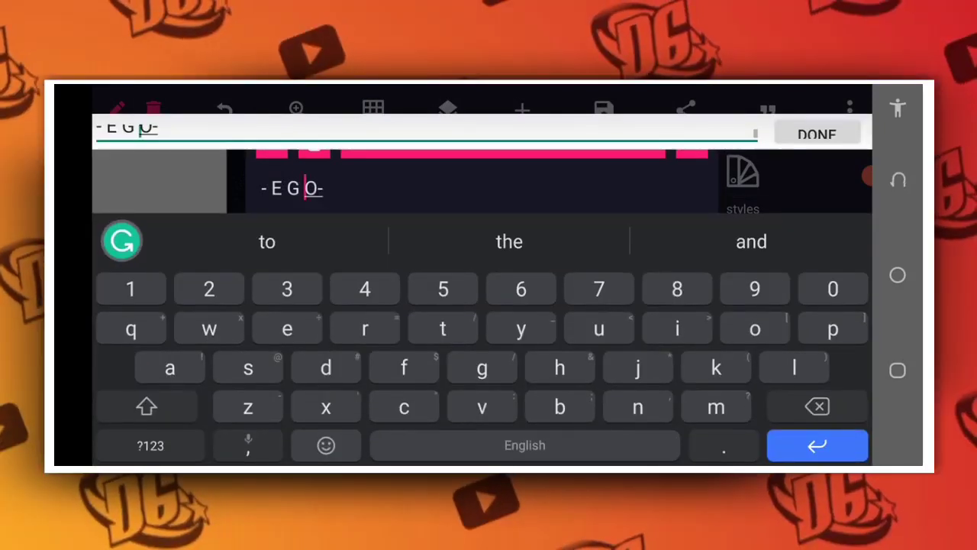
pyautogui.click(509, 241)
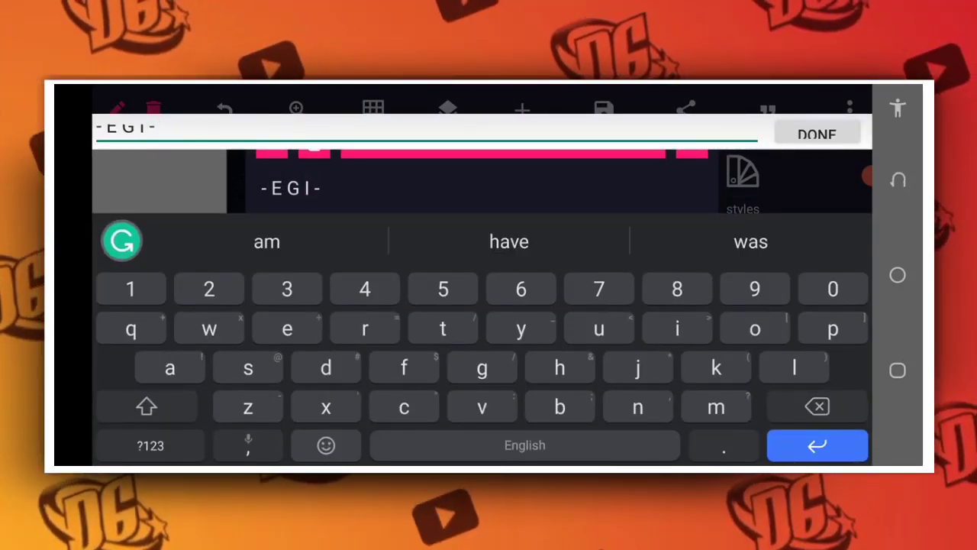
pyautogui.press('BackSpace')
pyautogui.write('O')
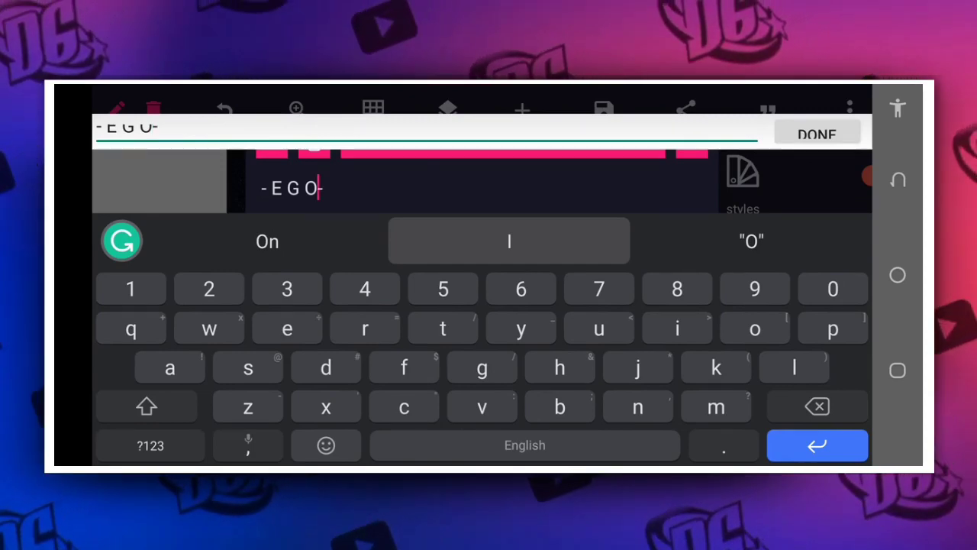
pyautogui.click(818, 133)
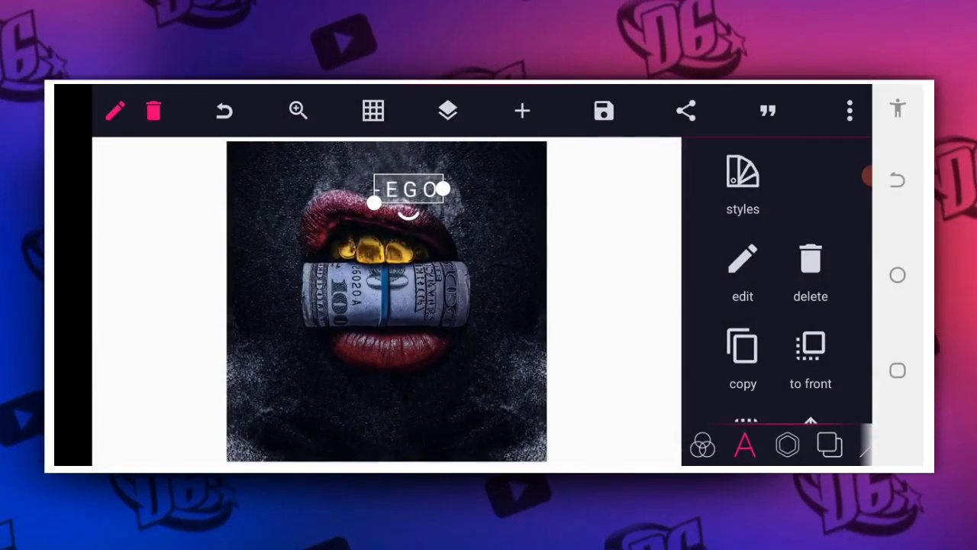
# Change the EGO title's font to OKLAHOMA from My fonts
pyautogui.scroll(-3, 782, 364)
pyautogui.scroll(-3, 794, 305)
pyautogui.scroll(-3, 798, 290)
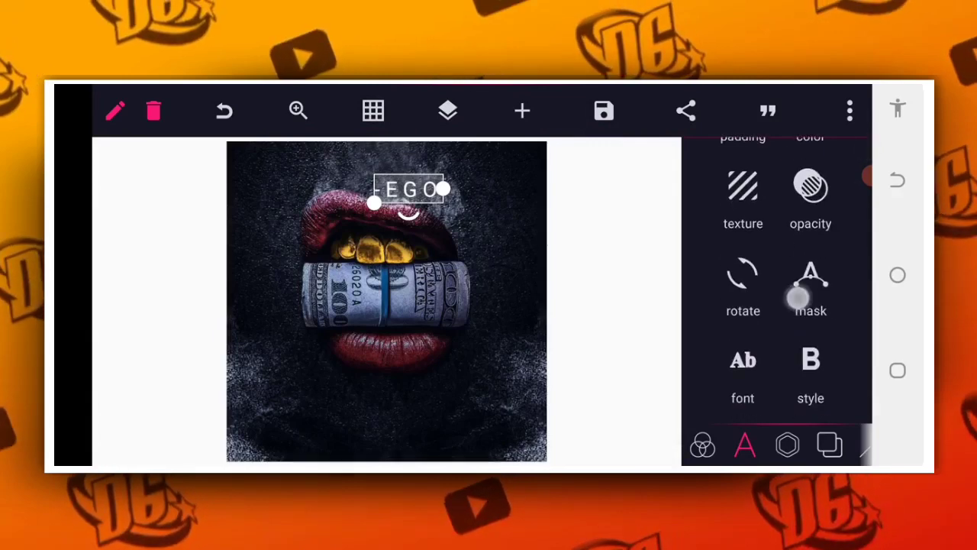
pyautogui.scroll(-2, 799, 290)
pyautogui.click(741, 215)
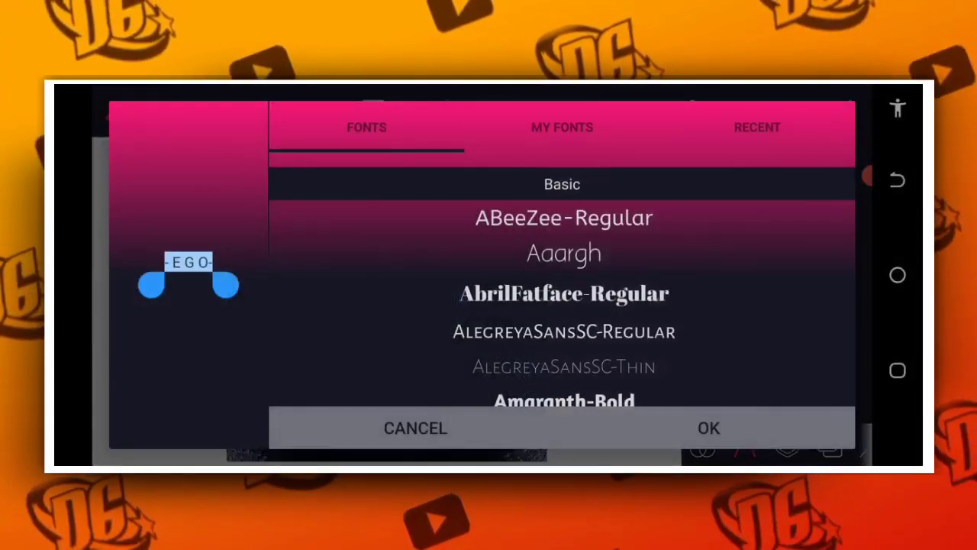
pyautogui.scroll(-2, 646, 203)
pyautogui.scroll(-5, 672, 283)
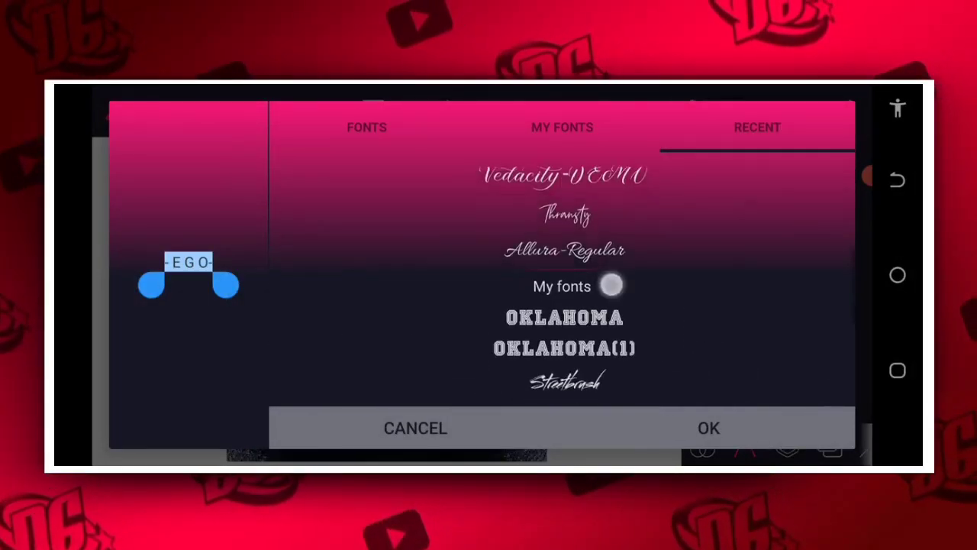
pyautogui.scroll(-2, 655, 193)
pyautogui.scroll(1, 655, 194)
pyautogui.click(639, 257)
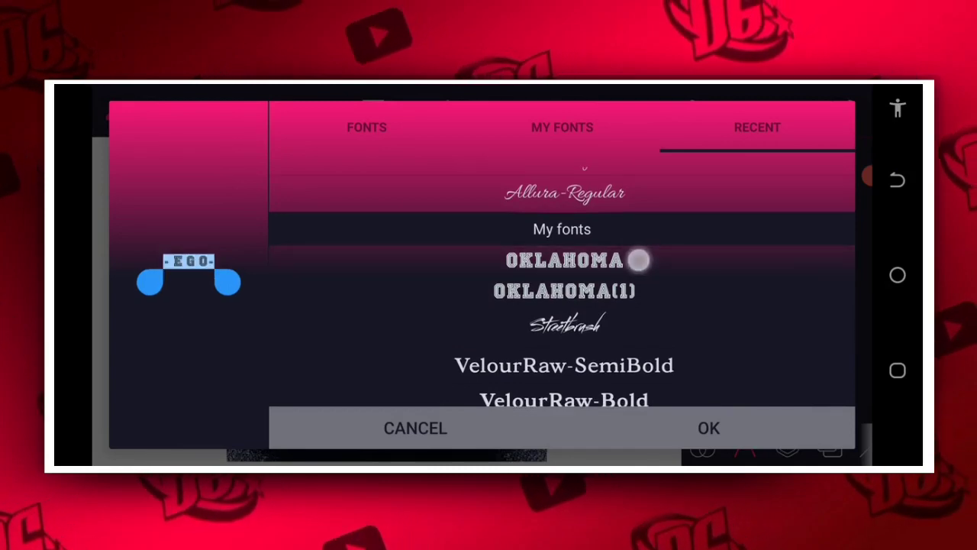
pyautogui.click(729, 430)
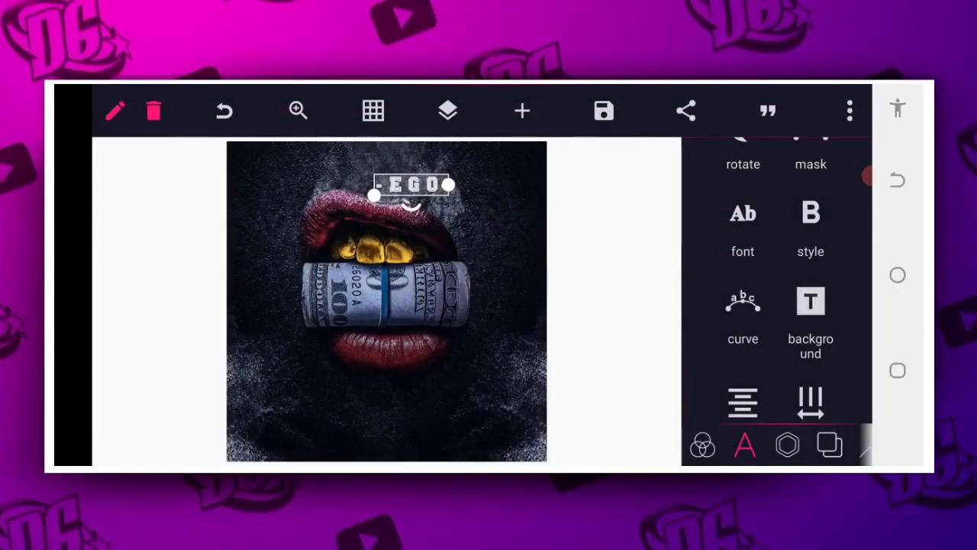
pyautogui.scroll(5, 756, 305)
pyautogui.scroll(5, 743, 305)
pyautogui.click(743, 267)
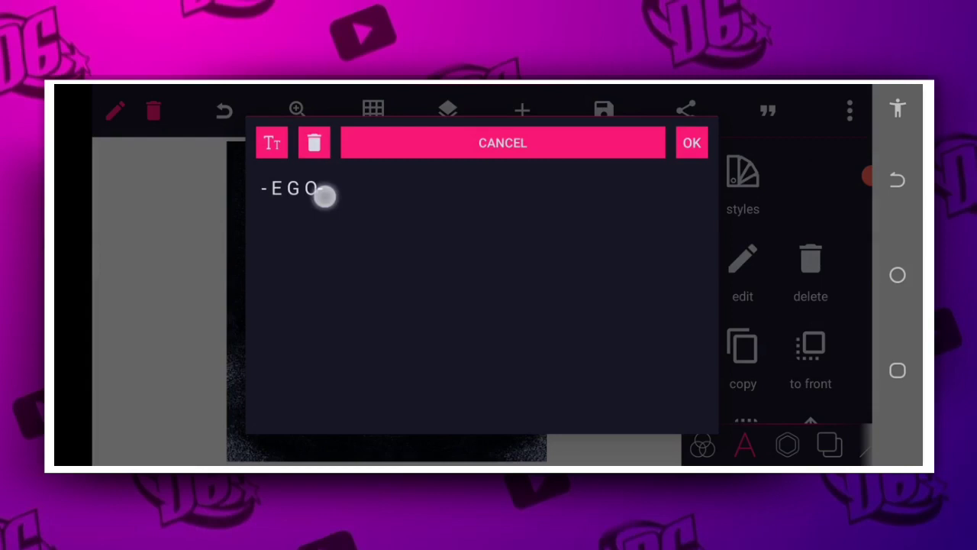
pyautogui.click(324, 196)
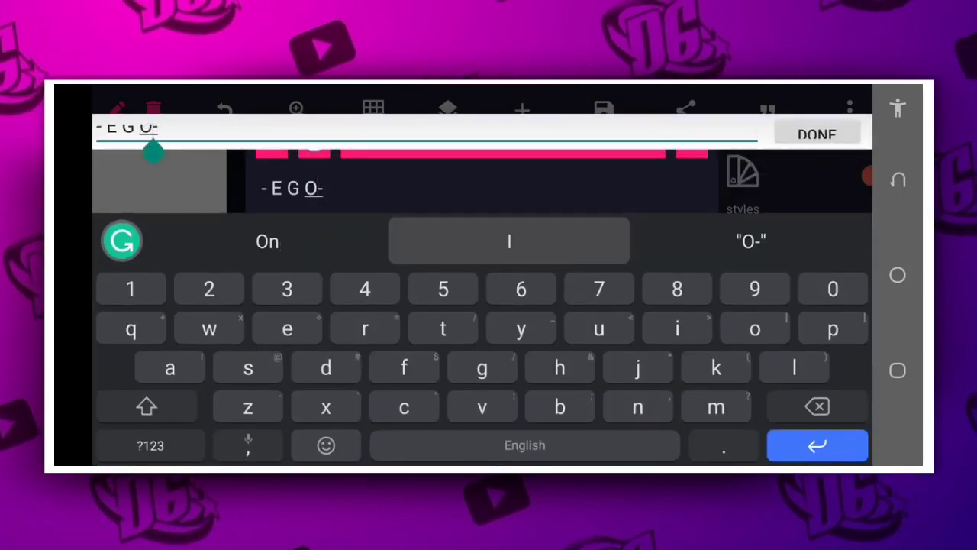
pyautogui.click(509, 241)
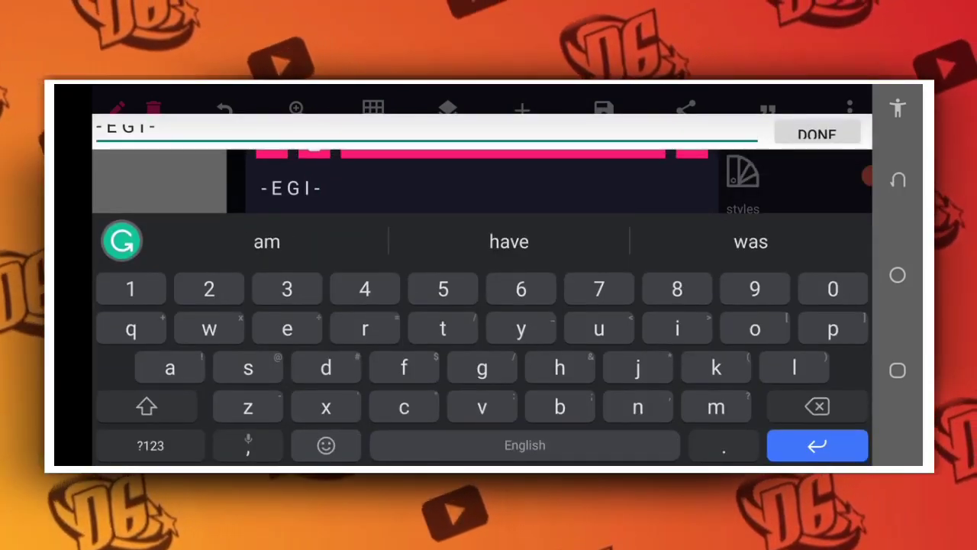
pyautogui.press('BackSpace')
pyautogui.write('O')
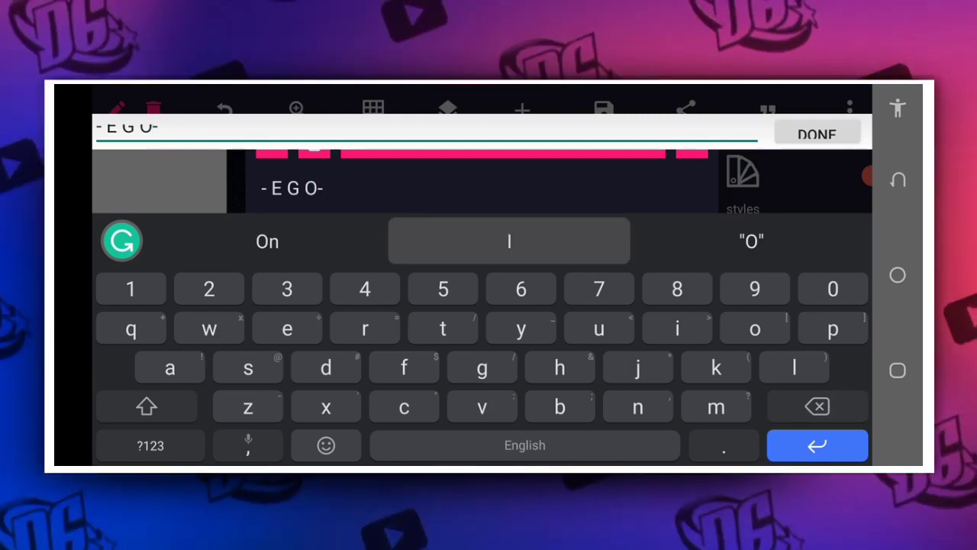
pyautogui.click(509, 242)
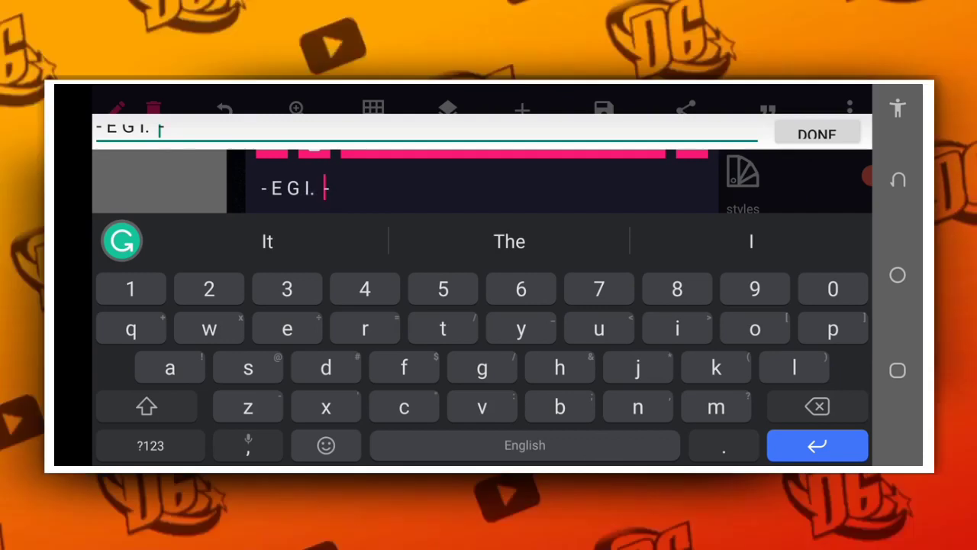
pyautogui.click(149, 128)
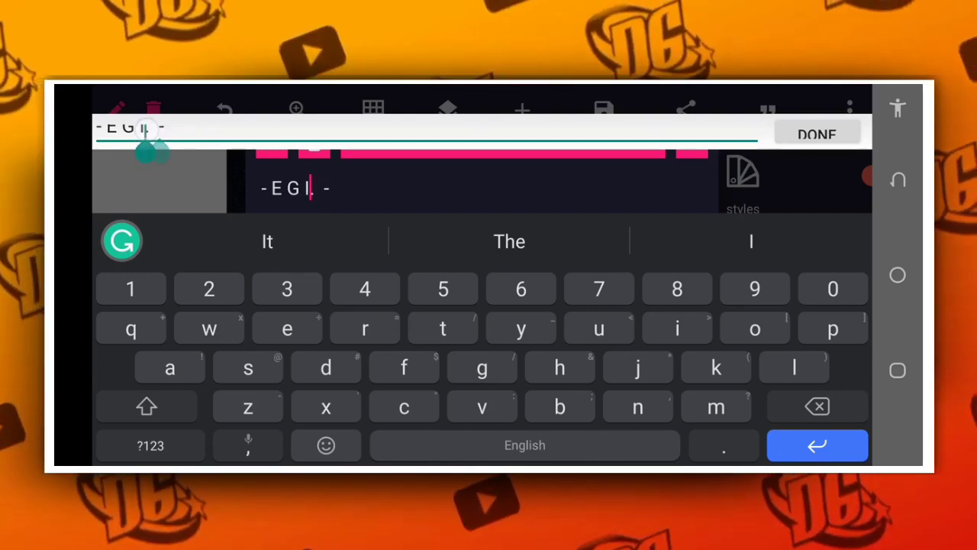
pyautogui.click(818, 406)
pyautogui.click(145, 445)
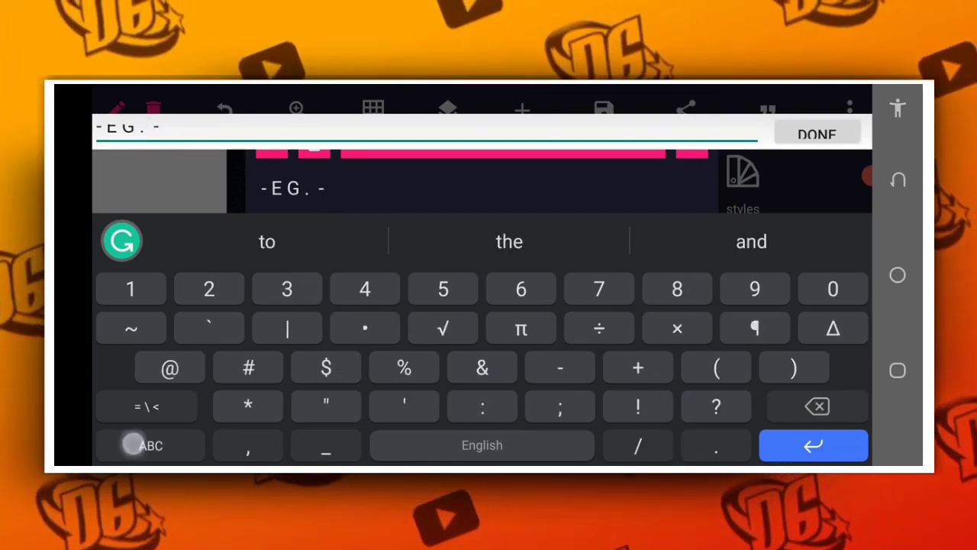
pyautogui.click(150, 445)
pyautogui.click(147, 406)
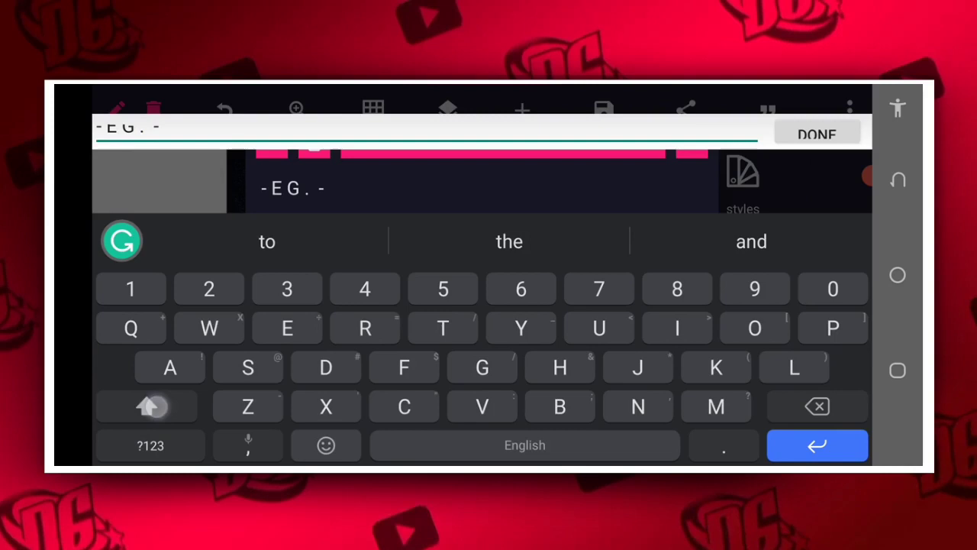
pyautogui.write('O')
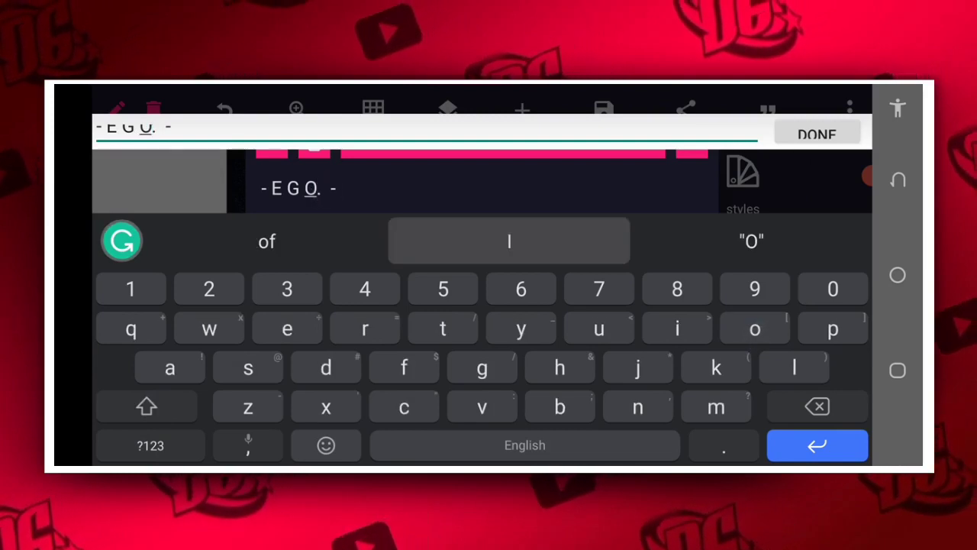
pyautogui.click(171, 130)
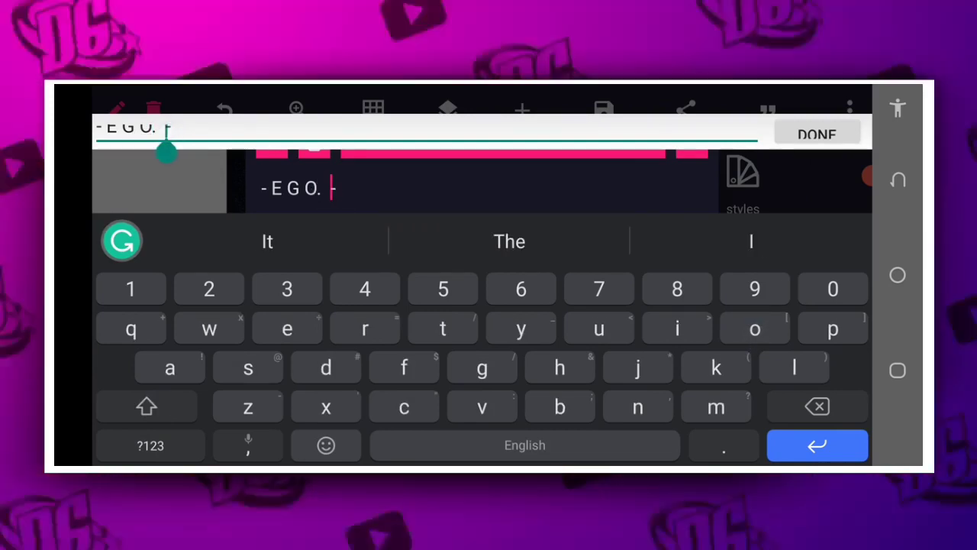
pyautogui.click(818, 406)
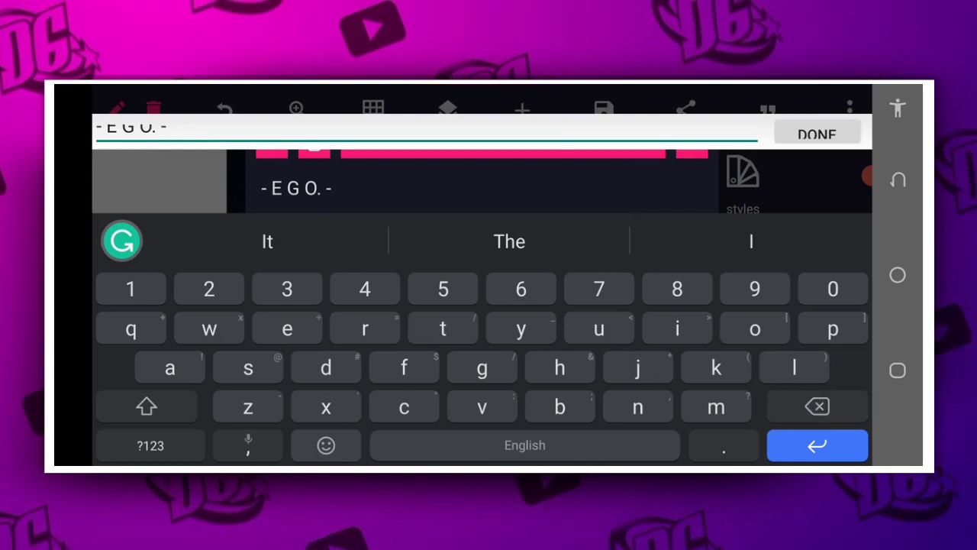
pyautogui.press('BackSpace')
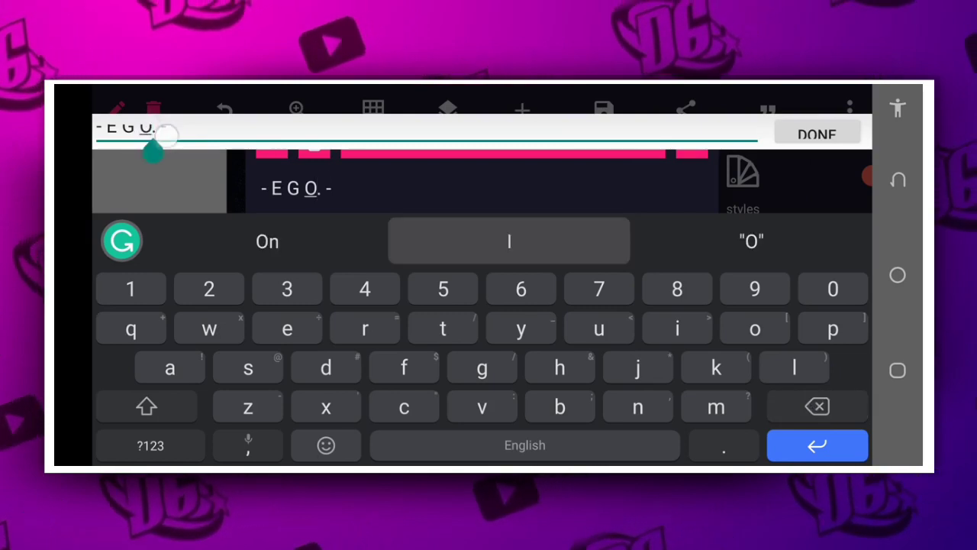
pyautogui.click(167, 134)
pyautogui.click(152, 130)
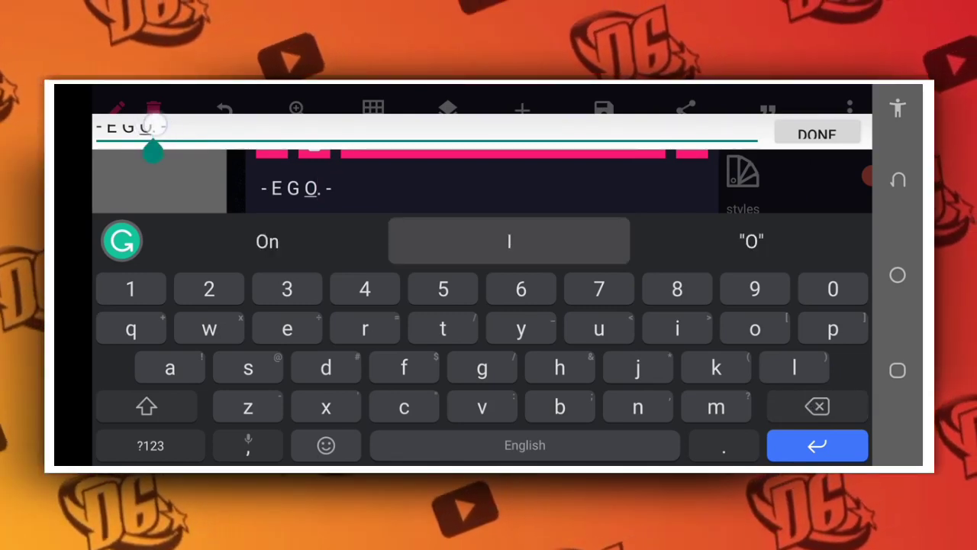
pyautogui.press('BackSpace')
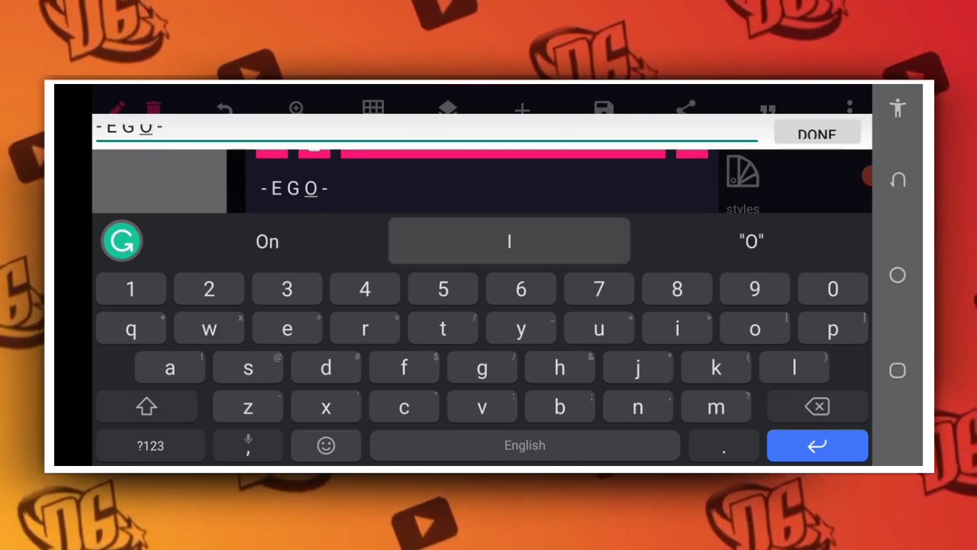
pyautogui.click(817, 134)
pyautogui.click(691, 143)
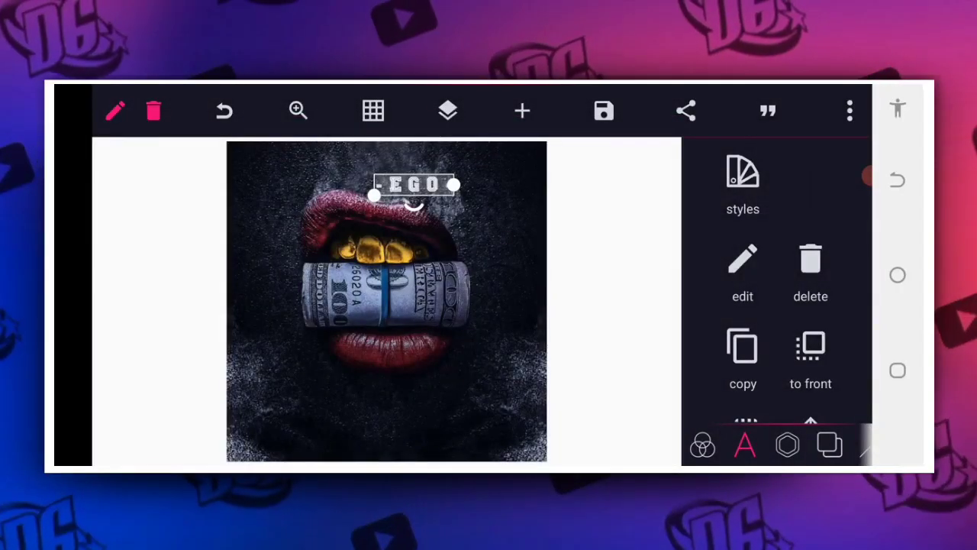
# Resize the EGO title and move it up and to the left
pyautogui.moveTo(816, 352); pyautogui.dragTo(824, 313)
pyautogui.click(812, 386)
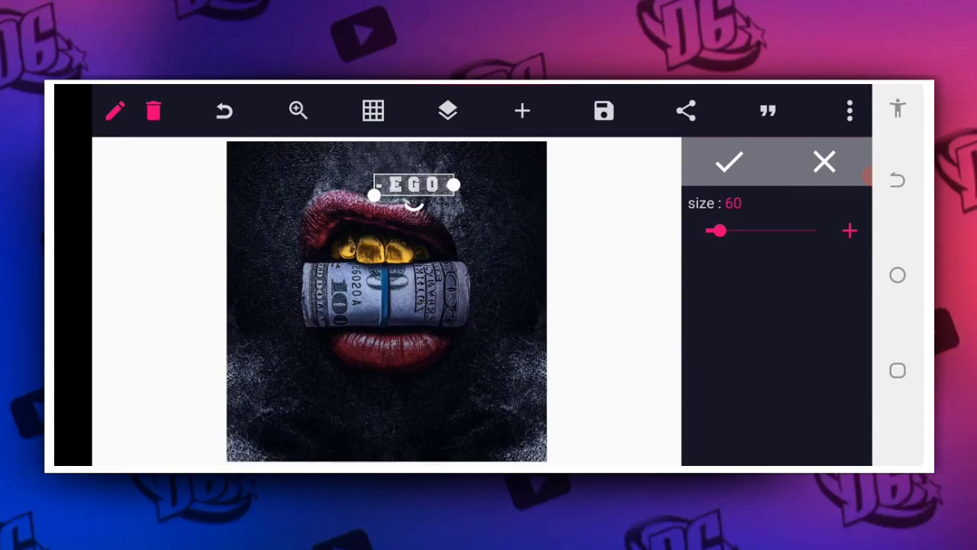
pyautogui.moveTo(717, 230); pyautogui.dragTo(743, 246)
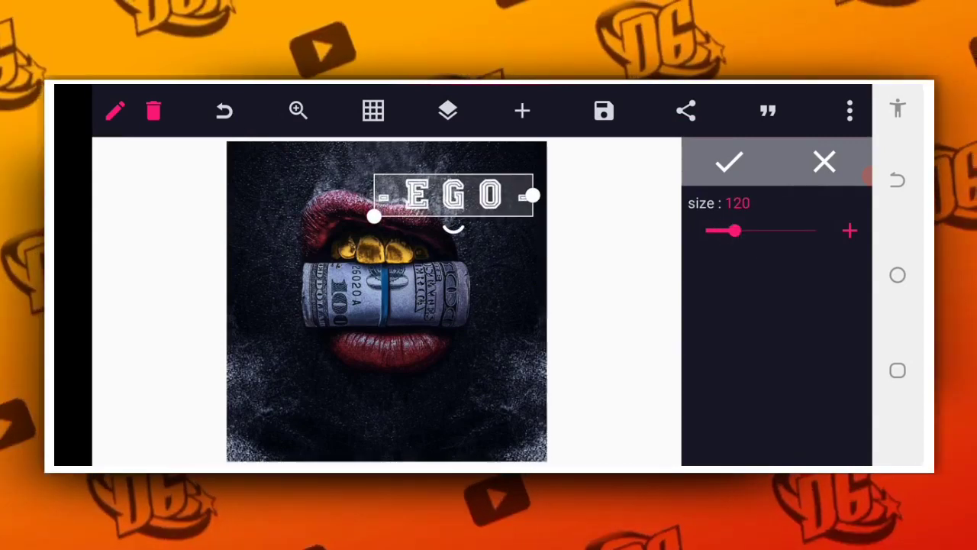
pyautogui.moveTo(505, 200); pyautogui.dragTo(436, 177)
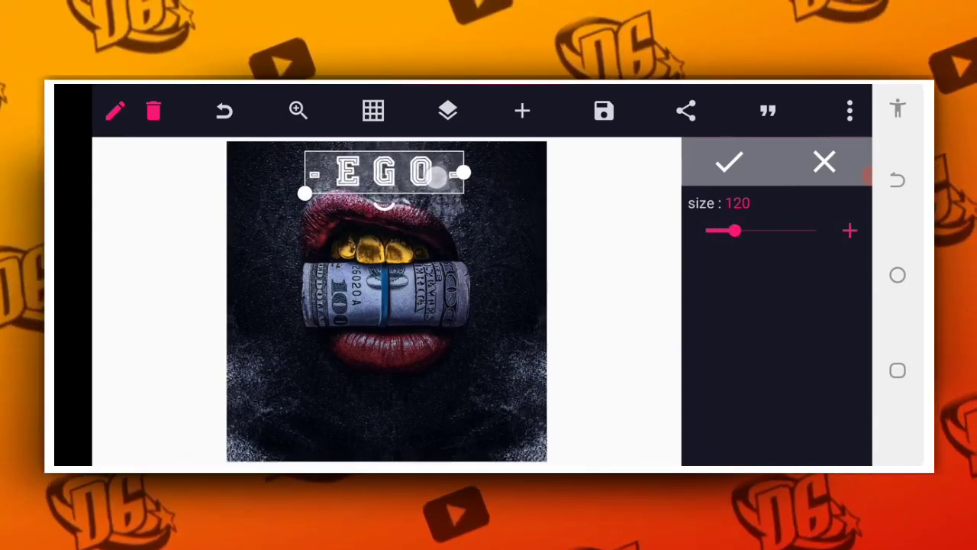
pyautogui.click(729, 162)
# Enlarge the EGO title further and centre it horizontally on the image
pyautogui.click(413, 180)
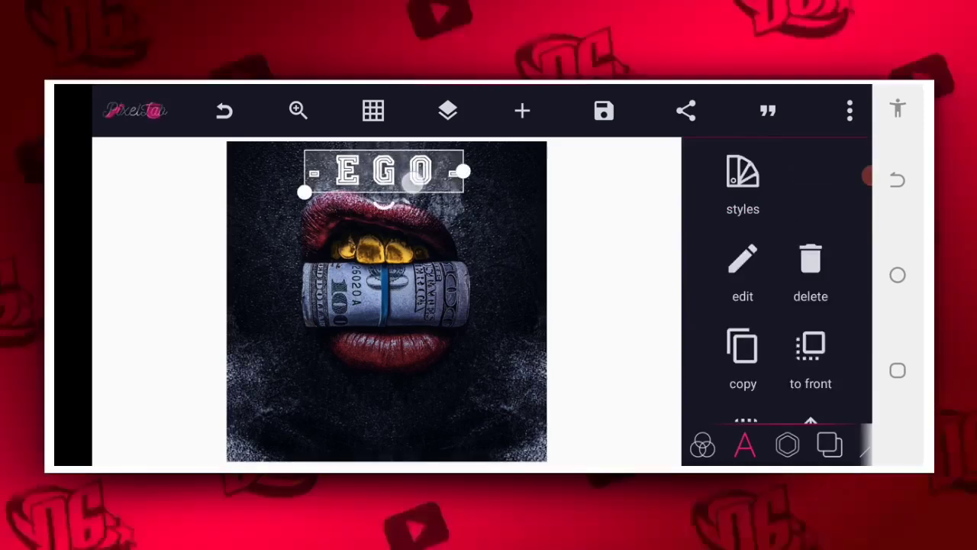
pyautogui.moveTo(303, 192); pyautogui.dragTo(272, 217)
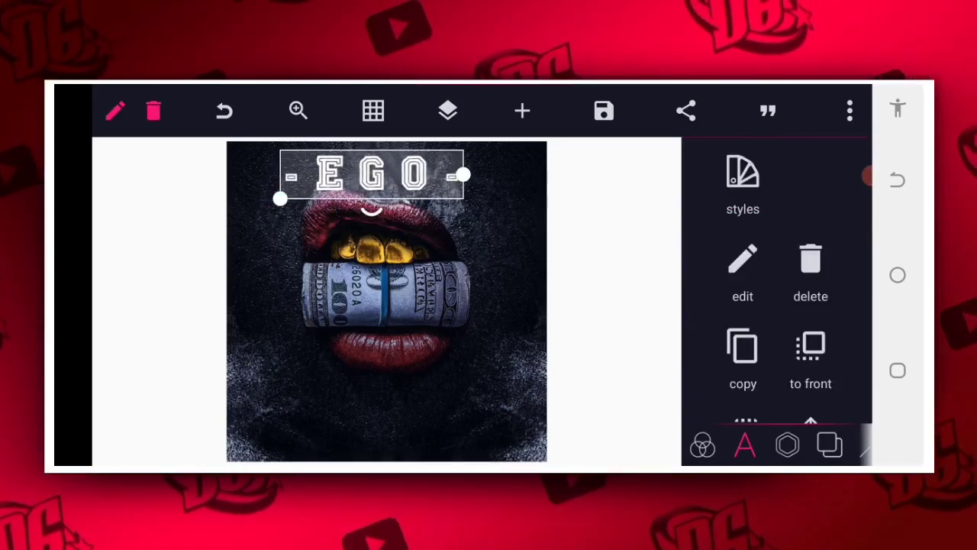
pyautogui.moveTo(416, 186); pyautogui.dragTo(438, 189)
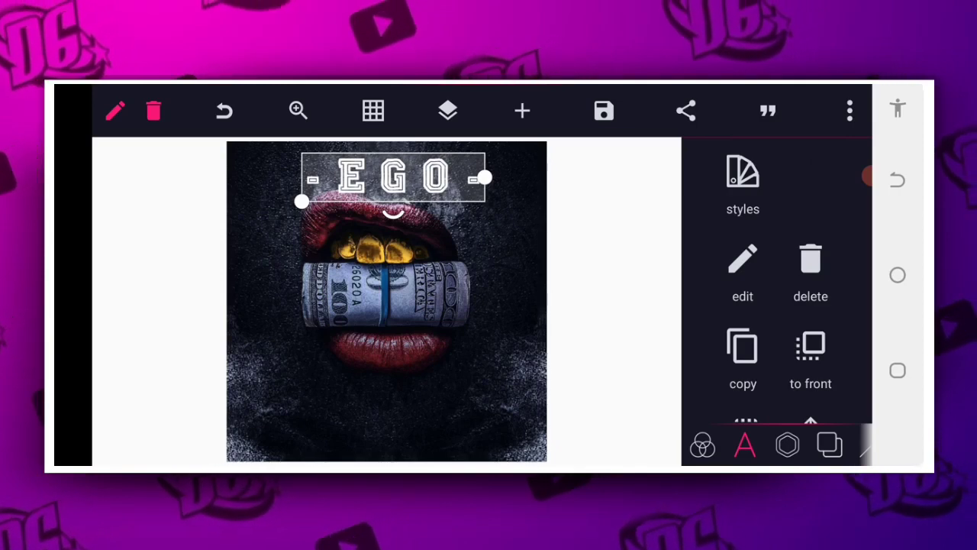
pyautogui.moveTo(777, 367); pyautogui.dragTo(776, 206)
pyautogui.click(741, 375)
pyautogui.click(783, 226)
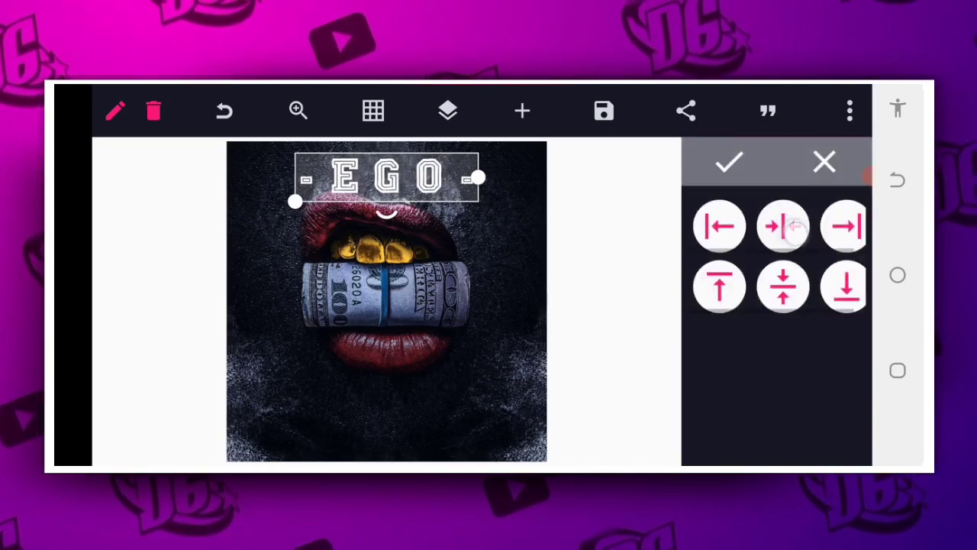
pyautogui.click(495, 387)
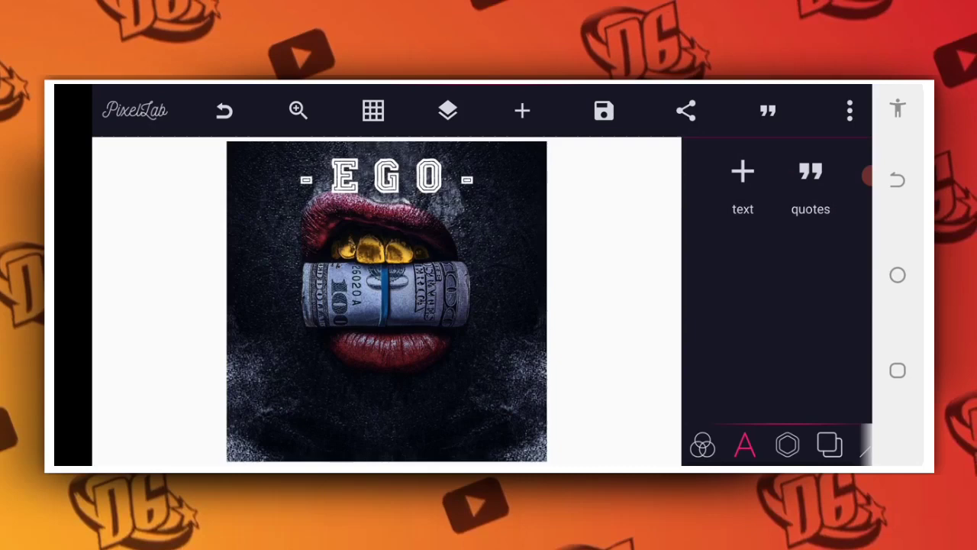
# Add a new text layer and clear its placeholder for the artist name
pyautogui.click(743, 180)
pyautogui.click(742, 267)
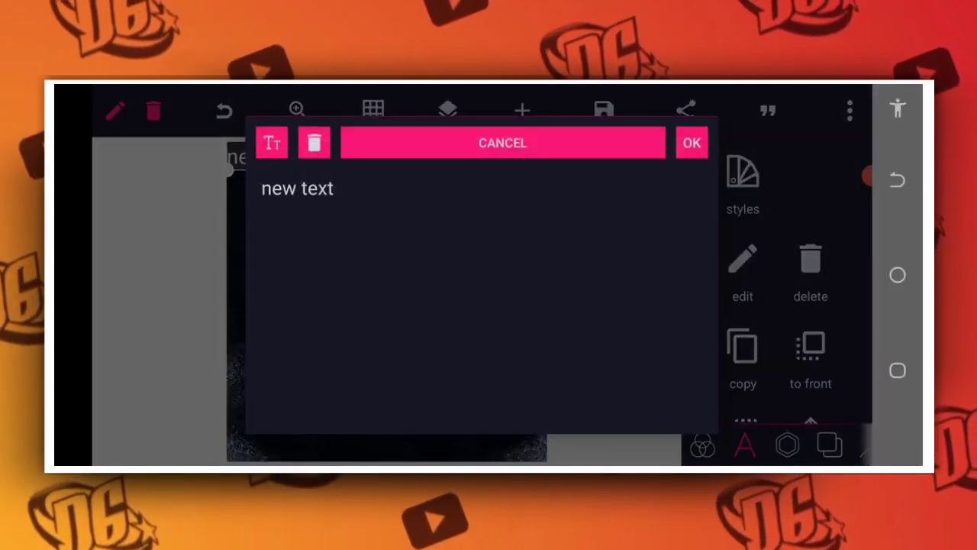
pyautogui.click(314, 142)
pyautogui.click(461, 288)
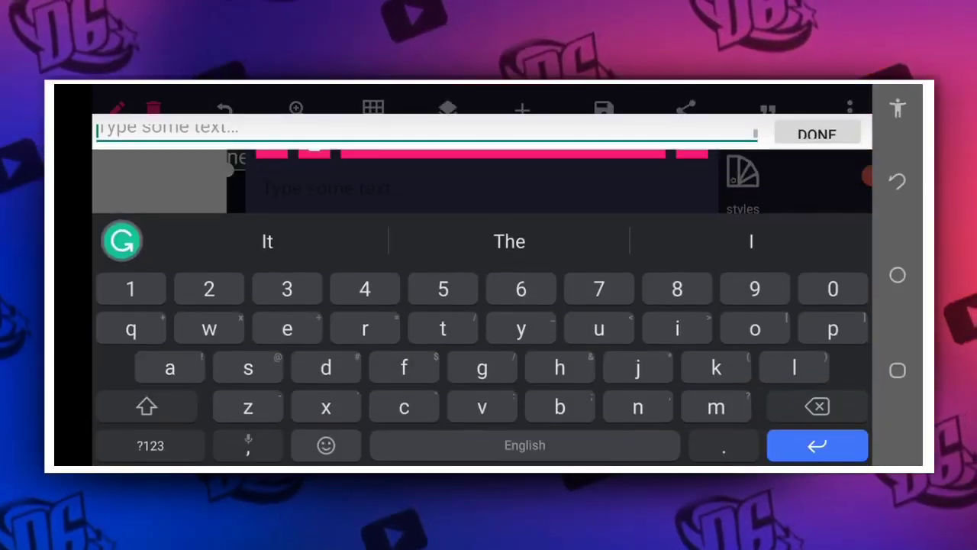
pyautogui.click(181, 403)
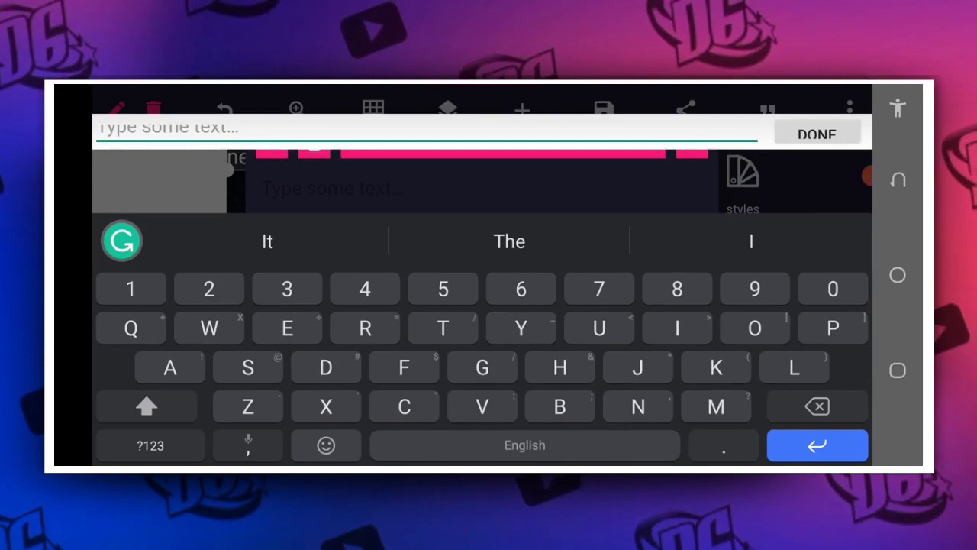
pyautogui.write('Eal')
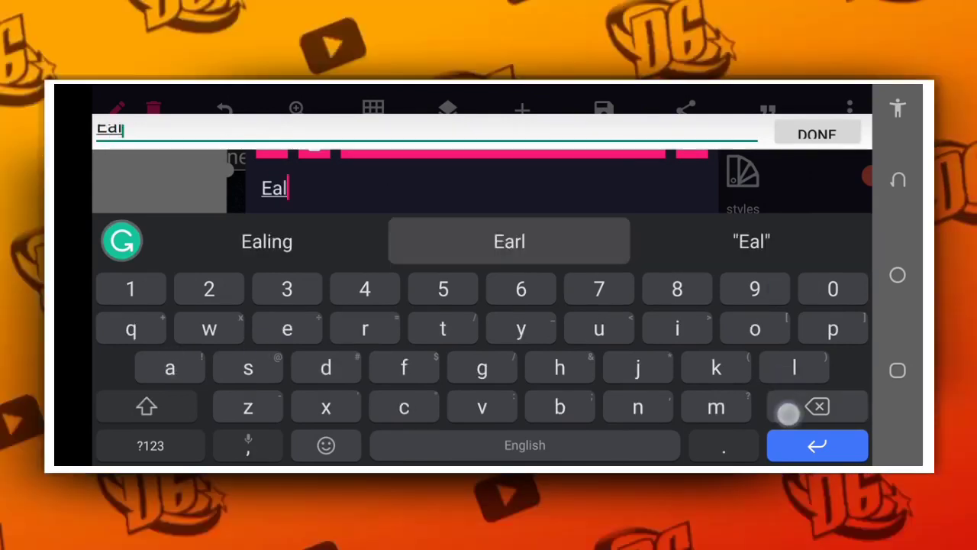
pyautogui.press('BackSpace')
pyautogui.press('BackSpace')
pyautogui.press('BackSpace')
# Type the artist name 'Sam Li Yan' and place it on the cover
pyautogui.click(148, 405)
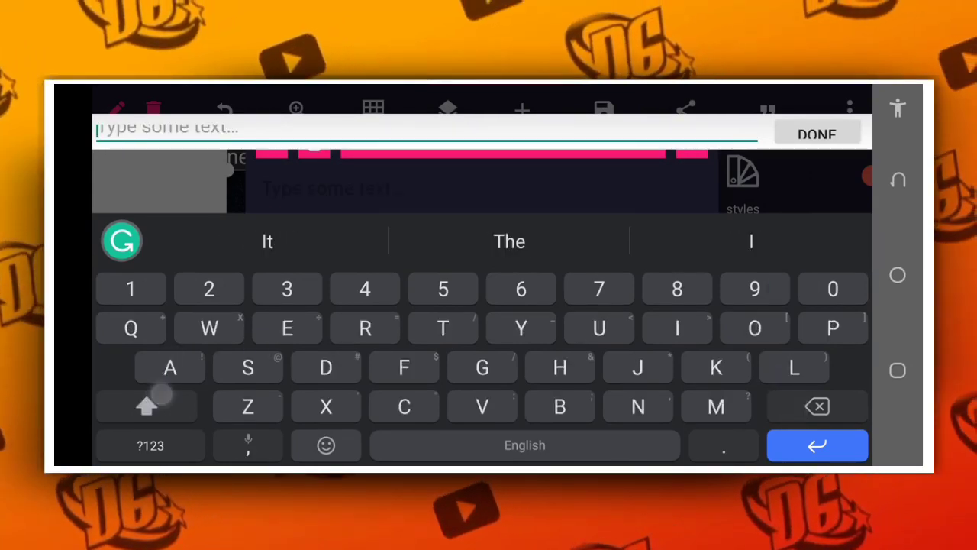
pyautogui.write('Sam L')
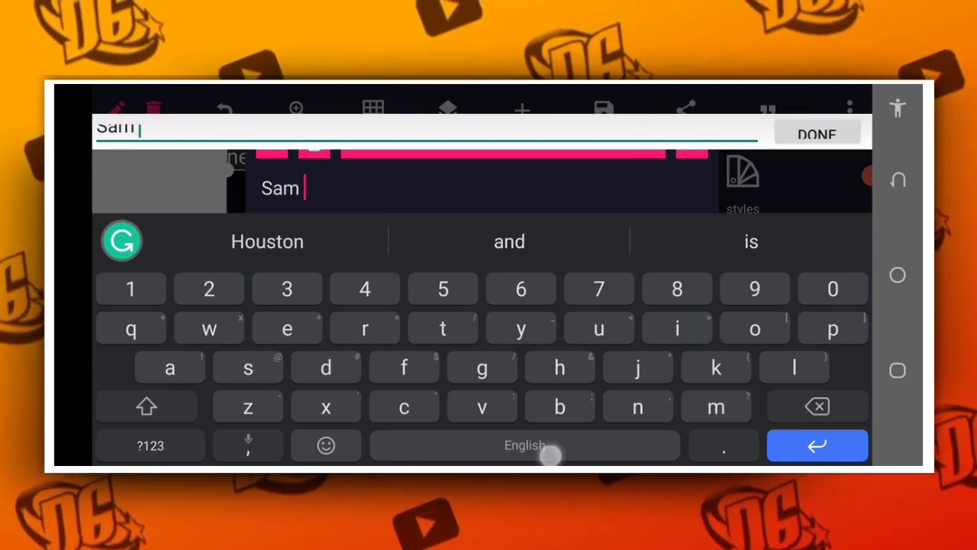
pyautogui.write('i')
pyautogui.press('space')
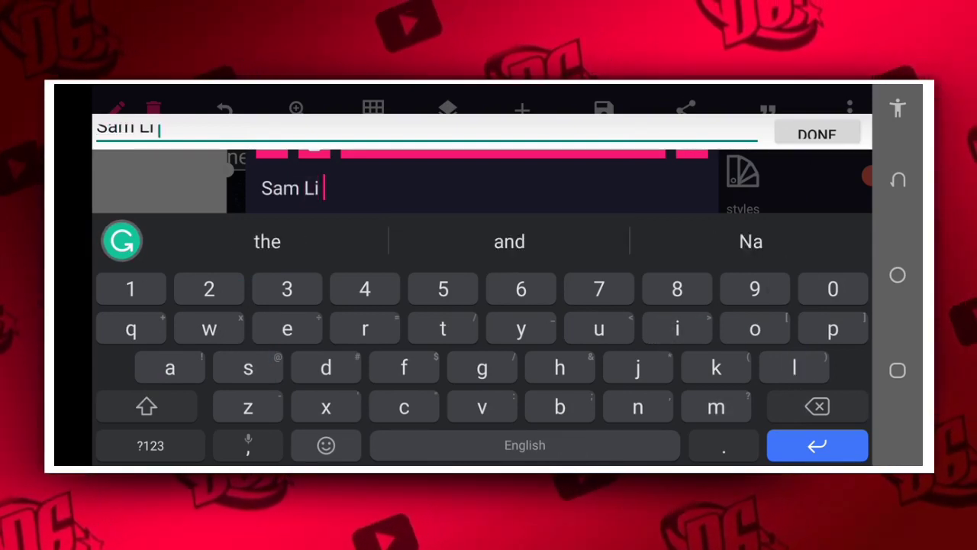
pyautogui.click(148, 407)
pyautogui.write('Y')
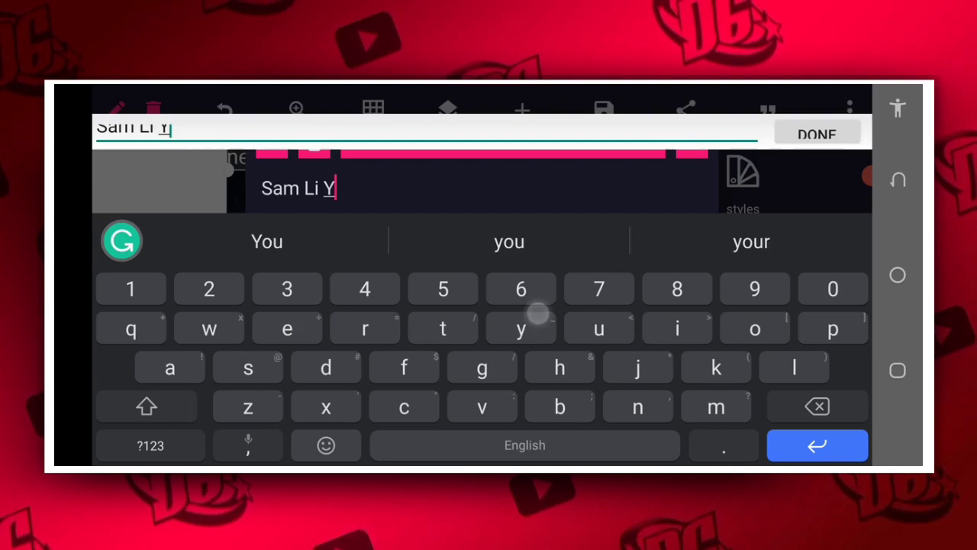
pyautogui.write('oung')
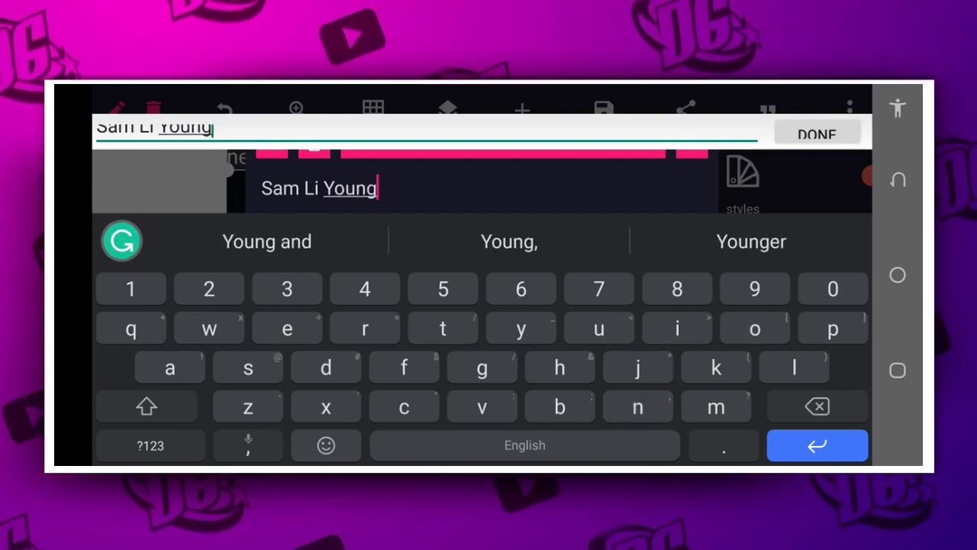
pyautogui.press('BackSpace')
pyautogui.press('BackSpace')
pyautogui.press('BackSpace')
pyautogui.press('BackSpace')
pyautogui.write('a')
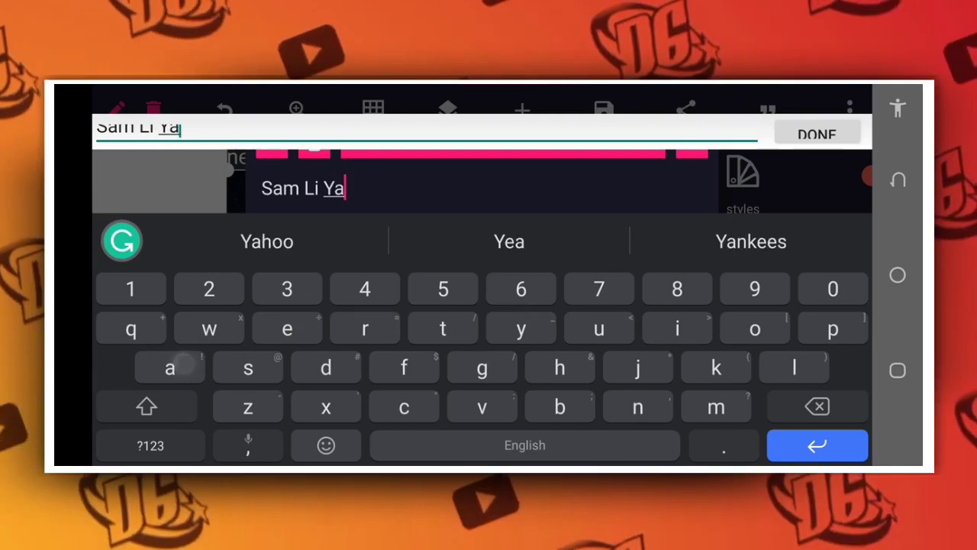
pyautogui.write('n')
pyautogui.click(817, 134)
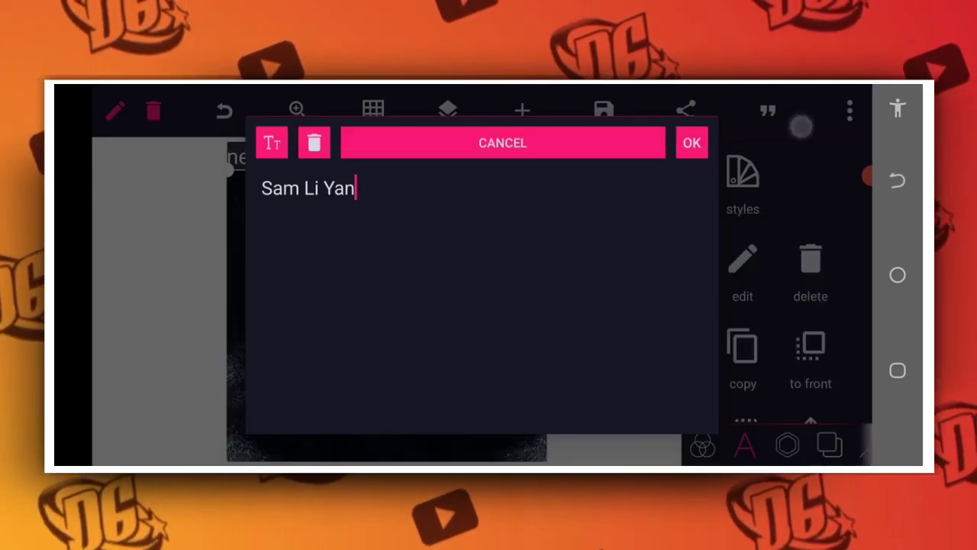
pyautogui.click(693, 142)
# Move the name to the bottom and set it in the beyond_the_mountains font
pyautogui.moveTo(280, 156); pyautogui.dragTo(438, 414)
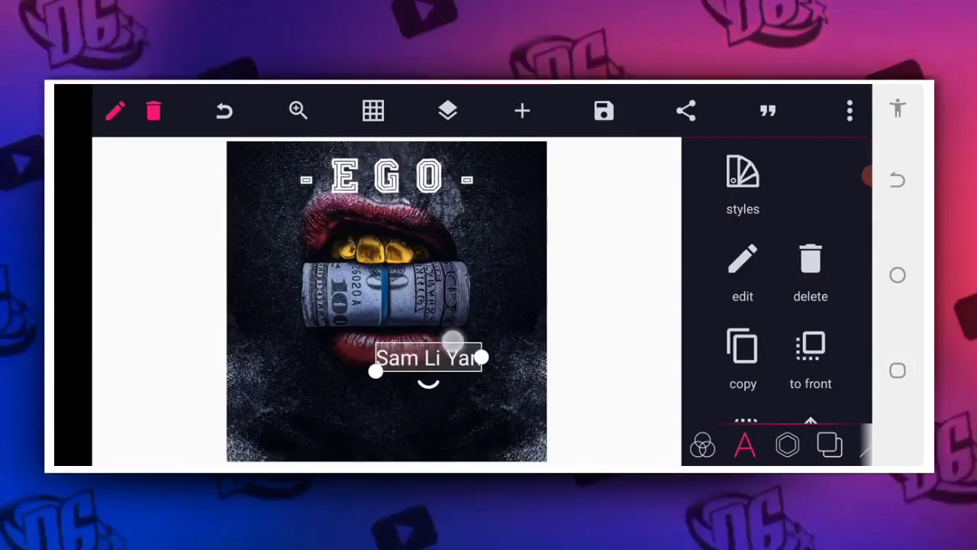
pyautogui.scroll(-3, 763, 306)
pyautogui.scroll(-3, 809, 229)
pyautogui.click(743, 313)
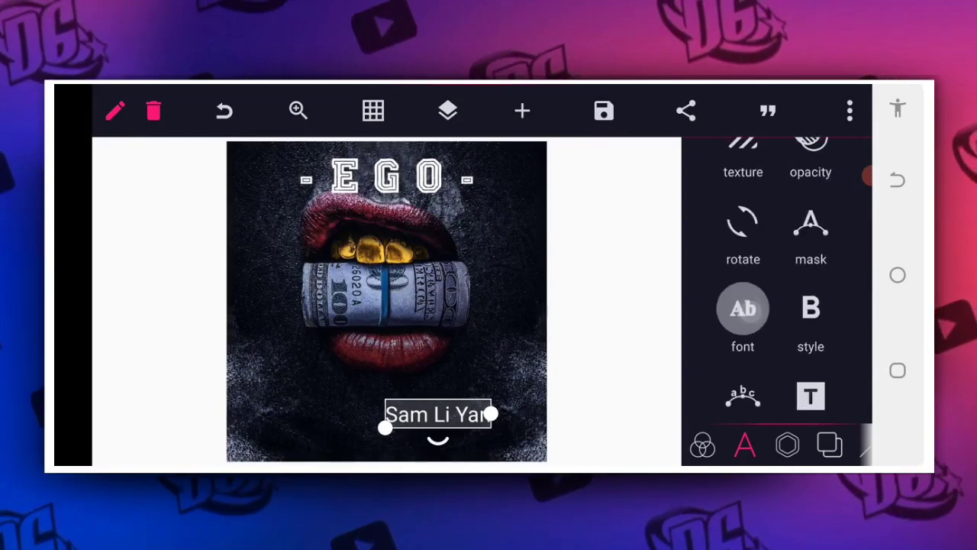
pyautogui.click(773, 118)
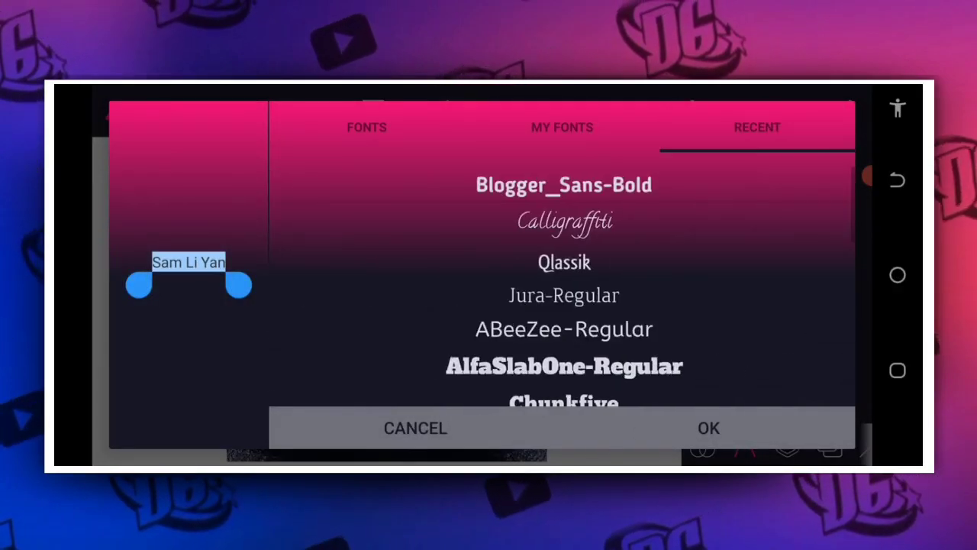
pyautogui.scroll(-5, 677, 238)
pyautogui.click(655, 244)
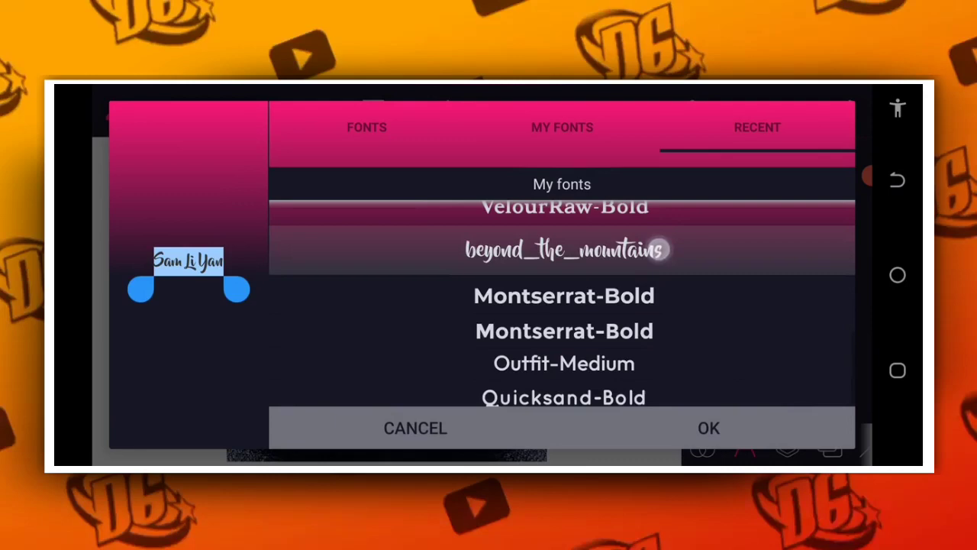
pyautogui.click(725, 429)
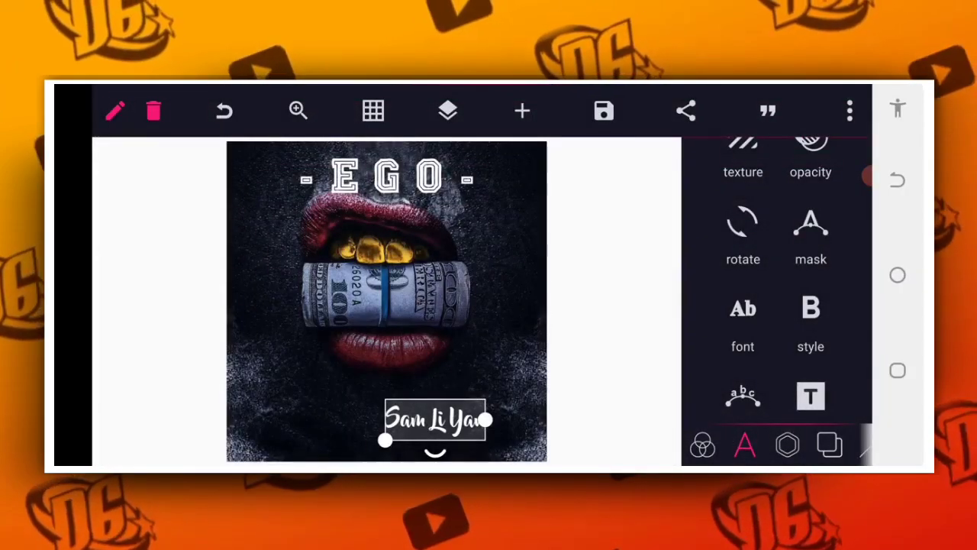
# Enlarge the name and centre it along the alignment grid's centre line
pyautogui.moveTo(386, 440); pyautogui.dragTo(336, 454)
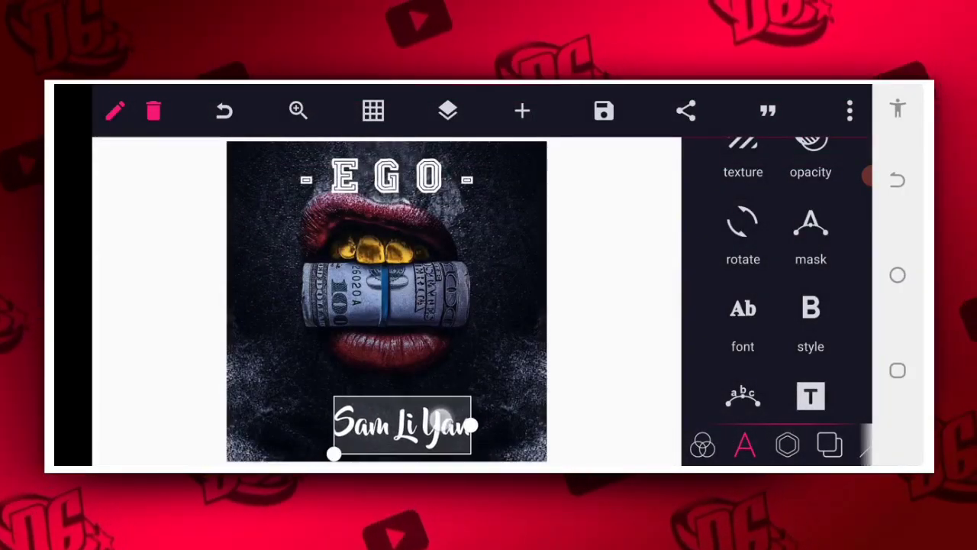
pyautogui.click(523, 376)
pyautogui.click(402, 425)
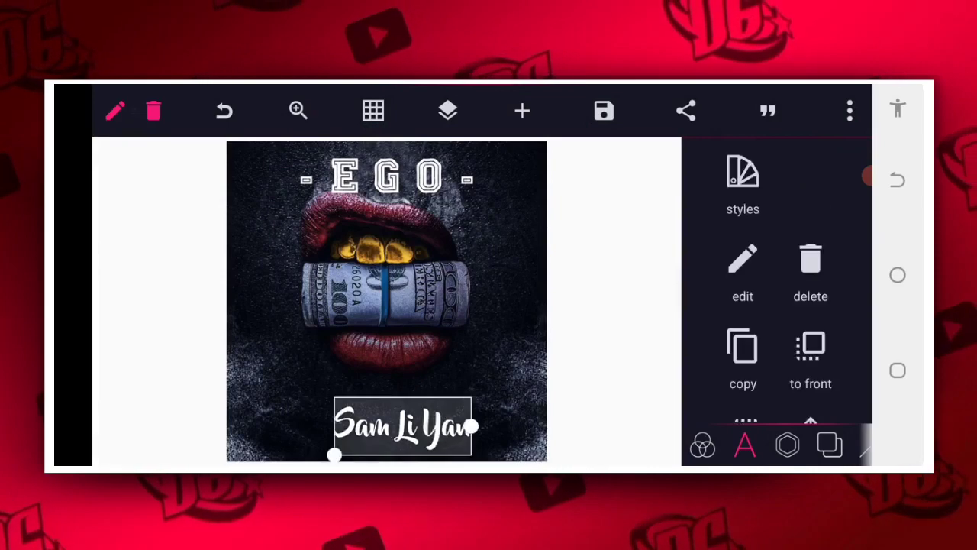
pyautogui.moveTo(319, 454); pyautogui.dragTo(289, 455)
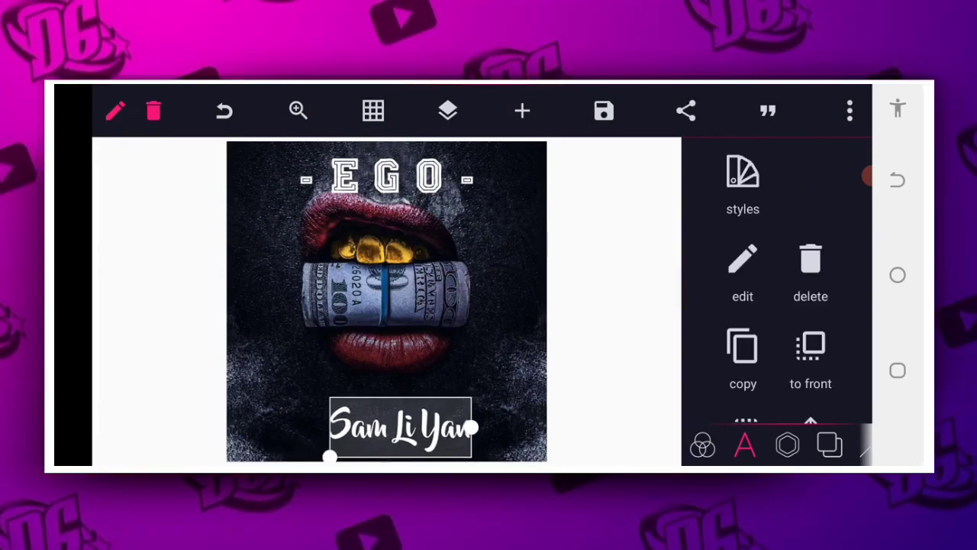
pyautogui.moveTo(437, 419); pyautogui.dragTo(428, 413)
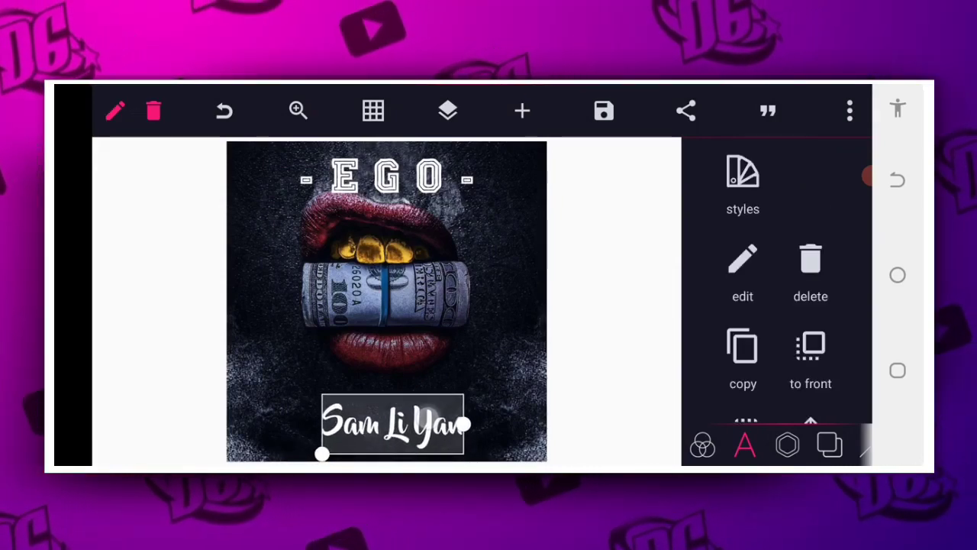
pyautogui.click(364, 101)
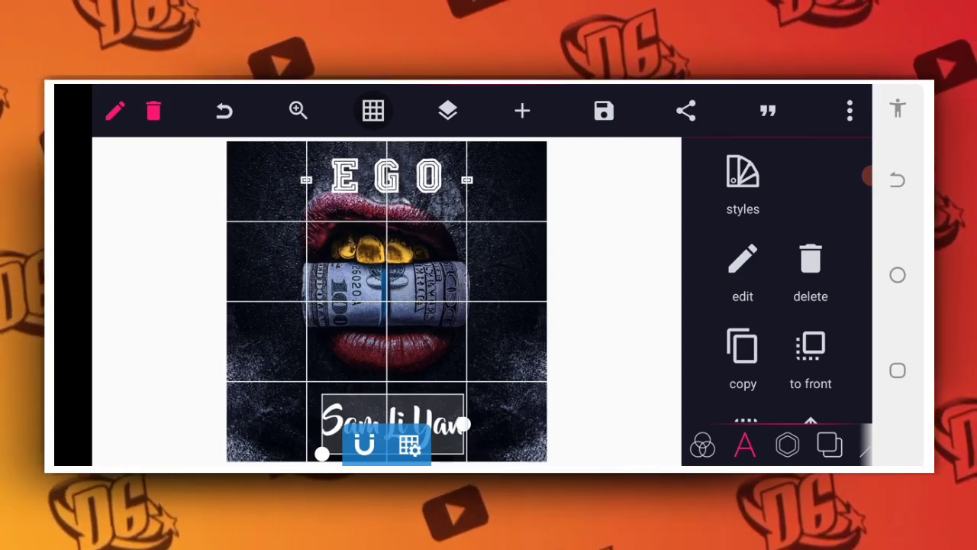
pyautogui.moveTo(428, 399); pyautogui.dragTo(425, 402)
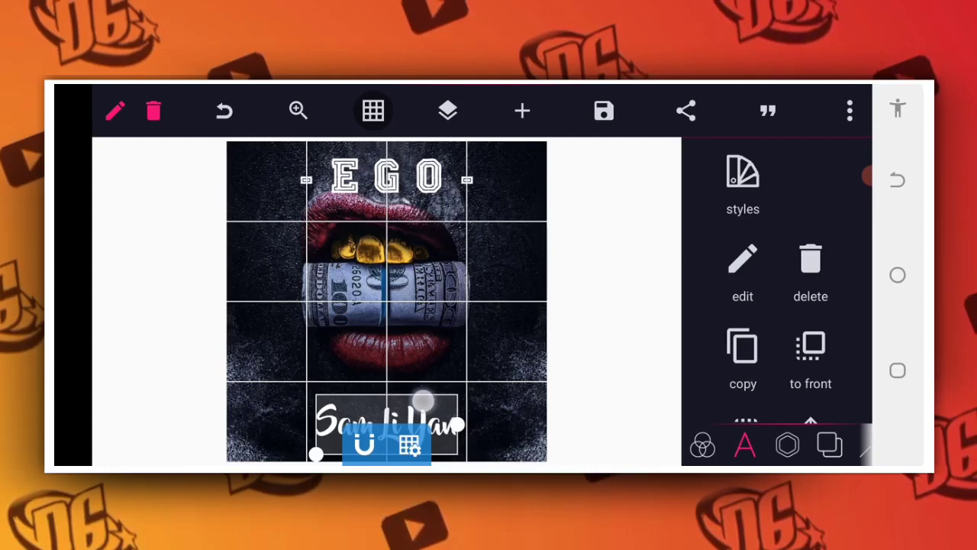
pyautogui.click(538, 385)
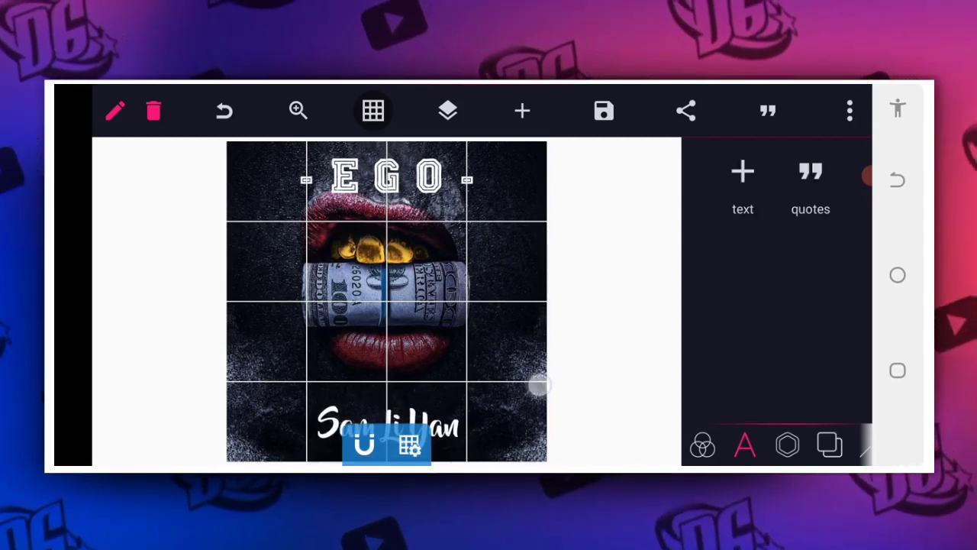
pyautogui.click(373, 110)
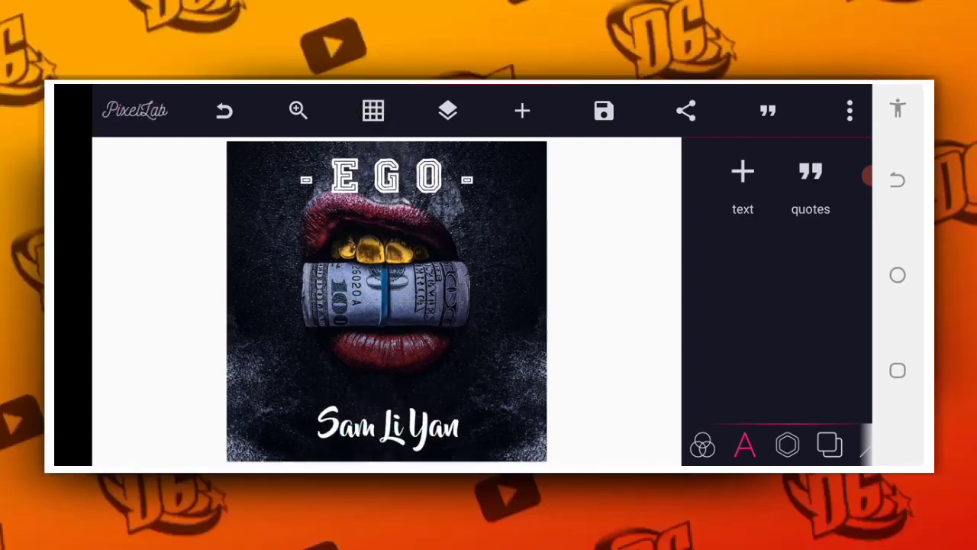
# Turn on a shadow for the EGO title and adjust its blur
pyautogui.click(386, 177)
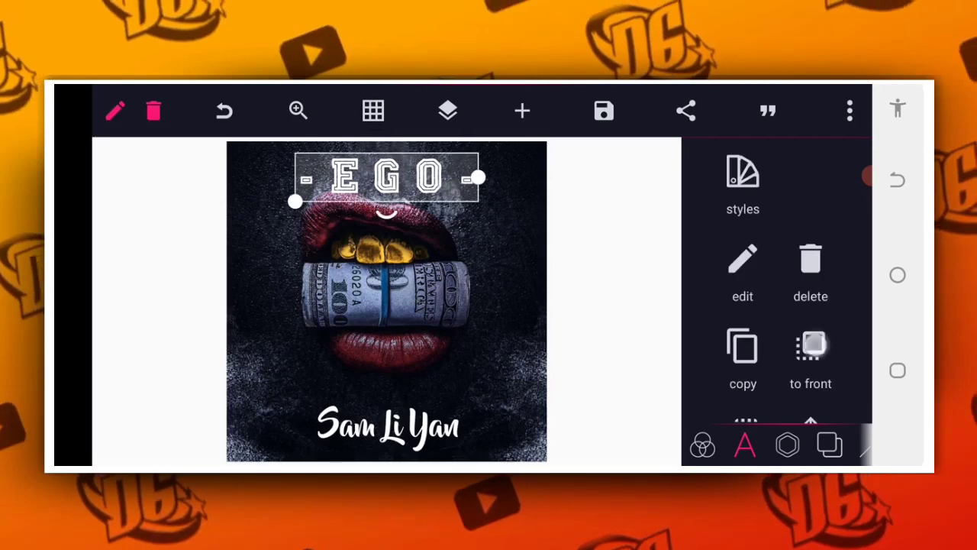
pyautogui.moveTo(777, 351); pyautogui.dragTo(776, 198)
pyautogui.moveTo(810, 394)
pyautogui.mouseDown()
pyautogui.moveTo(785, 268)
pyautogui.moveTo(803, 170)
pyautogui.mouseUp()
pyautogui.moveTo(811, 366)
pyautogui.mouseDown()
pyautogui.moveTo(814, 146)
pyautogui.moveTo(752, 260)
pyautogui.mouseUp()
pyautogui.click(742, 279)
pyautogui.click(809, 214)
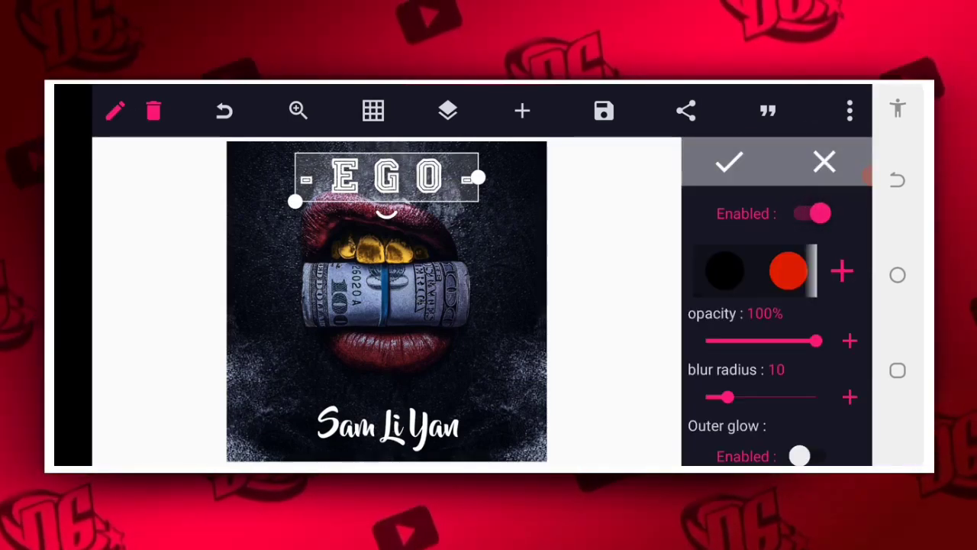
pyautogui.moveTo(794, 264); pyautogui.dragTo(670, 229)
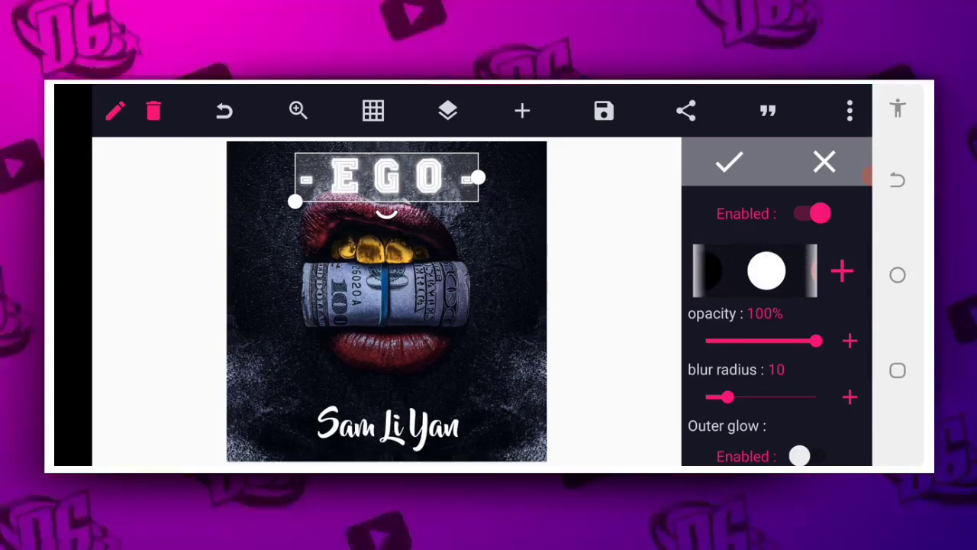
pyautogui.moveTo(754, 390)
pyautogui.mouseDown()
pyautogui.moveTo(853, 396)
pyautogui.moveTo(706, 394)
pyautogui.mouseUp()
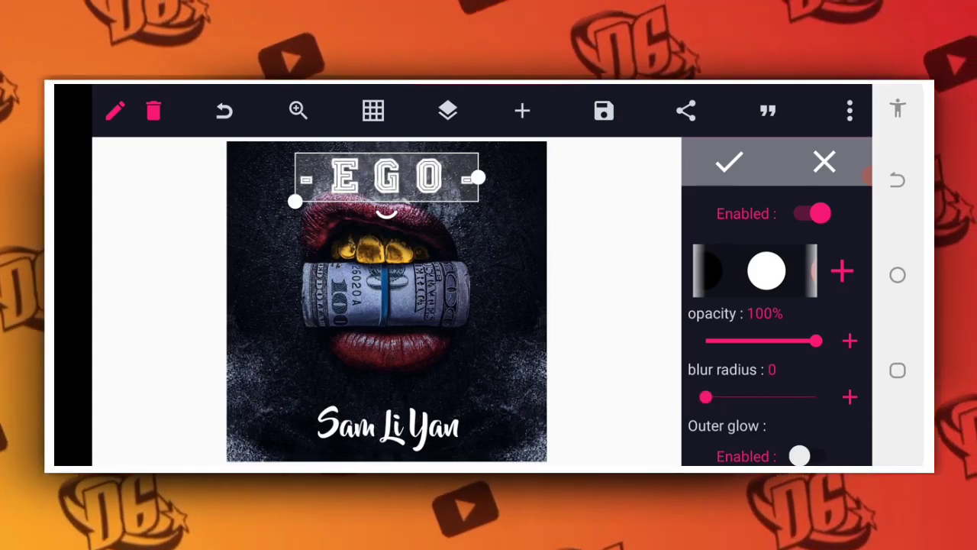
# Colour the shadow with a brightened gold sampled from the teeth
pyautogui.click(844, 271)
pyautogui.click(784, 132)
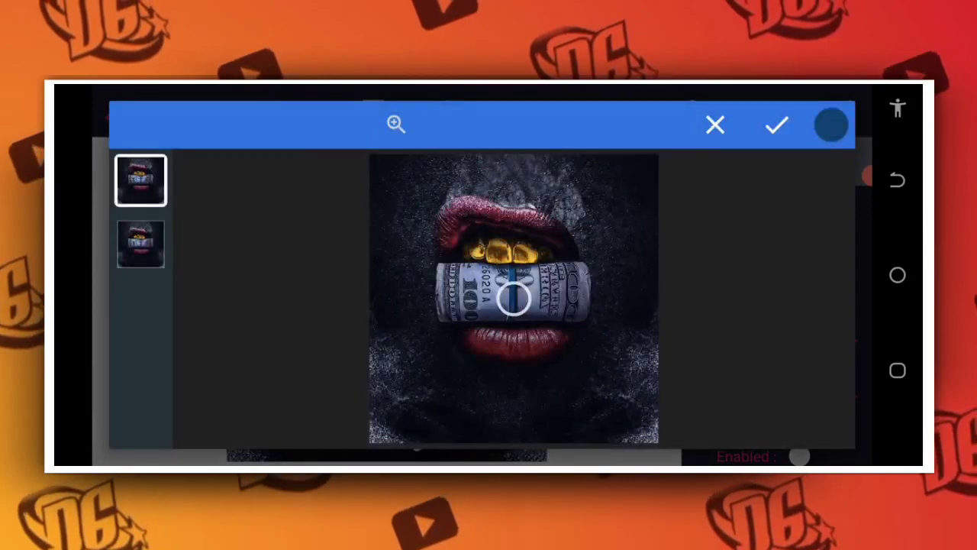
pyautogui.moveTo(513, 295)
pyautogui.mouseDown()
pyautogui.moveTo(504, 245)
pyautogui.moveTo(542, 251)
pyautogui.mouseUp()
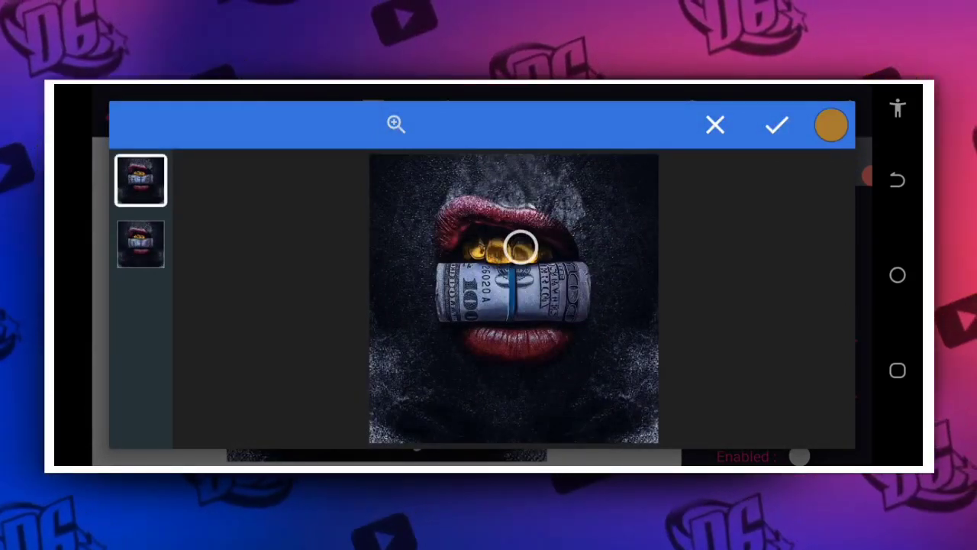
pyautogui.click(777, 124)
pyautogui.moveTo(697, 275)
pyautogui.mouseDown()
pyautogui.moveTo(796, 275)
pyautogui.moveTo(772, 274)
pyautogui.mouseUp()
pyautogui.click(808, 419)
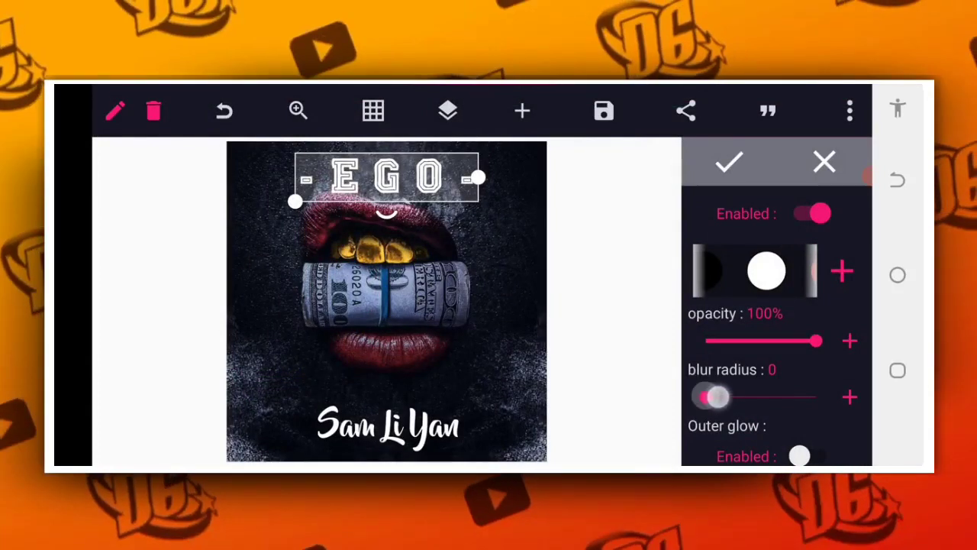
# Increase the shadow blur, enable Outer glow, and apply the glow
pyautogui.moveTo(706, 396)
pyautogui.mouseDown()
pyautogui.moveTo(800, 392)
pyautogui.moveTo(707, 392)
pyautogui.mouseUp()
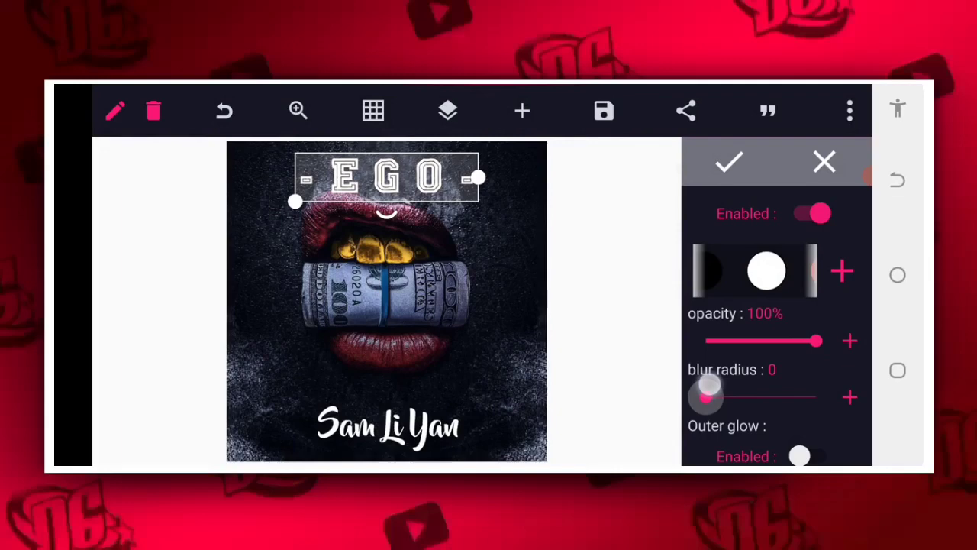
pyautogui.moveTo(800, 398); pyautogui.dragTo(803, 252)
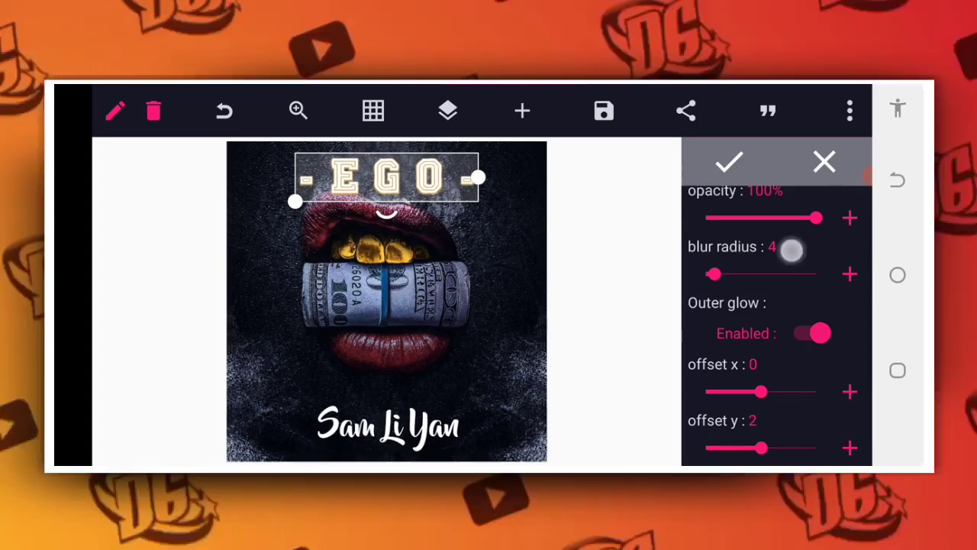
pyautogui.moveTo(789, 312); pyautogui.dragTo(789, 374)
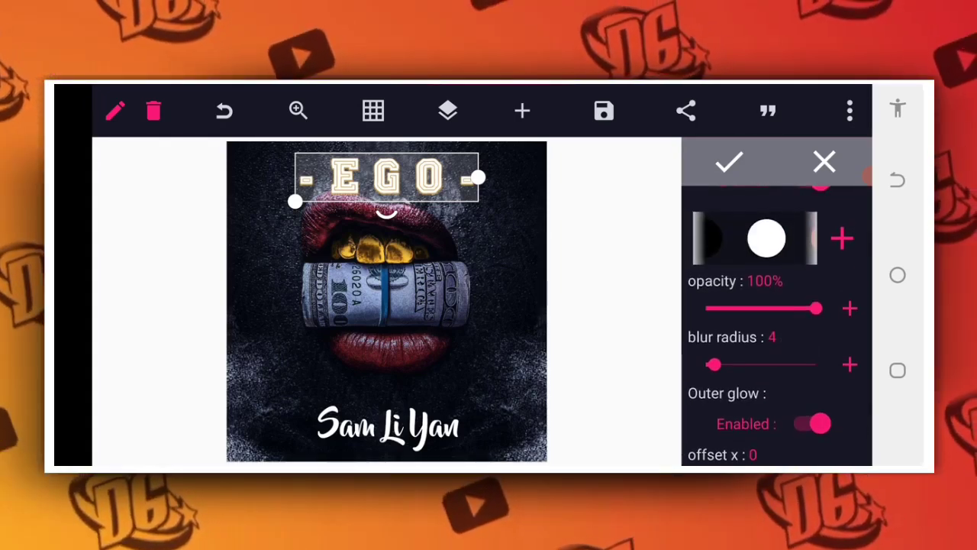
pyautogui.click(729, 162)
pyautogui.click(511, 276)
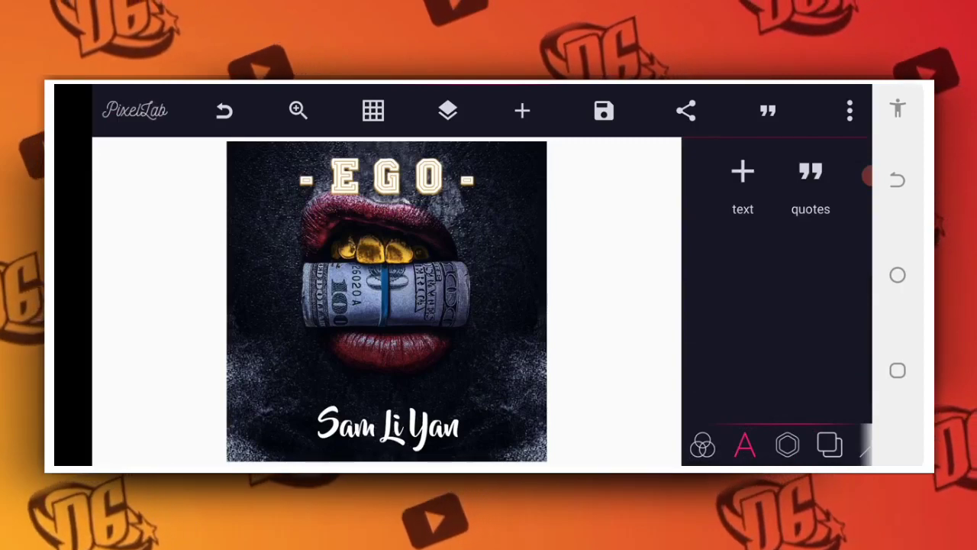
pyautogui.click(388, 425)
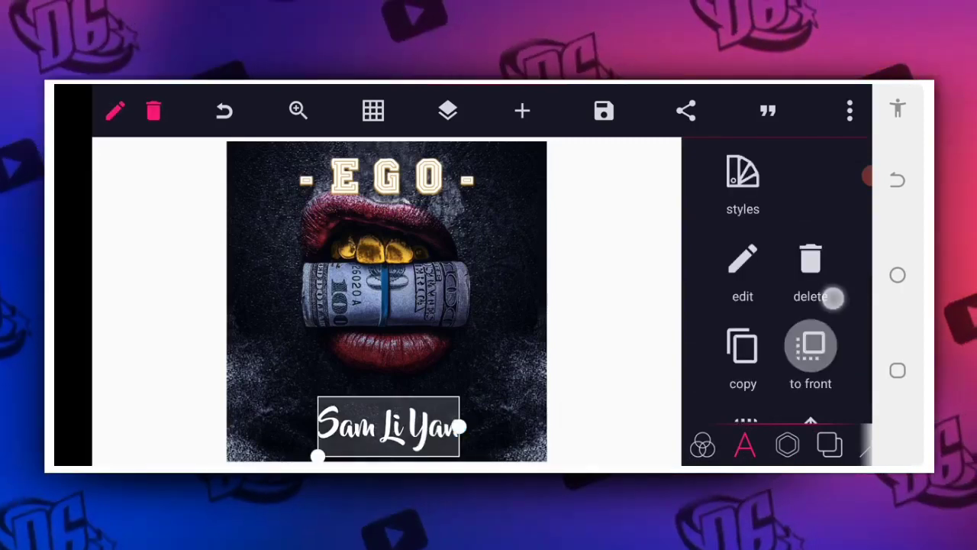
pyautogui.moveTo(833, 297); pyautogui.dragTo(811, 137)
pyautogui.moveTo(779, 320); pyautogui.dragTo(814, 112)
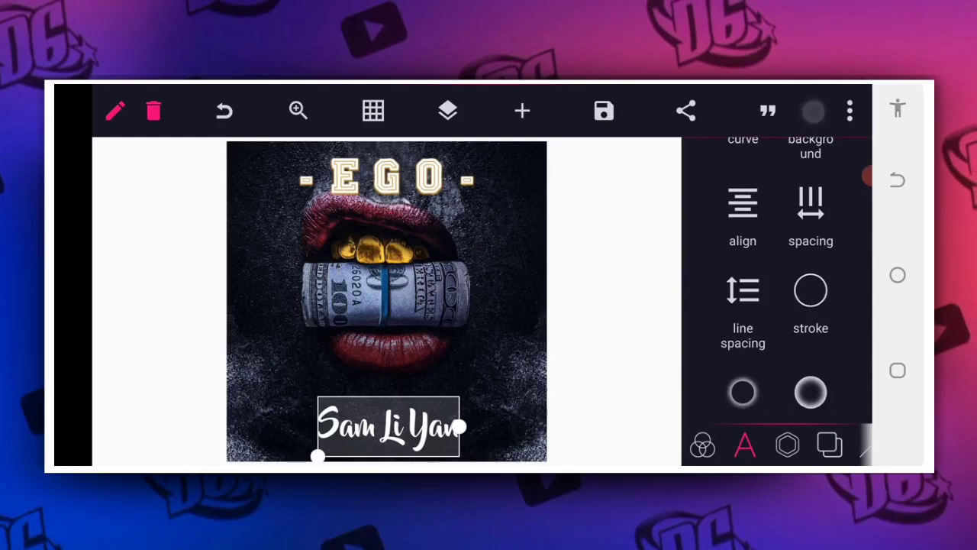
pyautogui.click(742, 286)
pyautogui.click(801, 213)
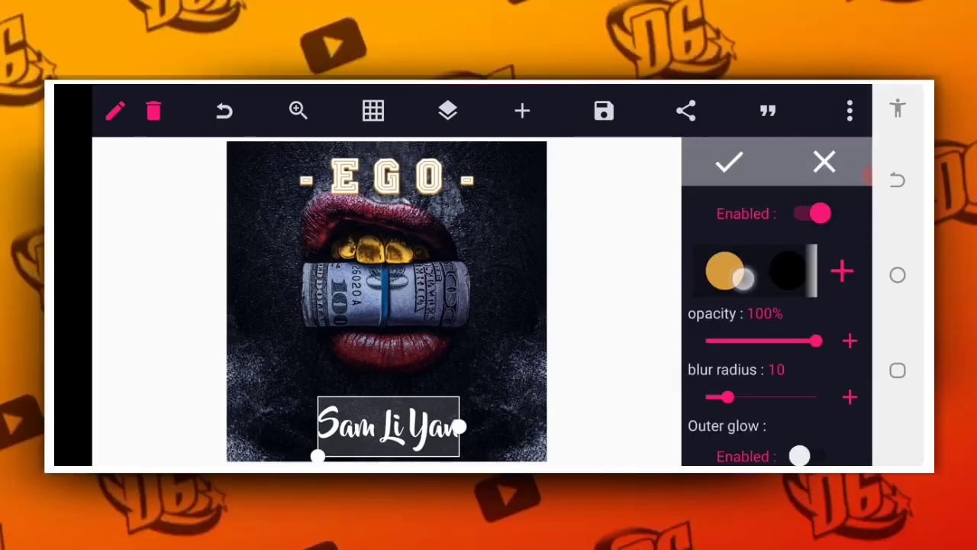
# Give the name's shadow an outer glow with blur 4, y offset 3 and about 45% opacity
pyautogui.moveTo(727, 397); pyautogui.dragTo(716, 397)
pyautogui.moveTo(823, 312); pyautogui.dragTo(823, 189)
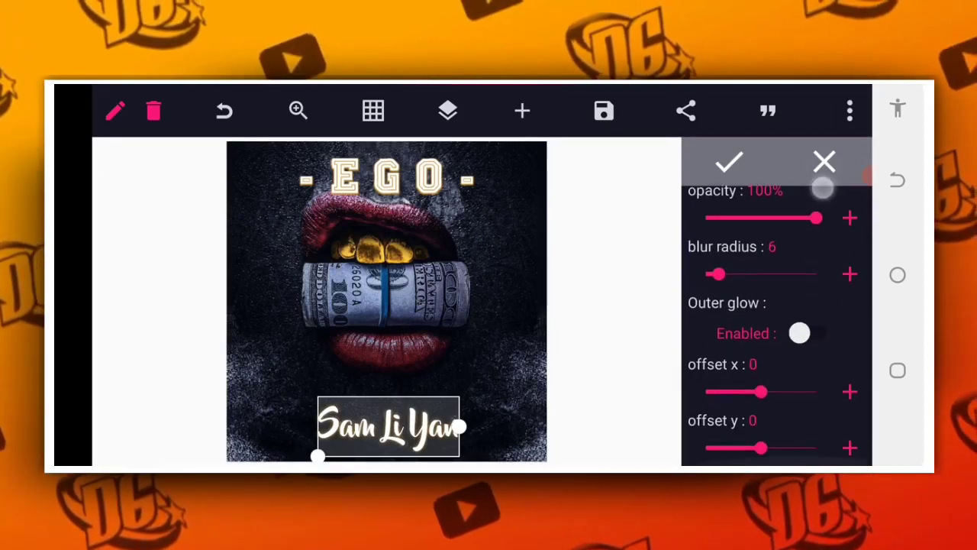
pyautogui.click(800, 333)
pyautogui.click(849, 448)
pyautogui.click(849, 448)
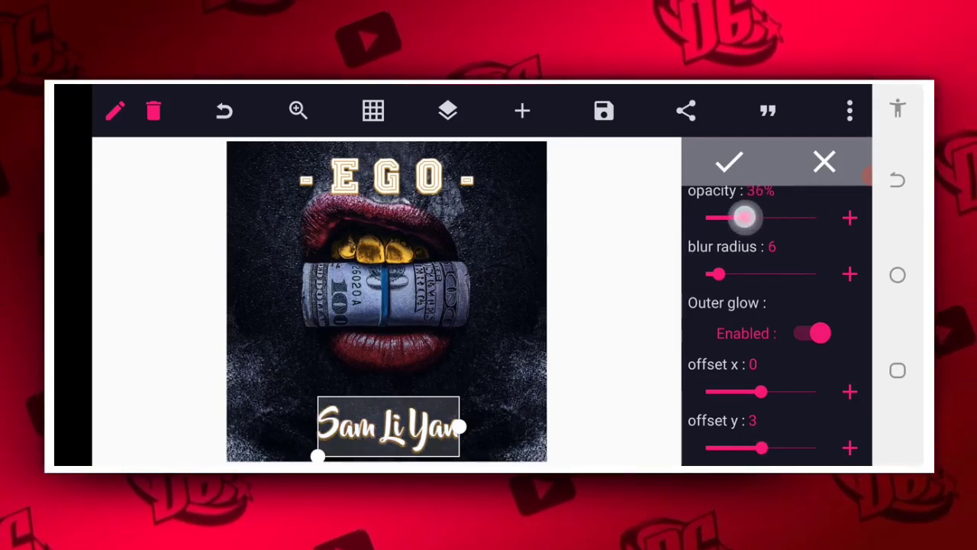
pyautogui.moveTo(751, 218); pyautogui.dragTo(744, 218)
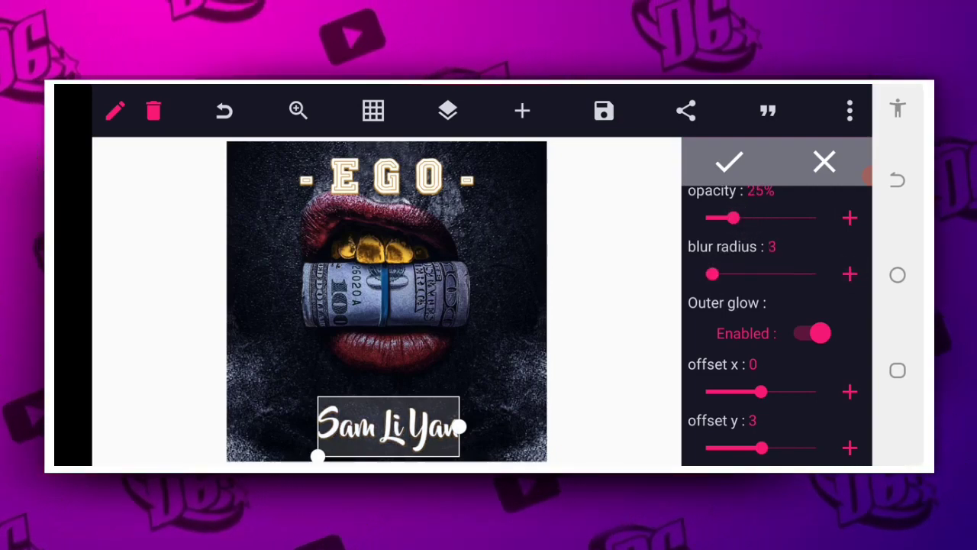
pyautogui.click(850, 273)
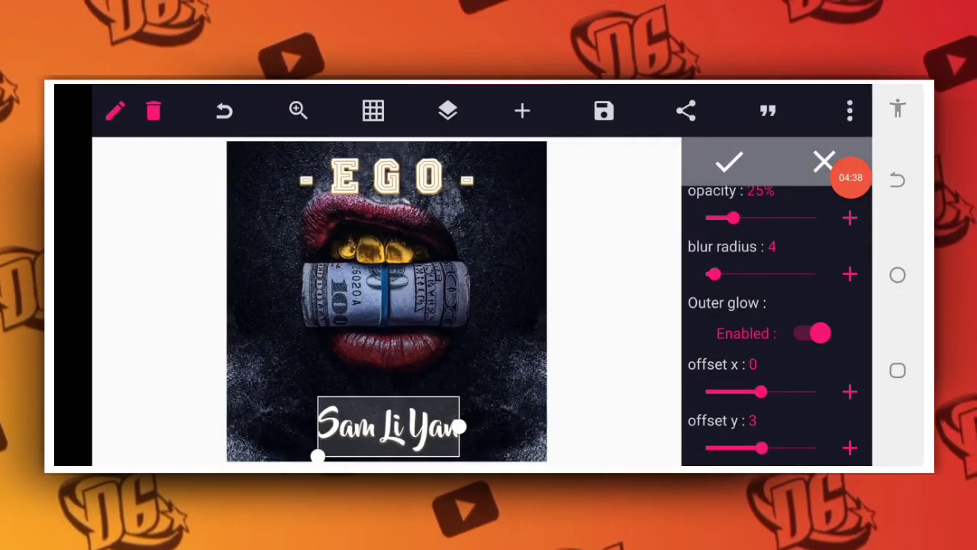
pyautogui.moveTo(733, 218); pyautogui.dragTo(760, 222)
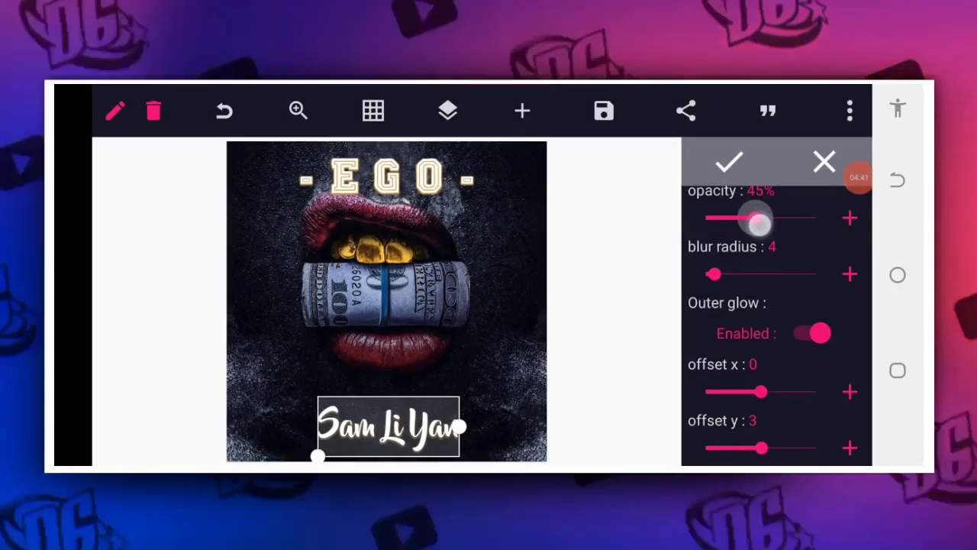
pyautogui.click(495, 276)
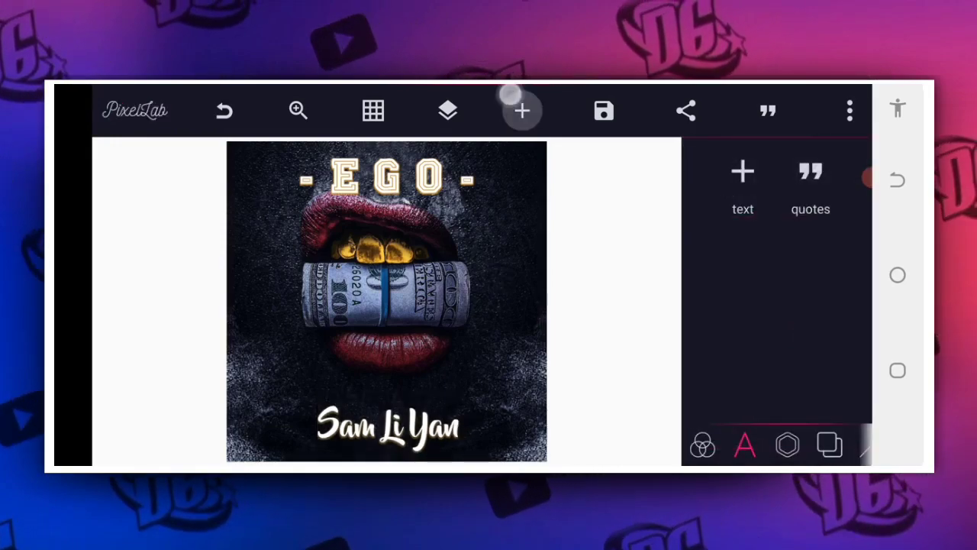
# Add the advisory label image from the gallery, scaled to fill the canvas
pyautogui.click(512, 97)
pyautogui.click(565, 299)
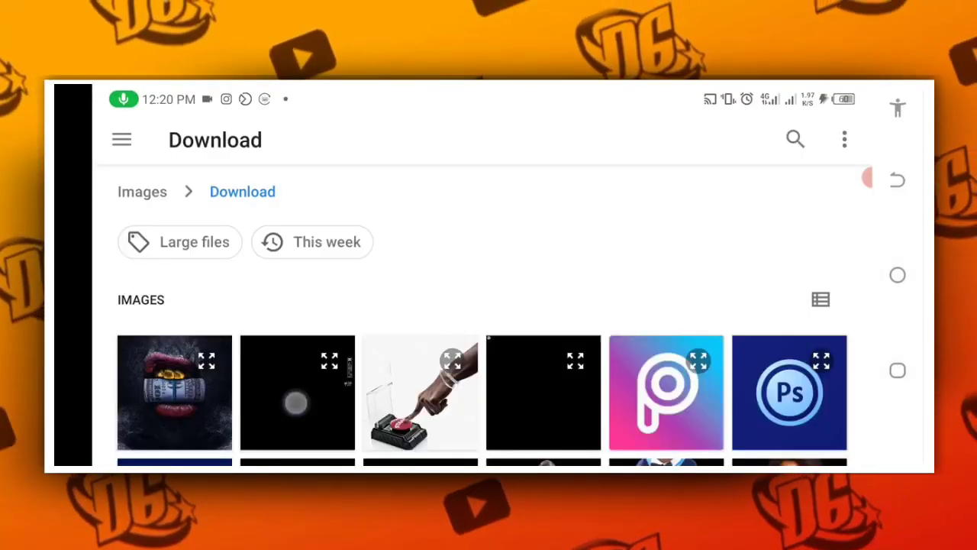
pyautogui.click(174, 391)
pyautogui.click(829, 413)
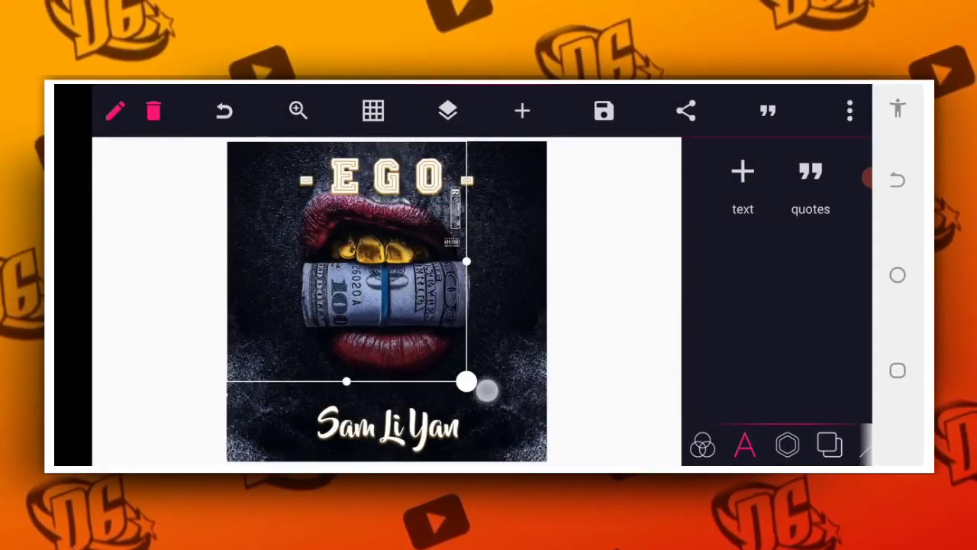
pyautogui.click(453, 295)
pyautogui.moveTo(466, 379); pyautogui.dragTo(543, 459)
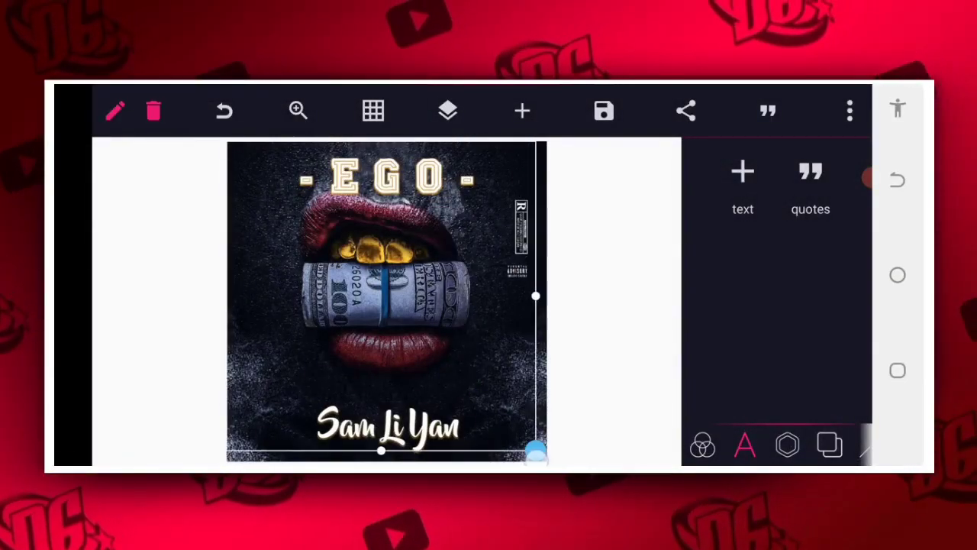
pyautogui.click(447, 111)
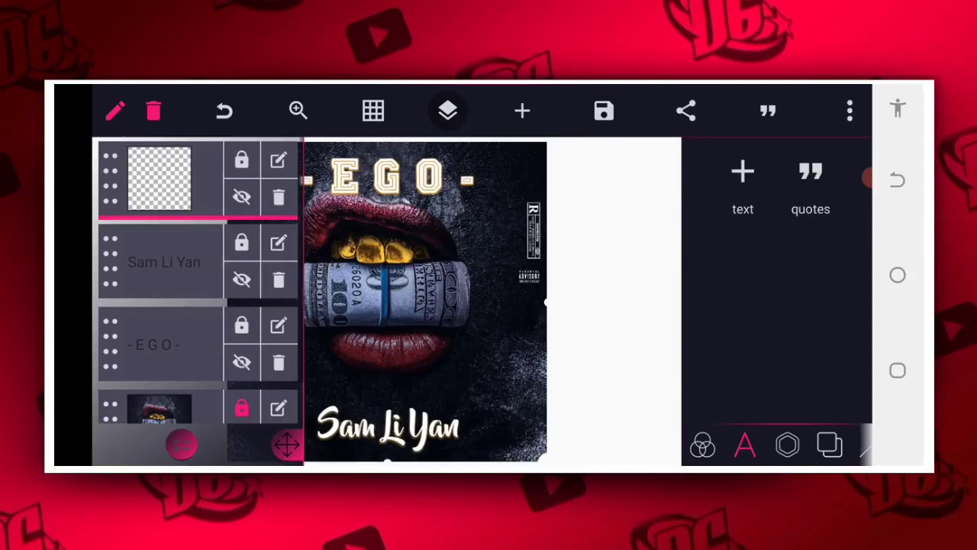
pyautogui.click(242, 243)
pyautogui.click(231, 326)
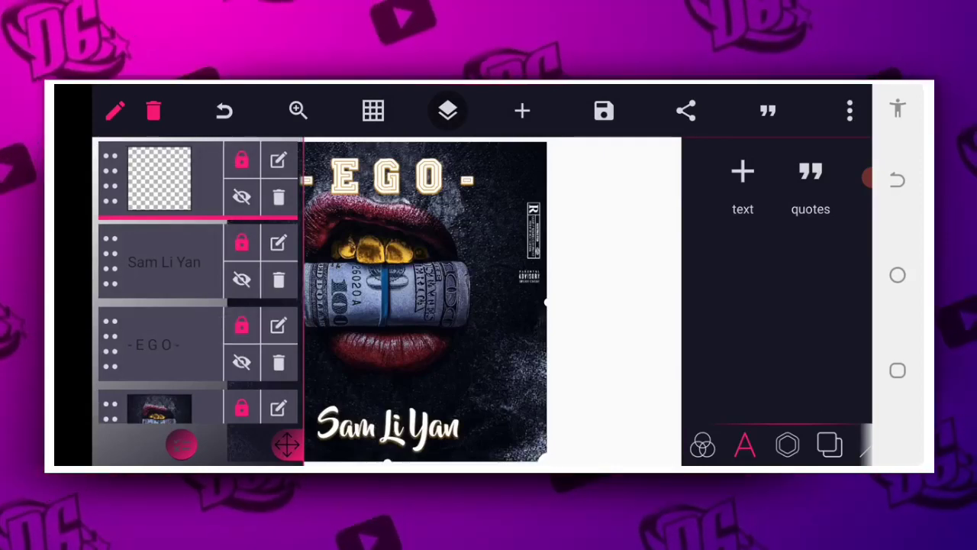
pyautogui.click(447, 111)
# Try a white rectangle, delete it, and start adding another gallery image
pyautogui.click(787, 444)
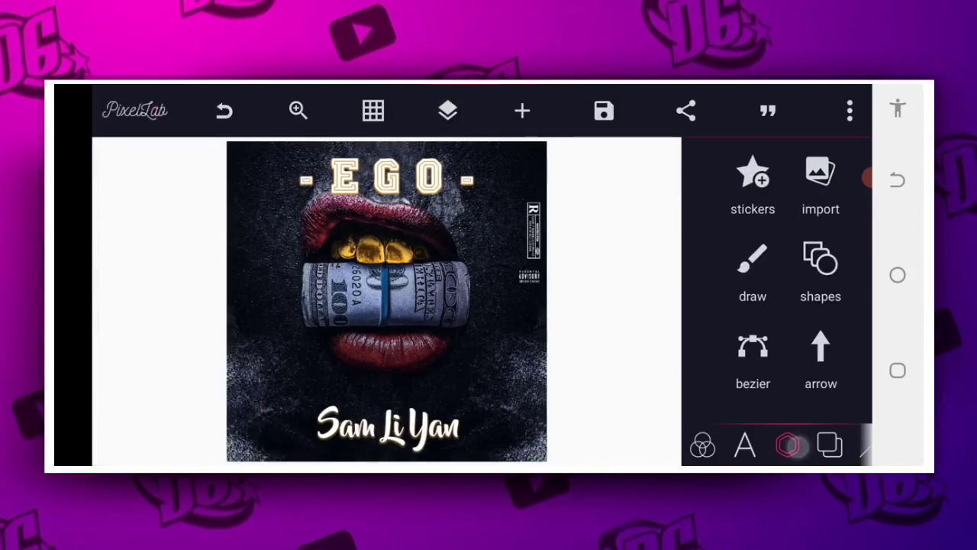
pyautogui.click(817, 255)
pyautogui.moveTo(404, 315)
pyautogui.mouseDown()
pyautogui.moveTo(334, 231)
pyautogui.moveTo(410, 320)
pyautogui.moveTo(439, 328)
pyautogui.mouseUp()
pyautogui.click(729, 162)
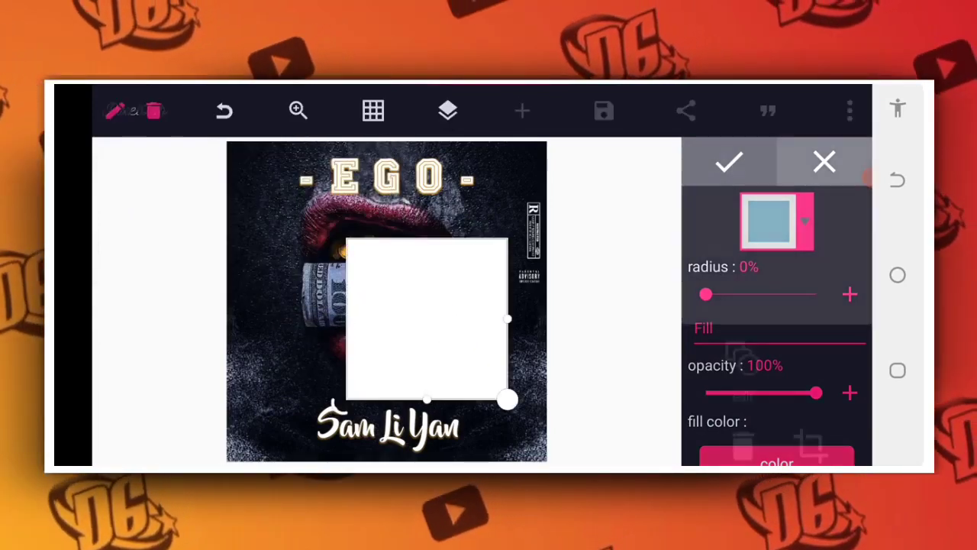
pyautogui.click(744, 257)
pyautogui.click(522, 111)
pyautogui.click(603, 297)
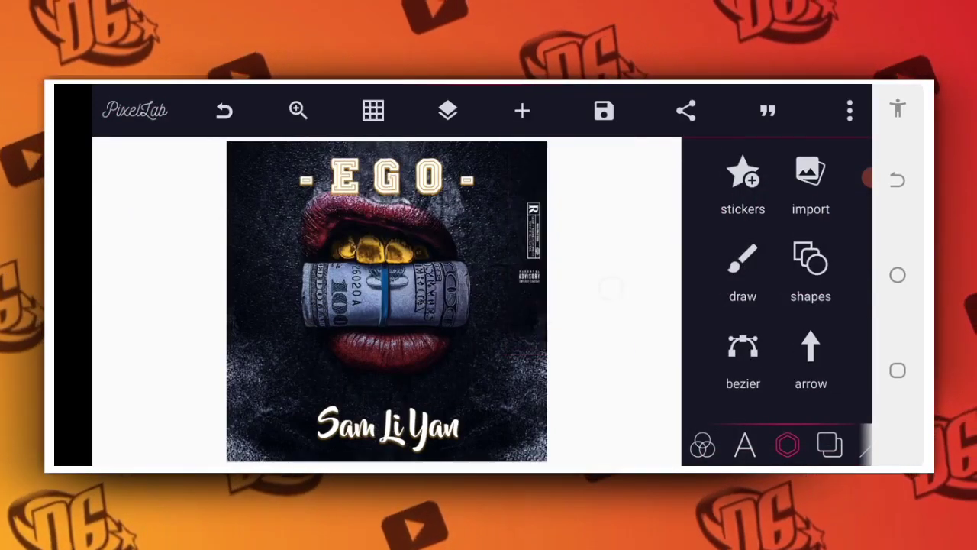
# Go up to the image folders and open WhatsApp Business Documents
pyautogui.click(159, 191)
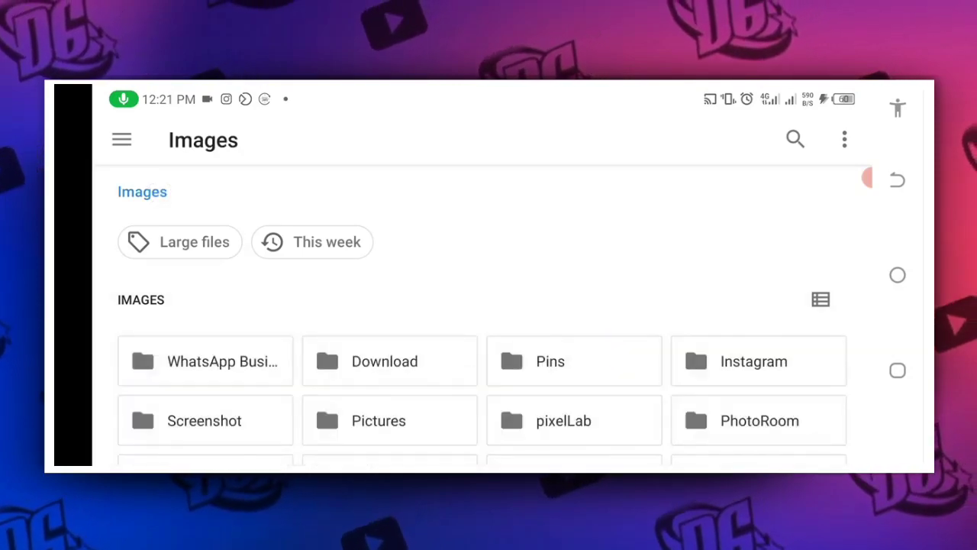
pyautogui.scroll(-3, 733, 306)
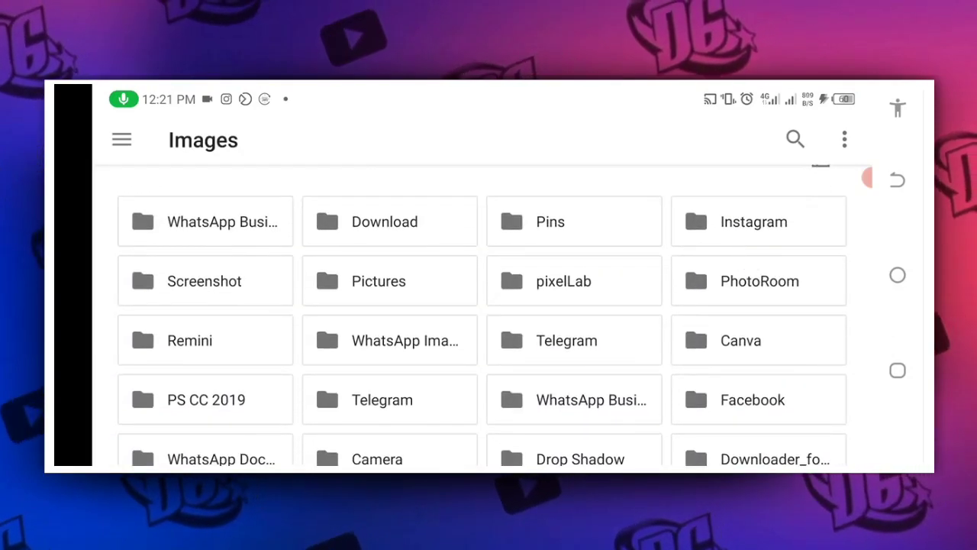
pyautogui.scroll(-2, 738, 288)
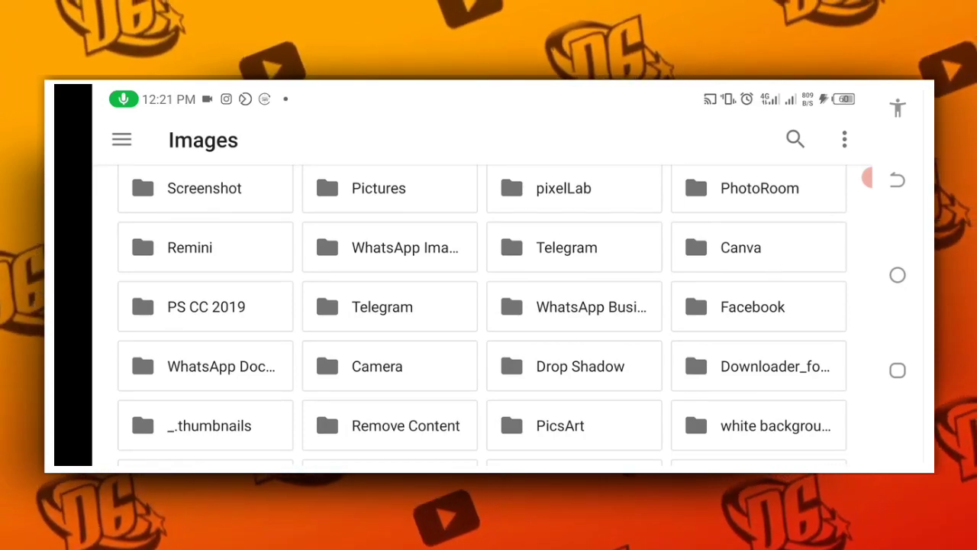
pyautogui.scroll(-2, 787, 332)
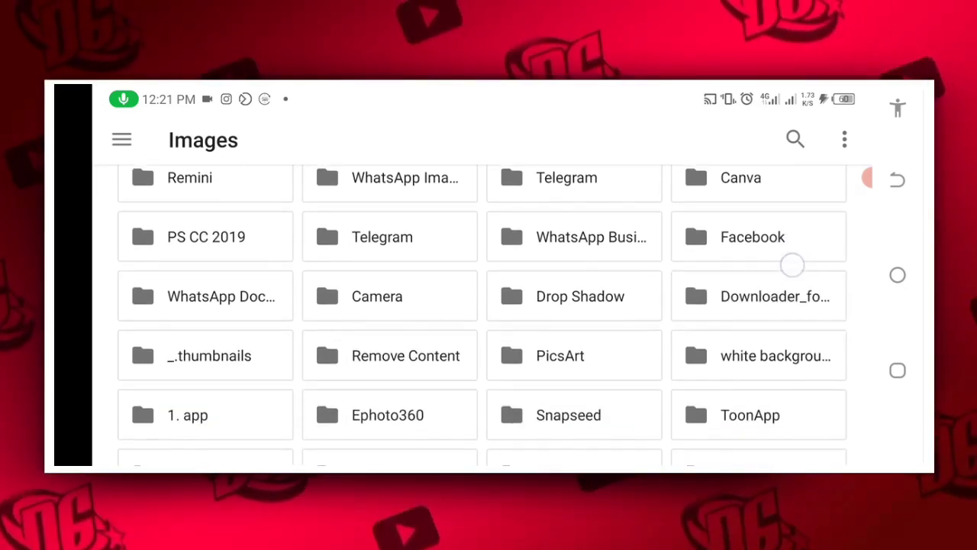
pyautogui.scroll(-1, 792, 251)
pyautogui.scroll(2, 794, 200)
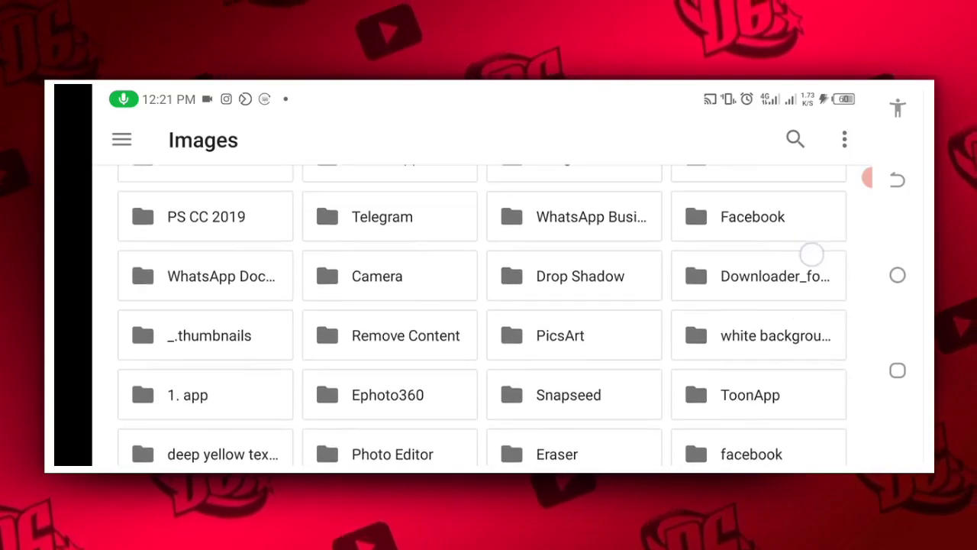
pyautogui.click(574, 265)
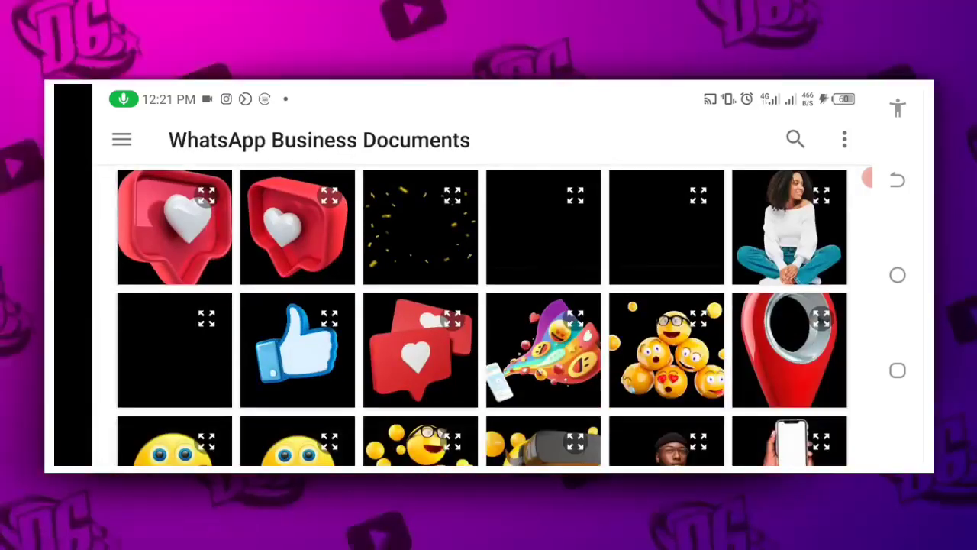
# Scroll the folder's image grid and pick the crumpled silver foil texture
pyautogui.scroll(-10, 481, 315)
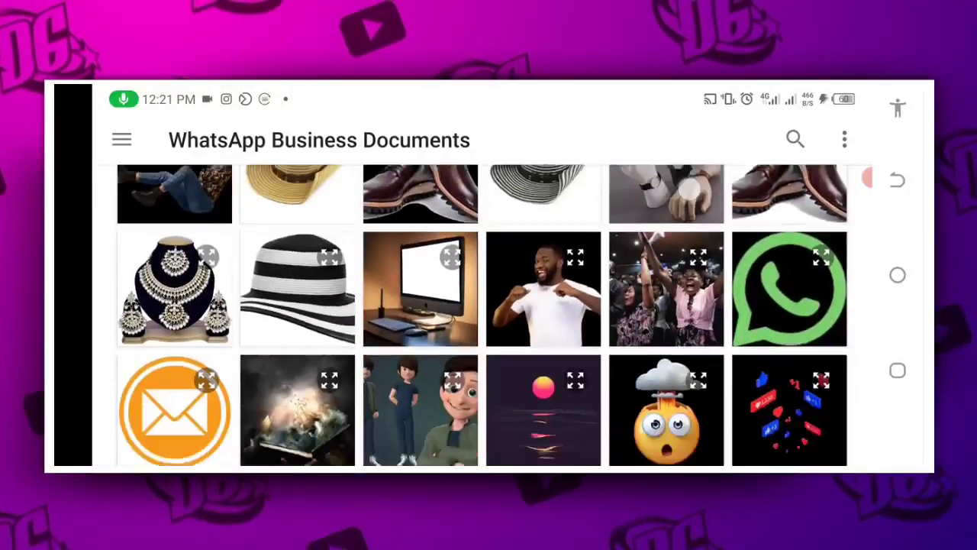
pyautogui.scroll(-5, 482, 315)
pyautogui.scroll(-5, 482, 315)
pyautogui.scroll(-5, 482, 315)
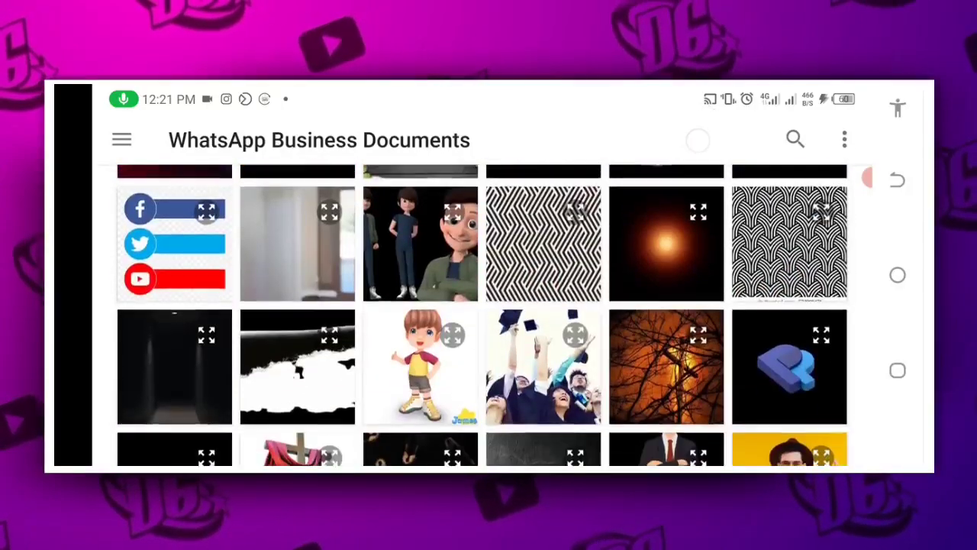
pyautogui.scroll(-5, 481, 315)
pyautogui.scroll(-3, 664, 306)
pyautogui.scroll(-5, 664, 305)
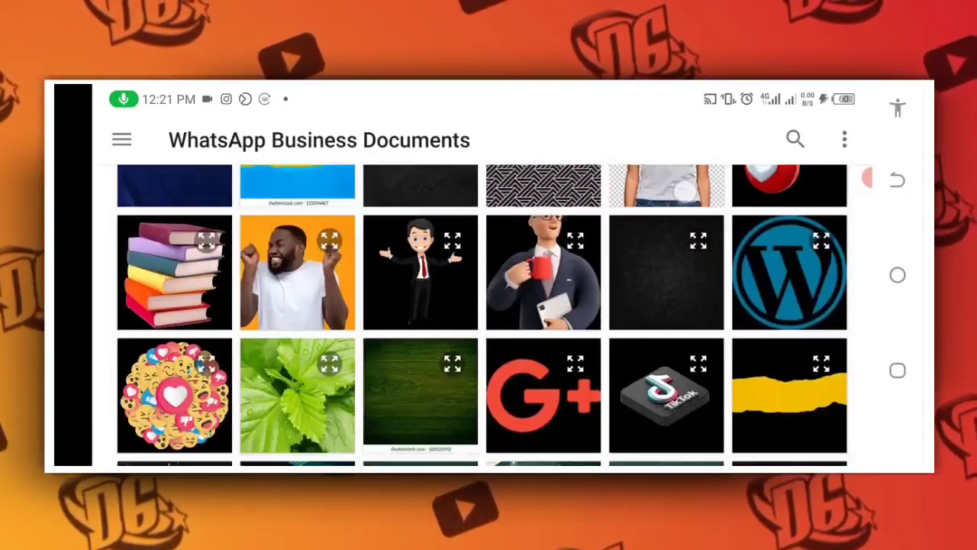
pyautogui.scroll(-4, 664, 271)
pyautogui.scroll(-3, 664, 271)
pyautogui.scroll(-2, 664, 305)
pyautogui.scroll(-2, 665, 305)
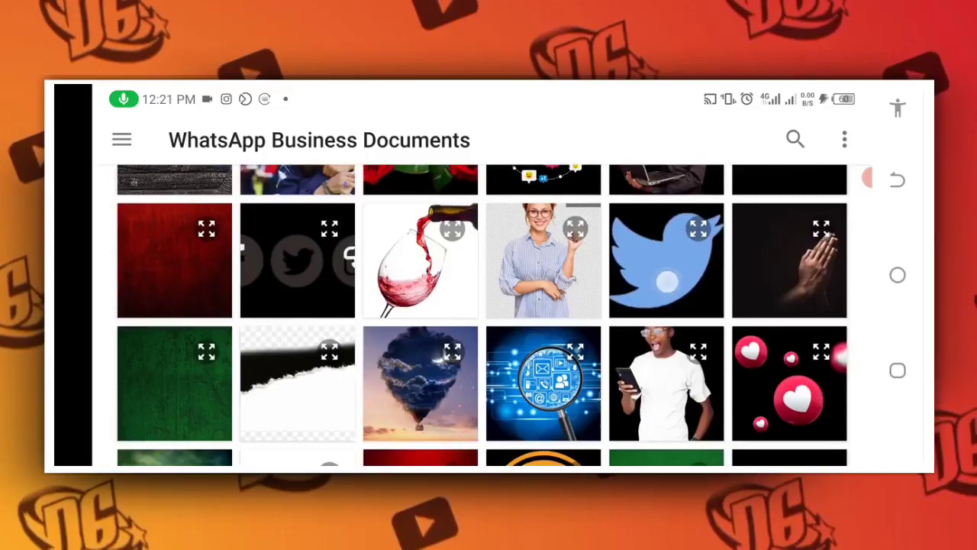
pyautogui.scroll(-3, 664, 327)
pyautogui.scroll(-3, 665, 327)
pyautogui.scroll(-3, 664, 306)
pyautogui.scroll(-5, 687, 229)
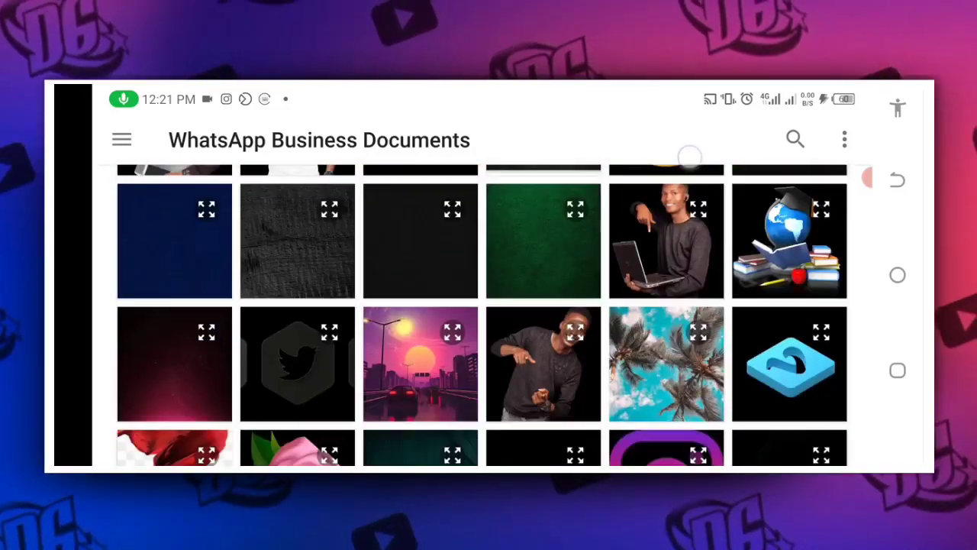
pyautogui.scroll(-2, 687, 168)
pyautogui.scroll(-3, 687, 229)
pyautogui.scroll(-3, 687, 267)
pyautogui.scroll(-3, 680, 282)
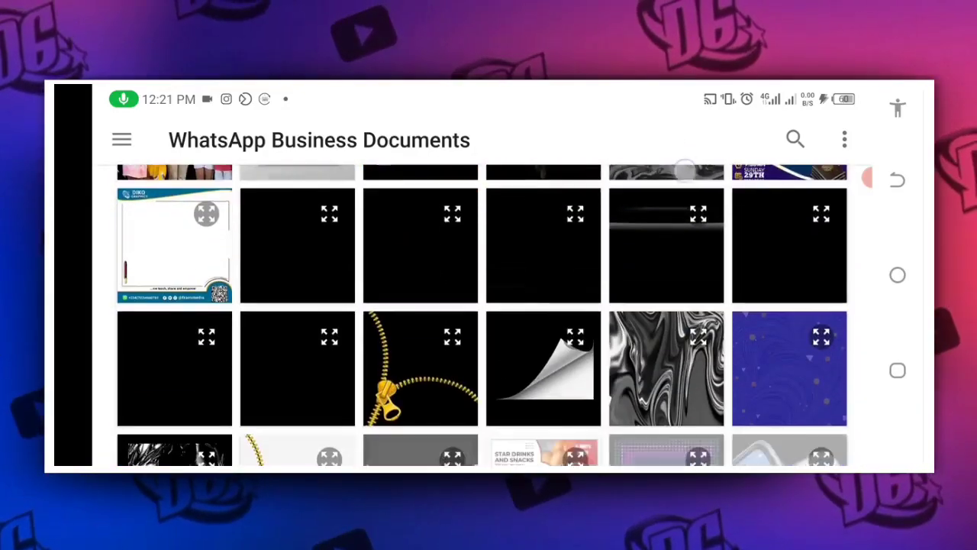
pyautogui.scroll(-1, 675, 284)
pyautogui.scroll(1, 675, 284)
pyautogui.scroll(-3, 680, 275)
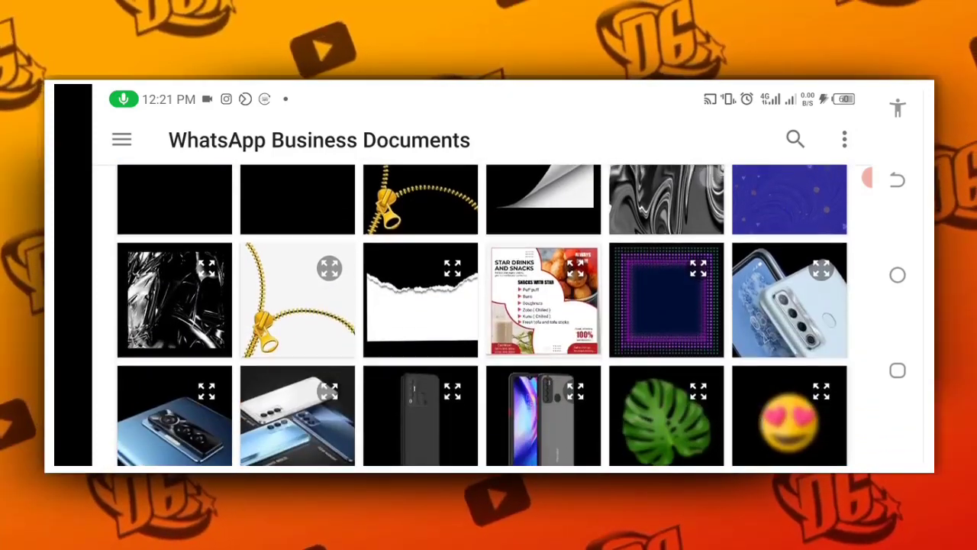
pyautogui.scroll(-2, 689, 235)
pyautogui.scroll(2, 689, 235)
pyautogui.click(183, 286)
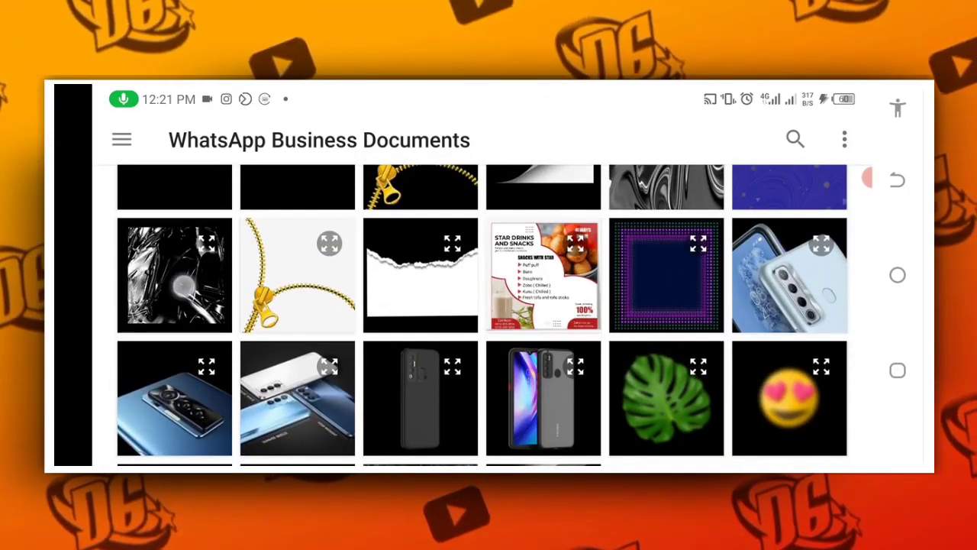
# Import the foil image and enlarge it to cover the whole canvas
pyautogui.click(831, 414)
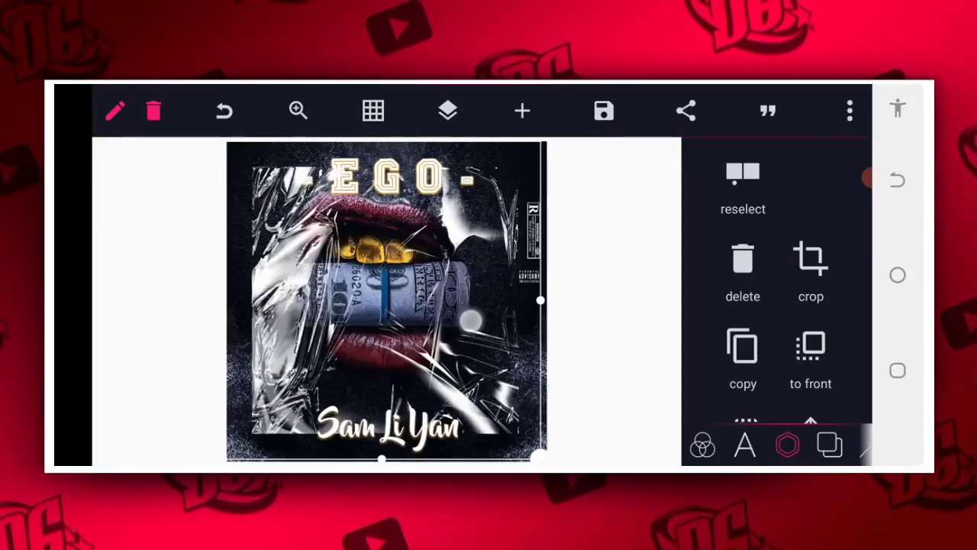
pyautogui.moveTo(514, 431)
pyautogui.mouseDown()
pyautogui.moveTo(541, 451)
pyautogui.moveTo(587, 461)
pyautogui.moveTo(516, 413)
pyautogui.moveTo(478, 355)
pyautogui.moveTo(570, 448)
pyautogui.mouseUp()
pyautogui.click(516, 372)
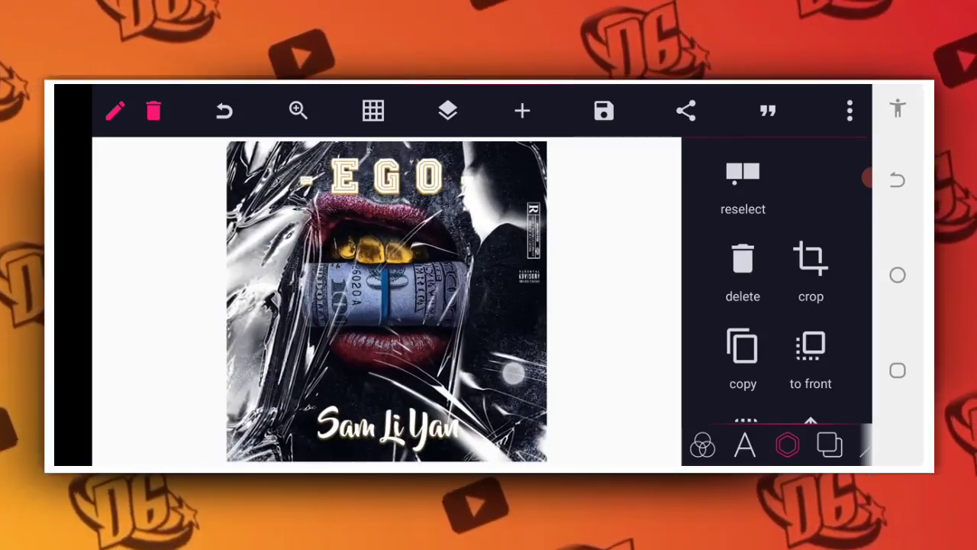
# Lower the foil overlay's opacity to about 26%
pyautogui.moveTo(787, 323); pyautogui.dragTo(798, 145)
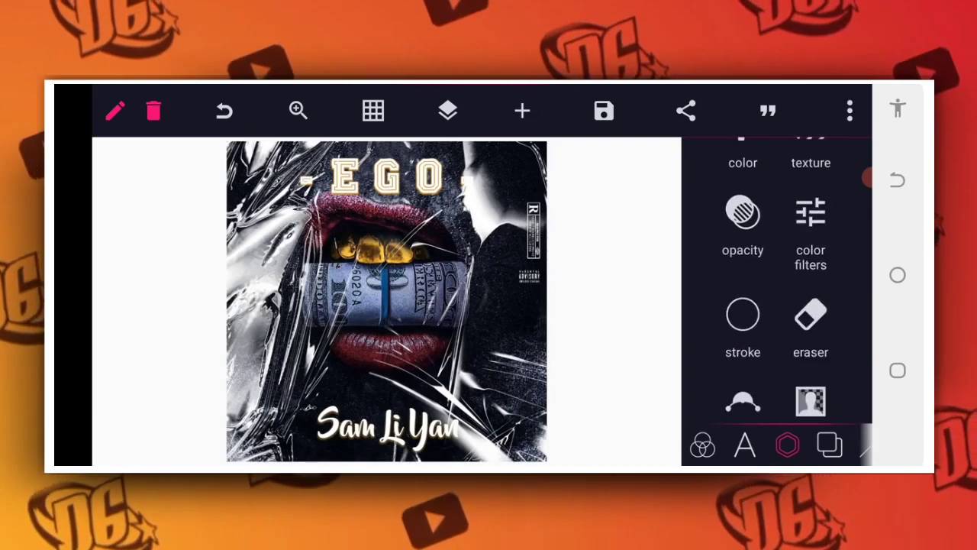
pyautogui.click(743, 214)
pyautogui.moveTo(816, 230); pyautogui.dragTo(758, 230)
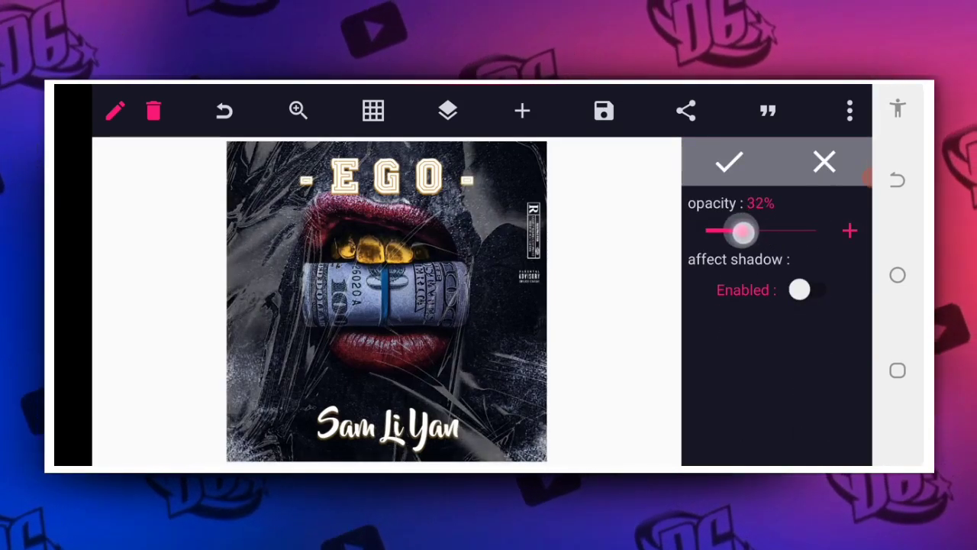
pyautogui.moveTo(727, 235); pyautogui.dragTo(736, 237)
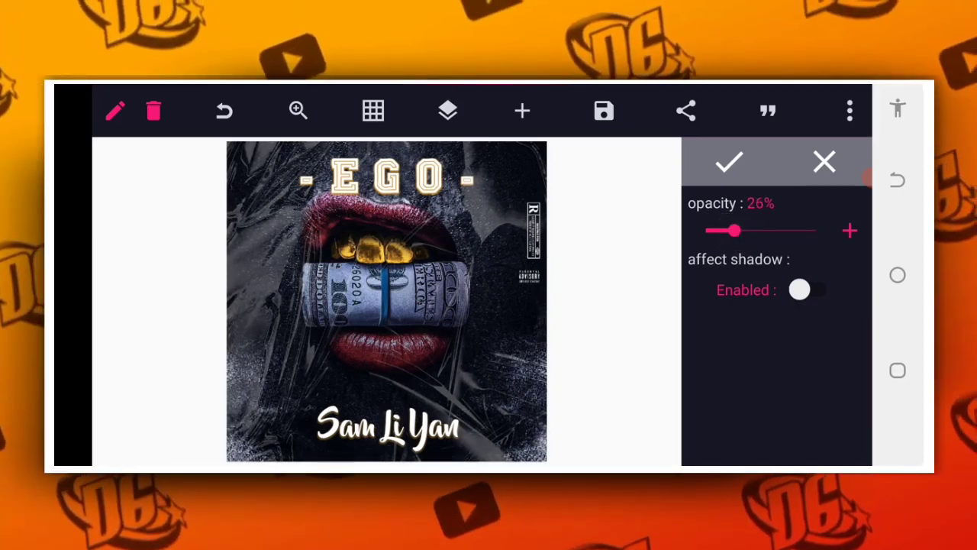
# Save the cover to the gallery as an image at ultra size in PNG format
pyautogui.click(447, 111)
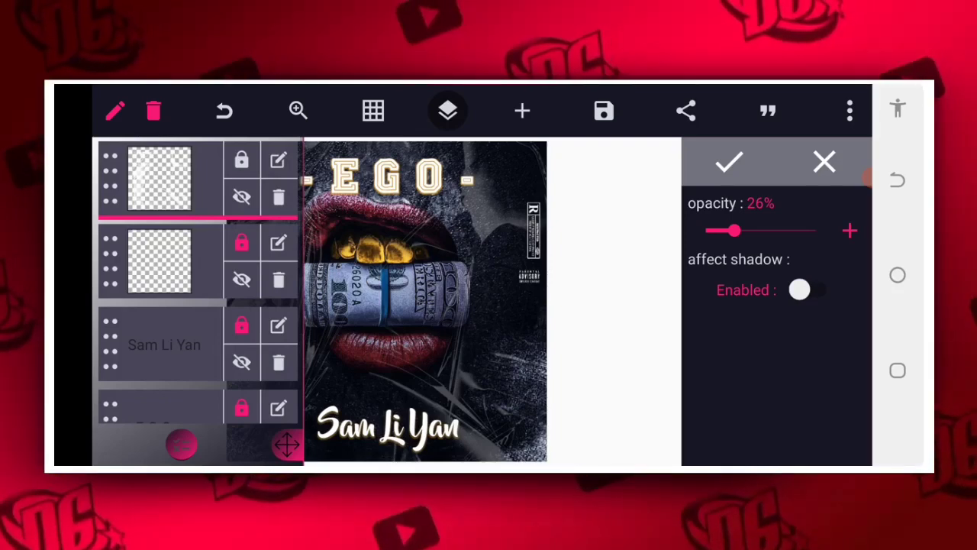
pyautogui.click(603, 111)
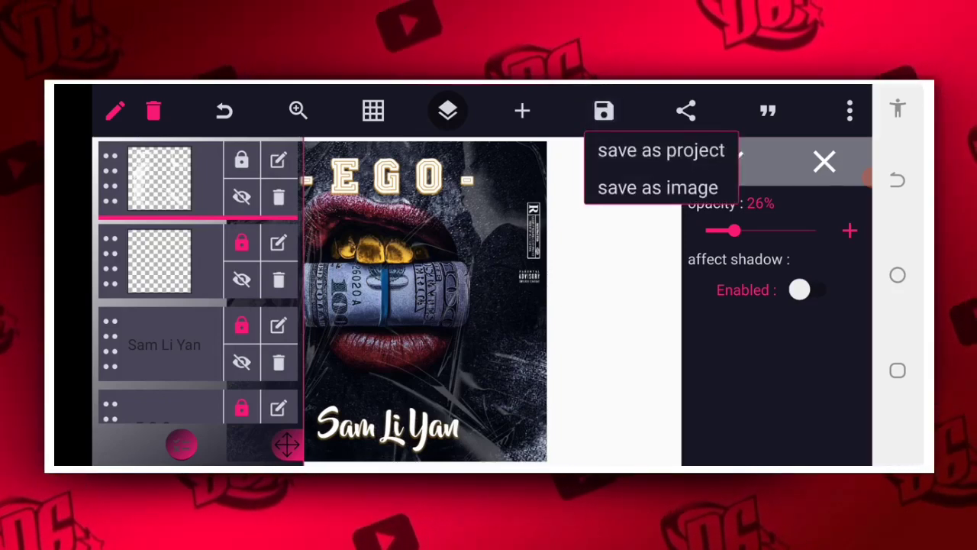
pyautogui.click(658, 187)
pyautogui.click(380, 364)
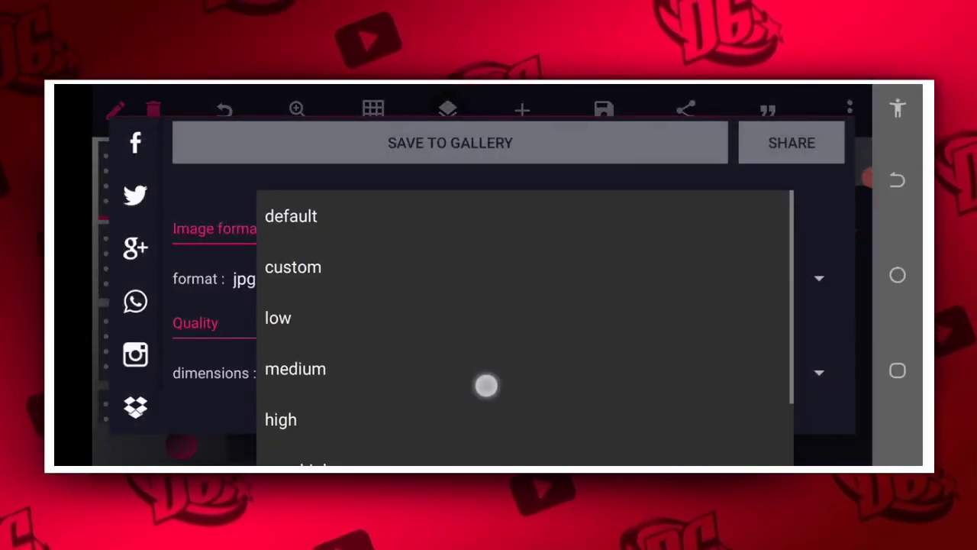
pyautogui.moveTo(484, 386); pyautogui.dragTo(530, 171)
pyautogui.click(506, 436)
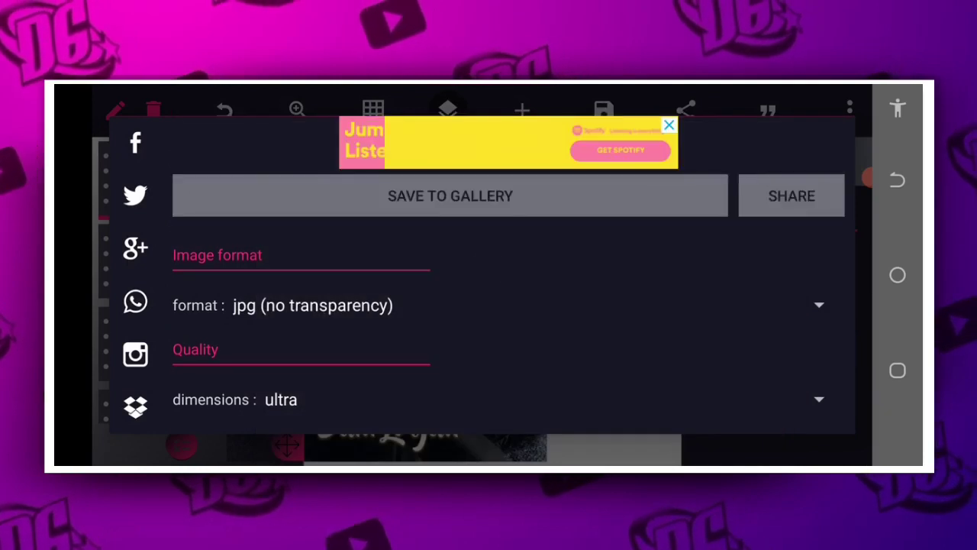
pyautogui.click(481, 302)
pyautogui.click(490, 367)
pyautogui.click(530, 192)
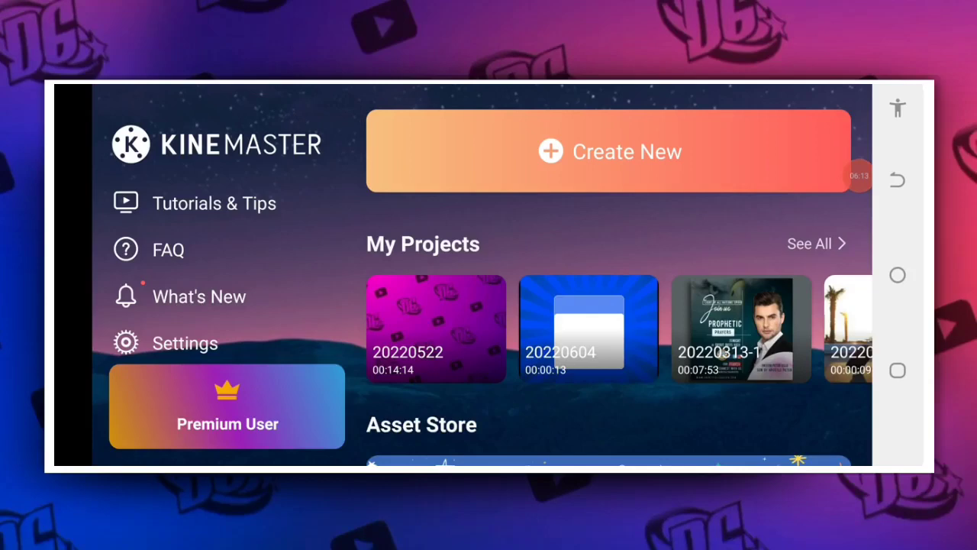
# Create a new 16:9 project and add the EGO cover image from Pictures
pyautogui.click(608, 151)
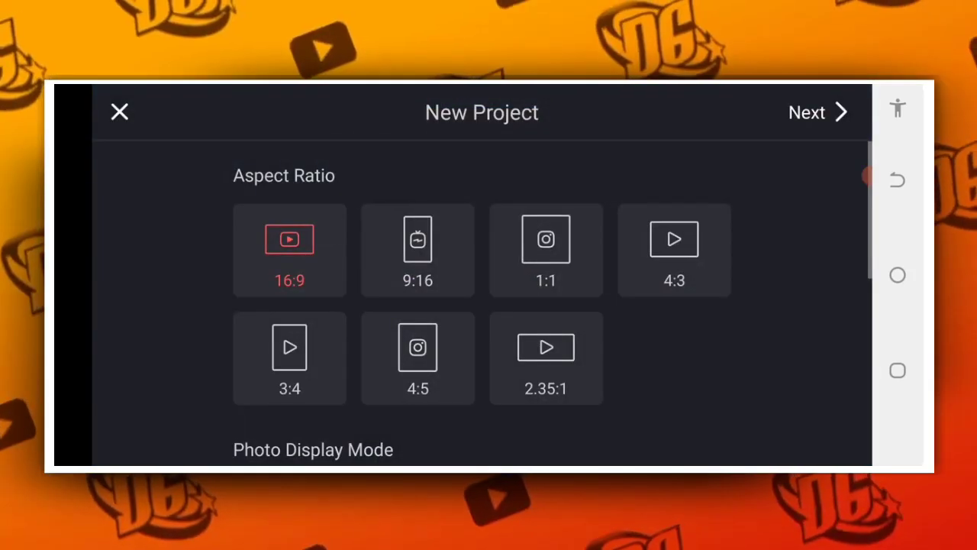
pyautogui.moveTo(323, 249); pyautogui.dragTo(305, 228)
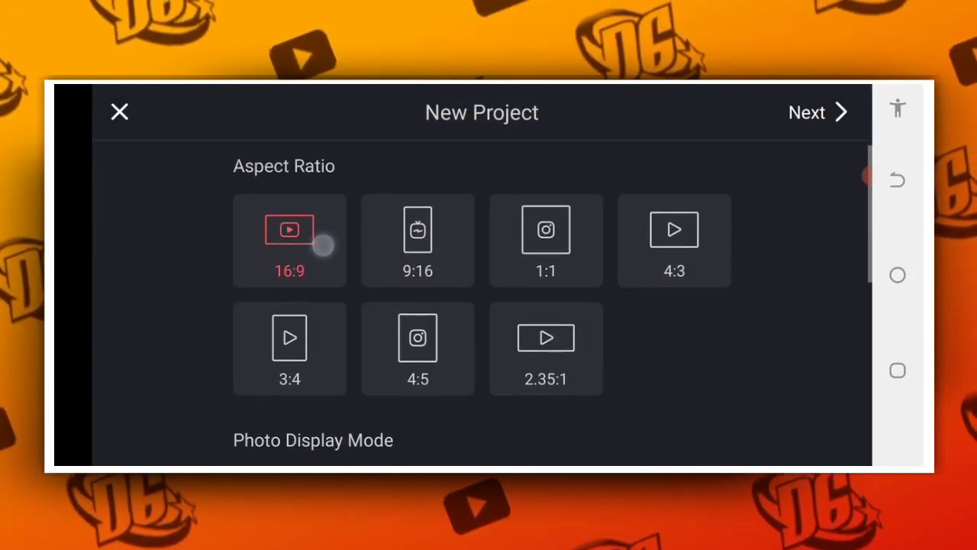
pyautogui.click(290, 233)
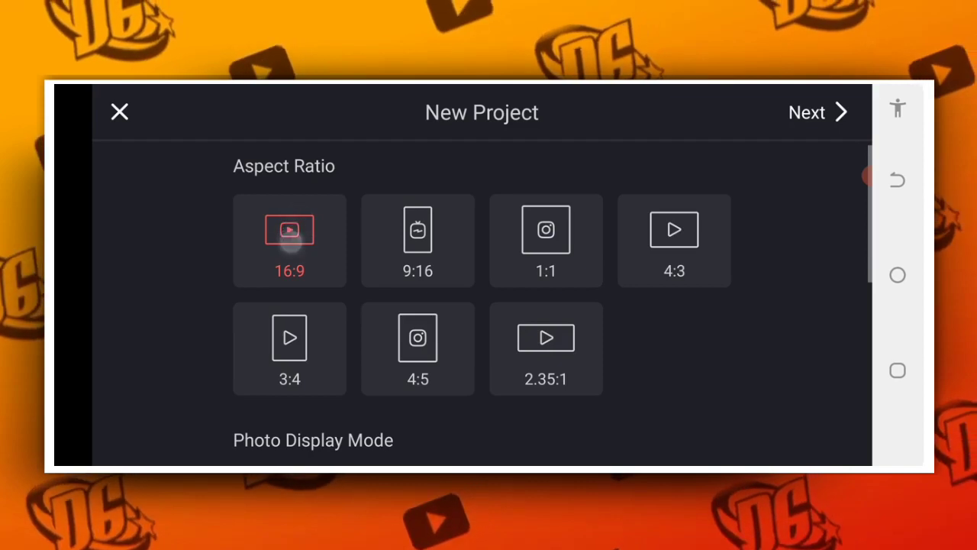
pyautogui.click(809, 113)
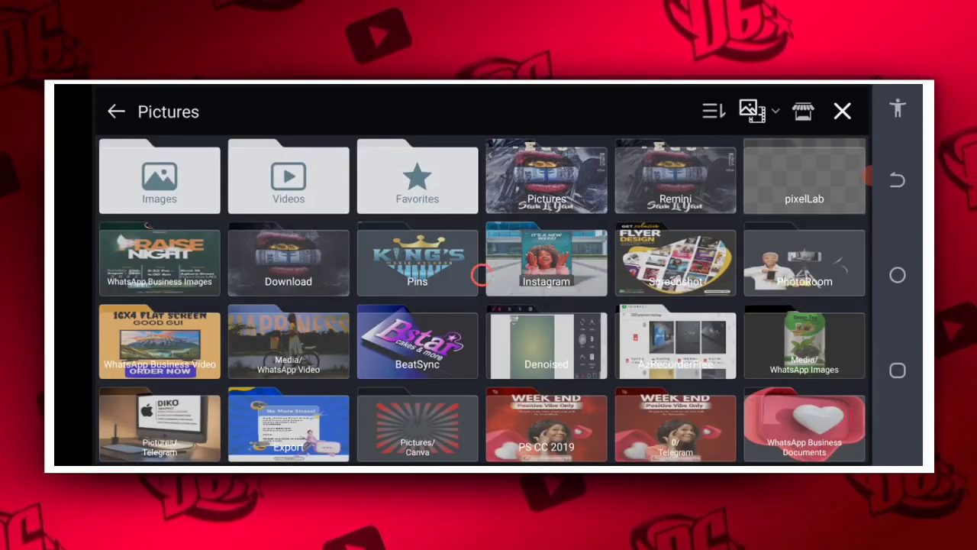
pyautogui.click(546, 176)
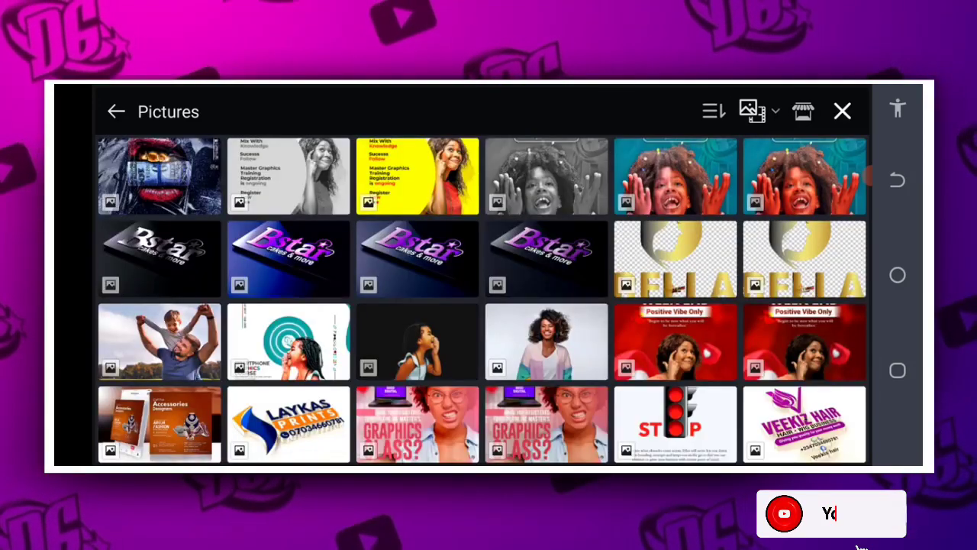
pyautogui.click(172, 168)
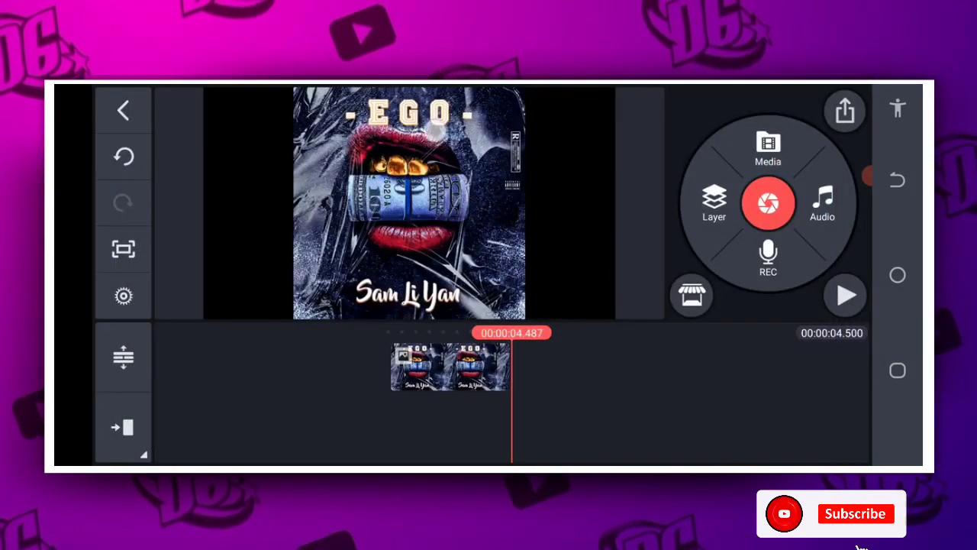
# Stretch the cover clip to about 11.7 seconds and return the playhead to the start
pyautogui.click(485, 374)
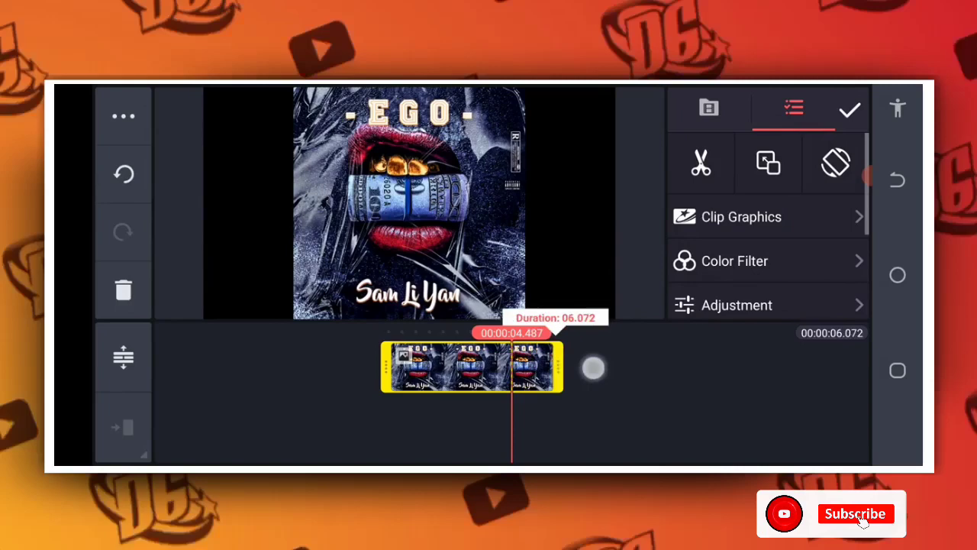
pyautogui.moveTo(510, 367); pyautogui.dragTo(817, 388)
pyautogui.moveTo(576, 410)
pyautogui.mouseDown()
pyautogui.moveTo(733, 386)
pyautogui.moveTo(543, 412)
pyautogui.moveTo(826, 395)
pyautogui.mouseUp()
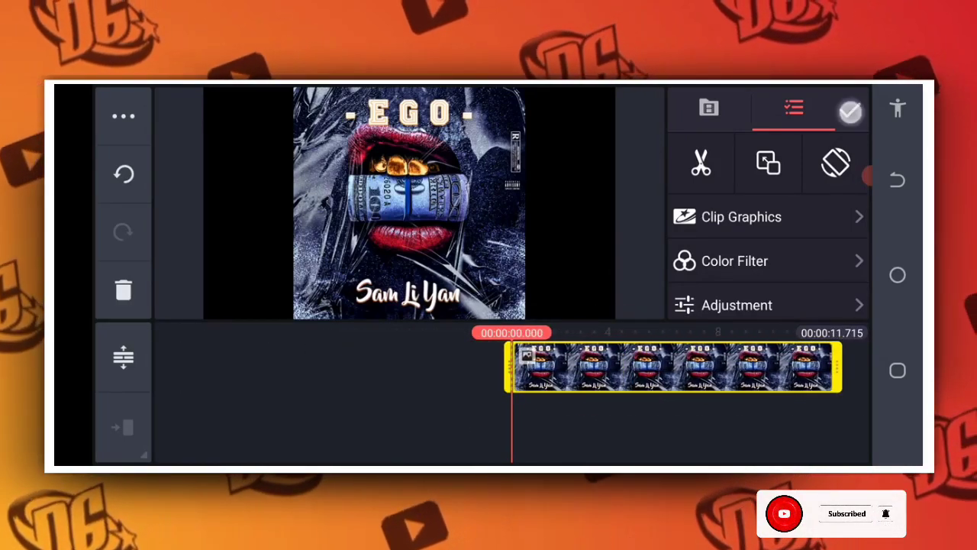
# Reselect the cover clip and bring up its Clip Graphics templates
pyautogui.click(849, 112)
pyautogui.click(722, 365)
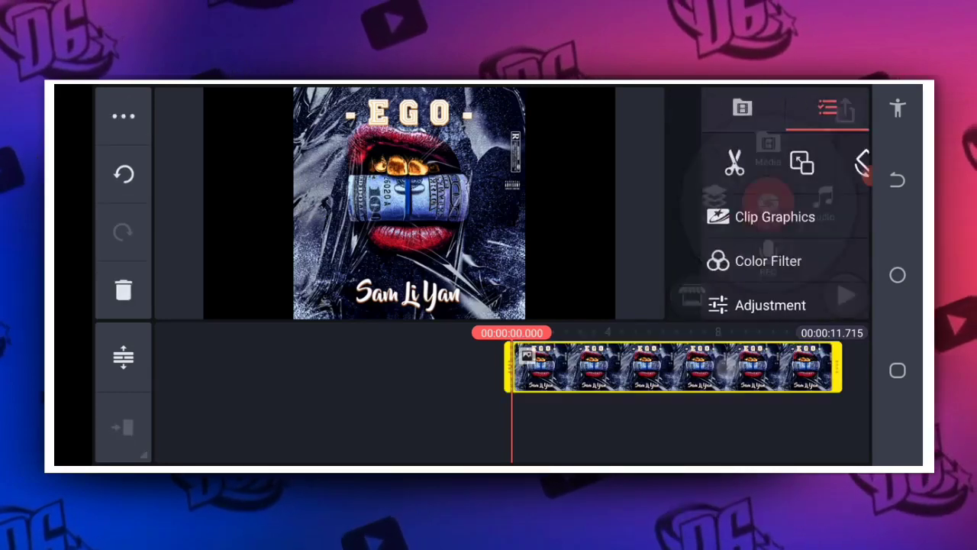
pyautogui.click(709, 438)
pyautogui.click(739, 364)
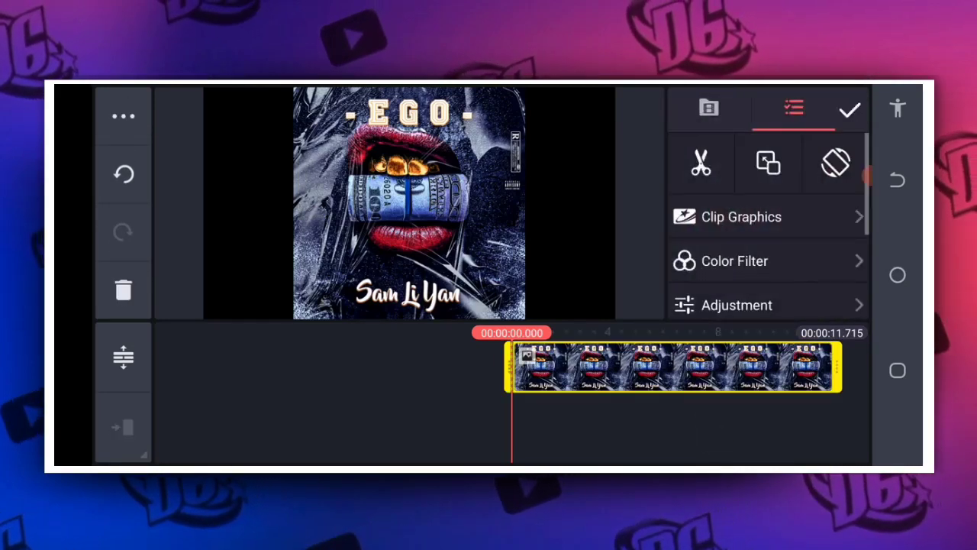
pyautogui.click(763, 217)
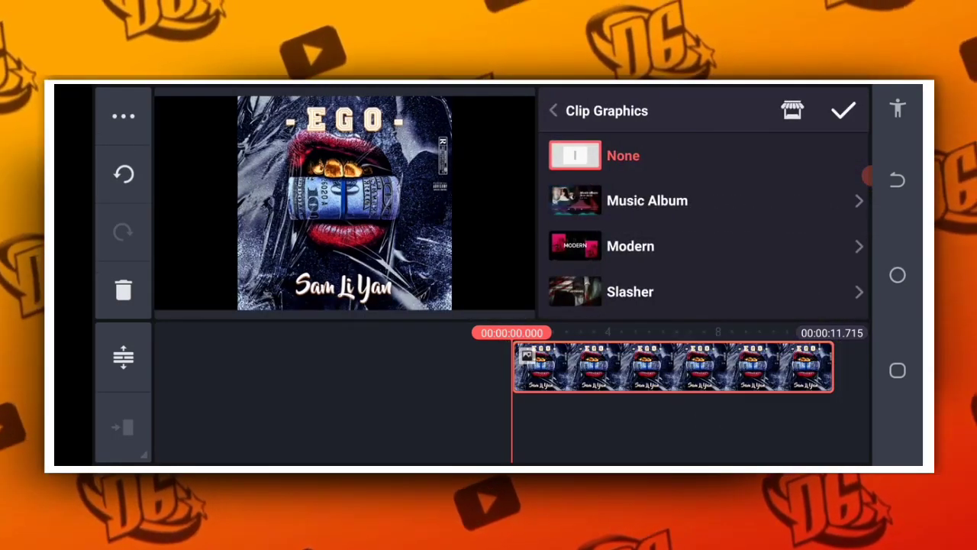
# Scroll the Clip Graphics list past Streaming and open the asset store's Animation templates
pyautogui.moveTo(763, 257)
pyautogui.mouseDown()
pyautogui.moveTo(790, 186)
pyautogui.moveTo(780, 196)
pyautogui.mouseUp()
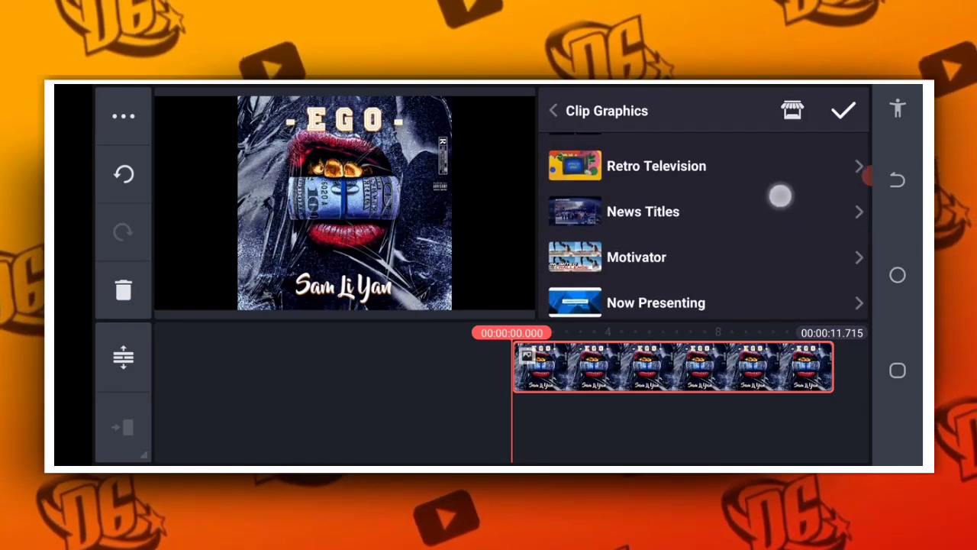
pyautogui.moveTo(767, 281)
pyautogui.mouseDown()
pyautogui.moveTo(765, 225)
pyautogui.moveTo(759, 243)
pyautogui.mouseUp()
pyautogui.moveTo(763, 306); pyautogui.dragTo(764, 199)
pyautogui.moveTo(774, 246); pyautogui.dragTo(774, 203)
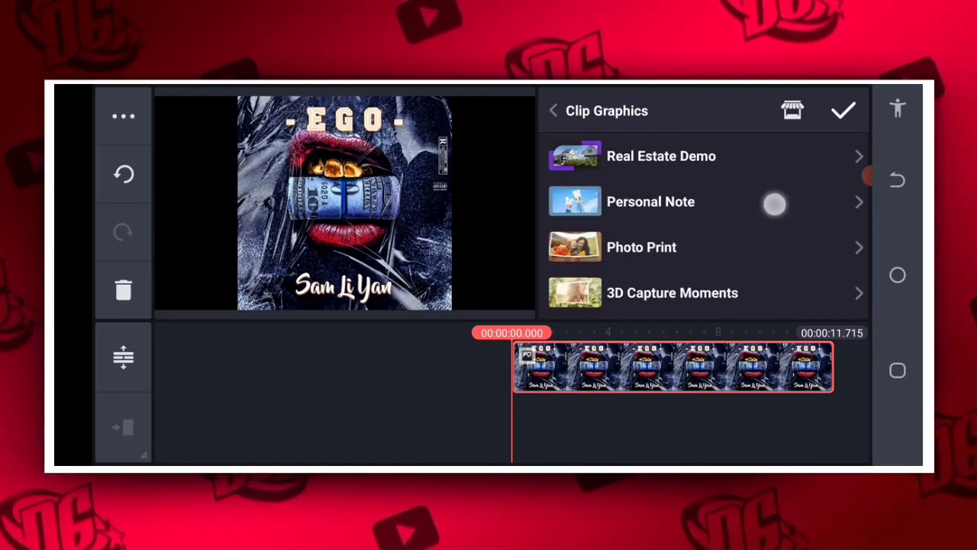
pyautogui.moveTo(771, 306); pyautogui.dragTo(772, 218)
pyautogui.moveTo(759, 272); pyautogui.dragTo(786, 192)
pyautogui.moveTo(779, 298); pyautogui.dragTo(770, 191)
pyautogui.moveTo(746, 297); pyautogui.dragTo(786, 183)
pyautogui.moveTo(791, 277); pyautogui.dragTo(793, 171)
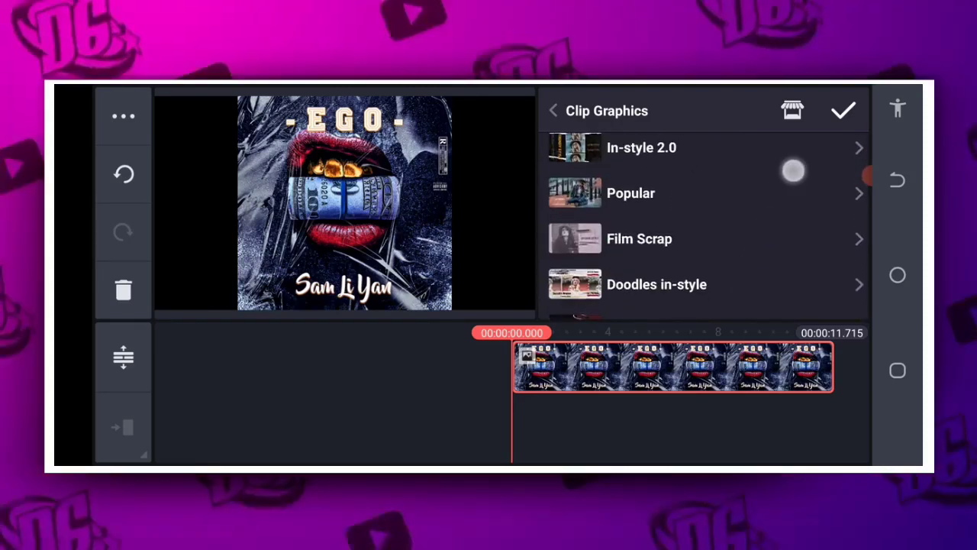
pyautogui.moveTo(745, 300); pyautogui.dragTo(789, 168)
pyautogui.moveTo(766, 220); pyautogui.dragTo(790, 171)
pyautogui.moveTo(753, 264); pyautogui.dragTo(788, 172)
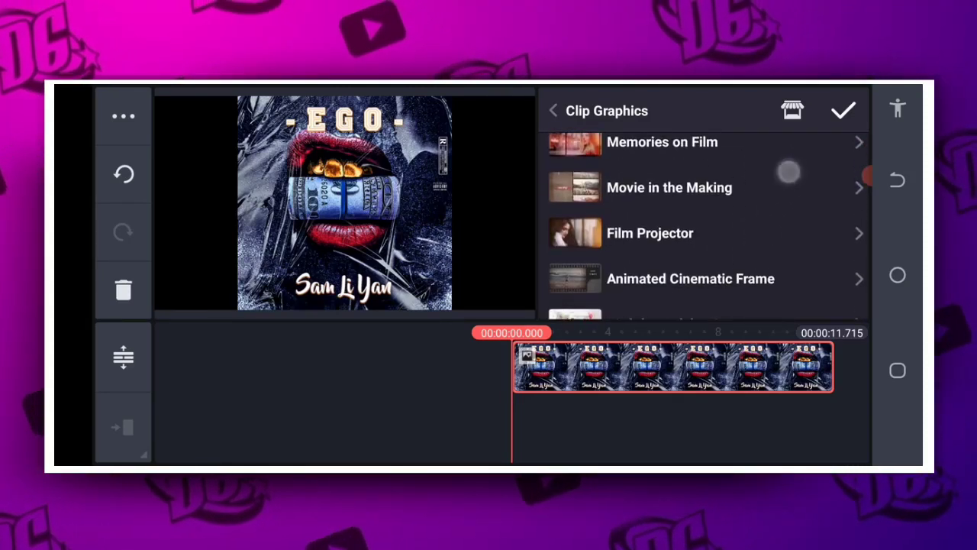
pyautogui.moveTo(771, 282)
pyautogui.mouseDown()
pyautogui.moveTo(781, 185)
pyautogui.moveTo(761, 231)
pyautogui.mouseUp()
pyautogui.moveTo(749, 279); pyautogui.dragTo(795, 153)
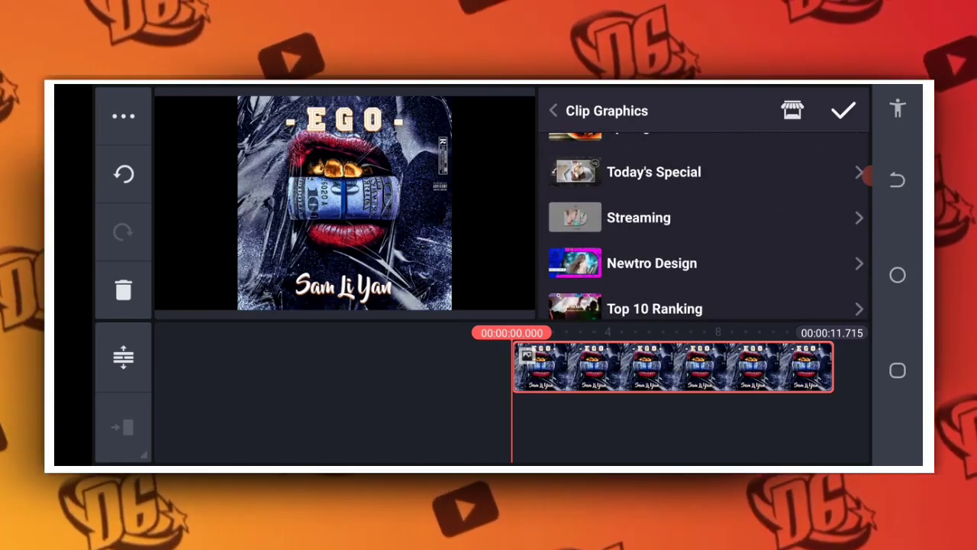
pyautogui.moveTo(647, 230)
pyautogui.mouseDown()
pyautogui.moveTo(853, 216)
pyautogui.moveTo(740, 211)
pyautogui.moveTo(815, 209)
pyautogui.mouseUp()
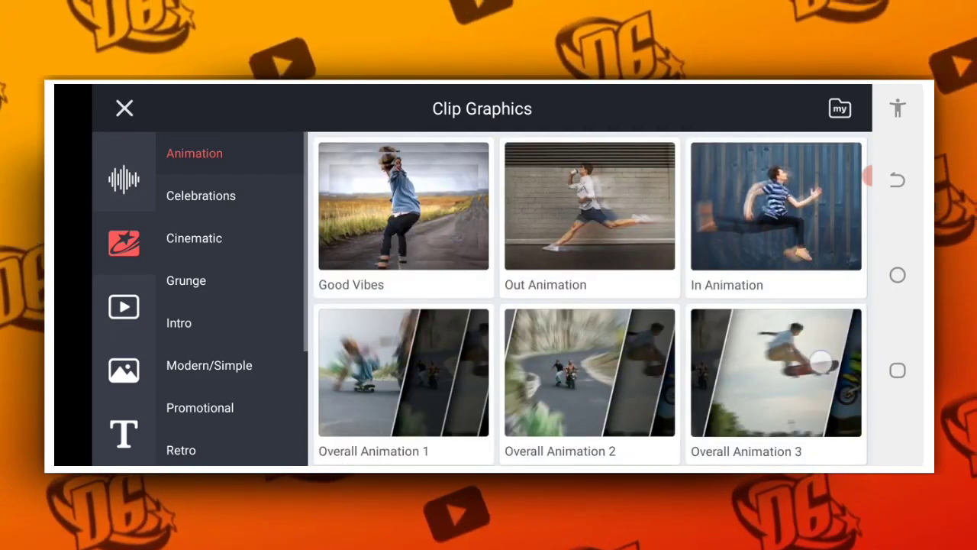
# Browse the Animation listings and another category in the clip graphics store
pyautogui.scroll(-3, 821, 362)
pyautogui.scroll(3, 589, 305)
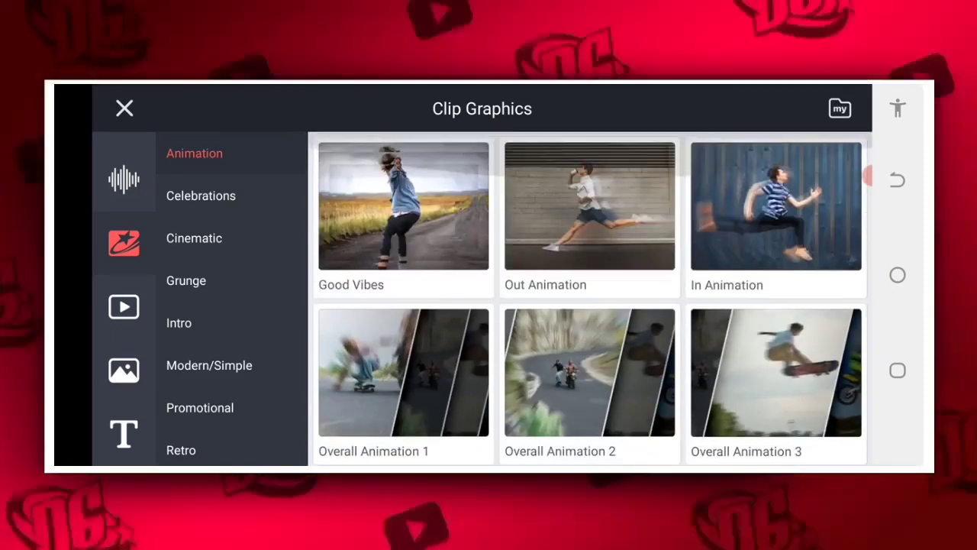
pyautogui.scroll(-3, 590, 297)
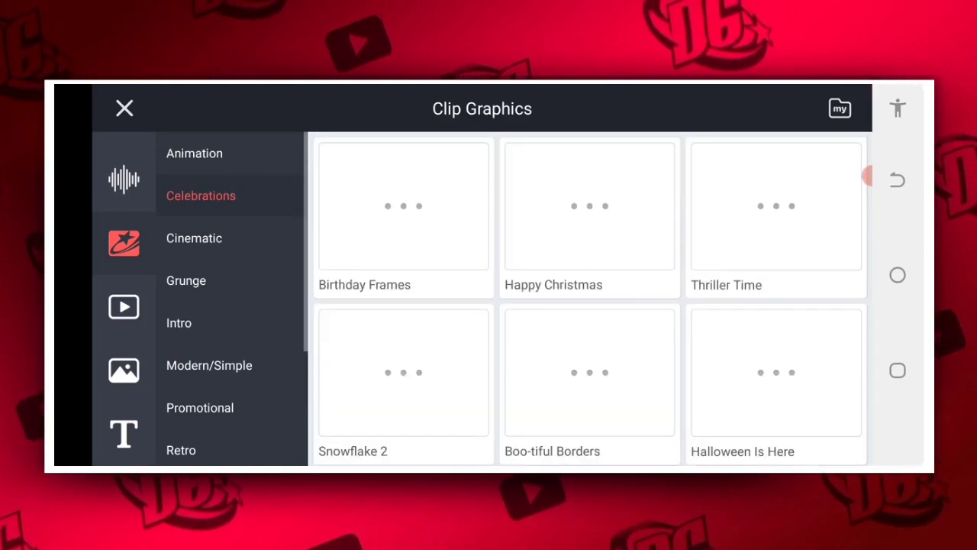
pyautogui.scroll(-1, 835, 251)
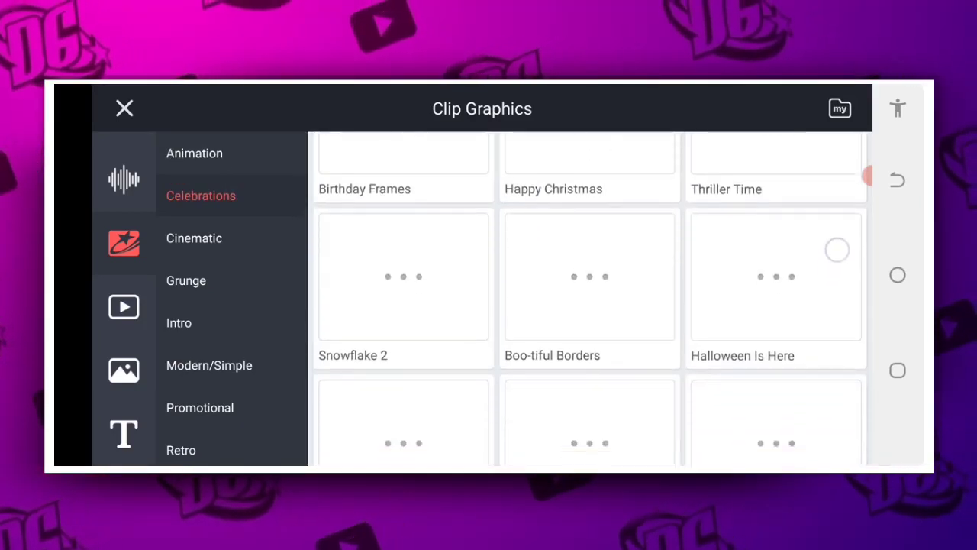
pyautogui.scroll(-2, 792, 344)
pyautogui.scroll(-3, 792, 344)
pyautogui.scroll(-2, 589, 298)
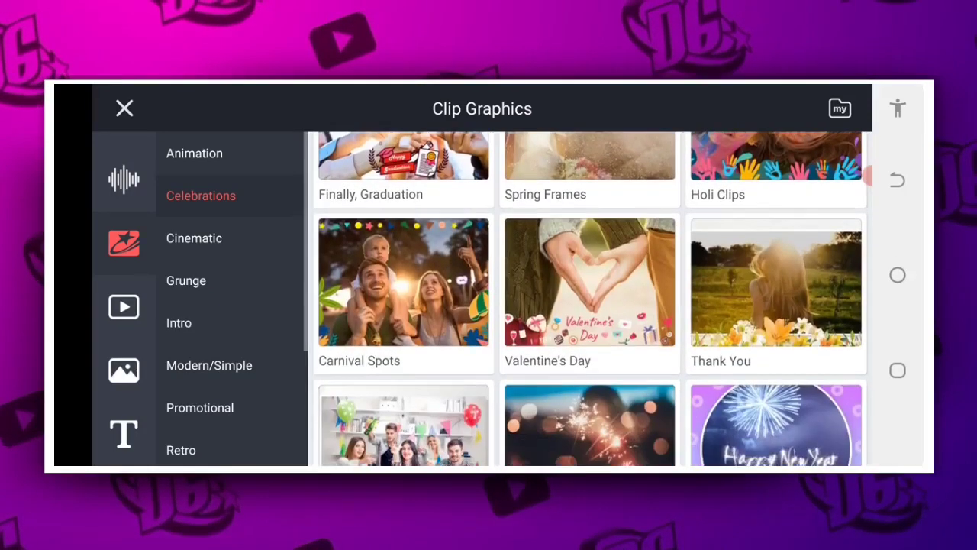
pyautogui.scroll(-1, 590, 297)
pyautogui.scroll(-2, 589, 297)
pyautogui.scroll(-1, 590, 298)
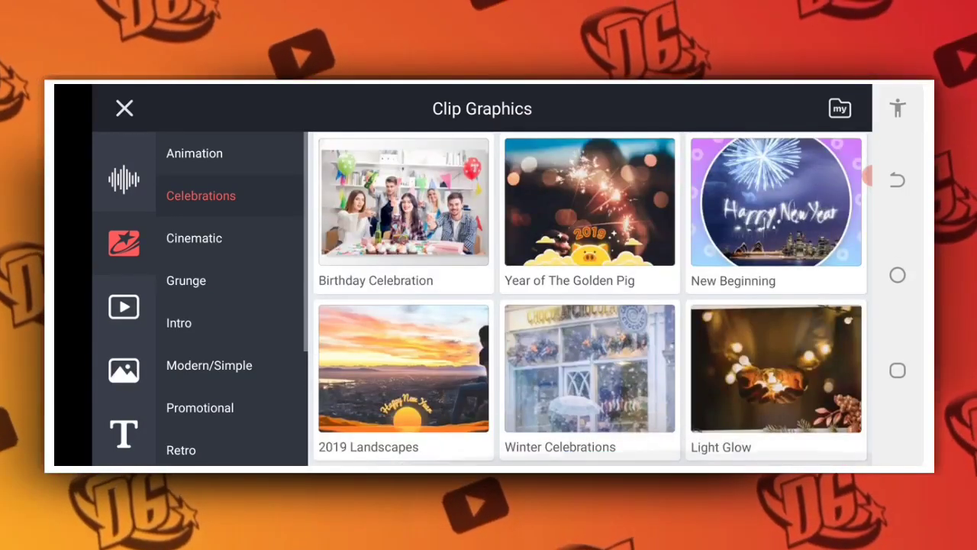
pyautogui.click(210, 260)
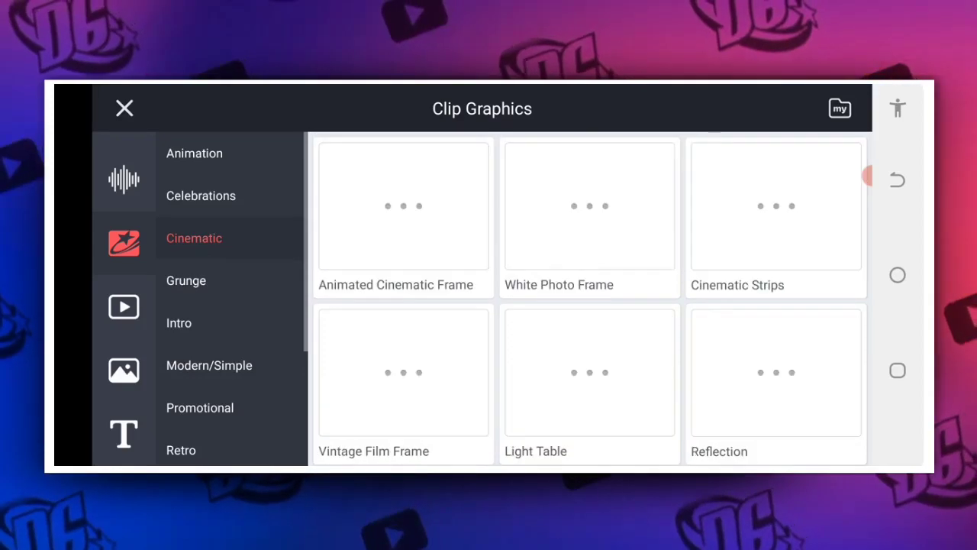
pyautogui.scroll(-2, 800, 254)
pyautogui.scroll(-2, 800, 253)
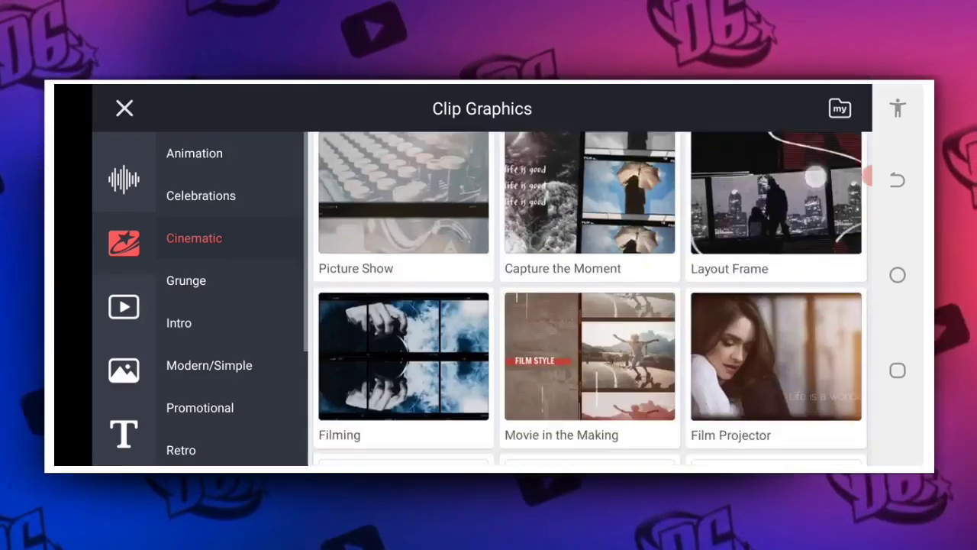
pyautogui.scroll(-2, 800, 254)
pyautogui.scroll(-1, 800, 253)
pyautogui.scroll(-1, 801, 254)
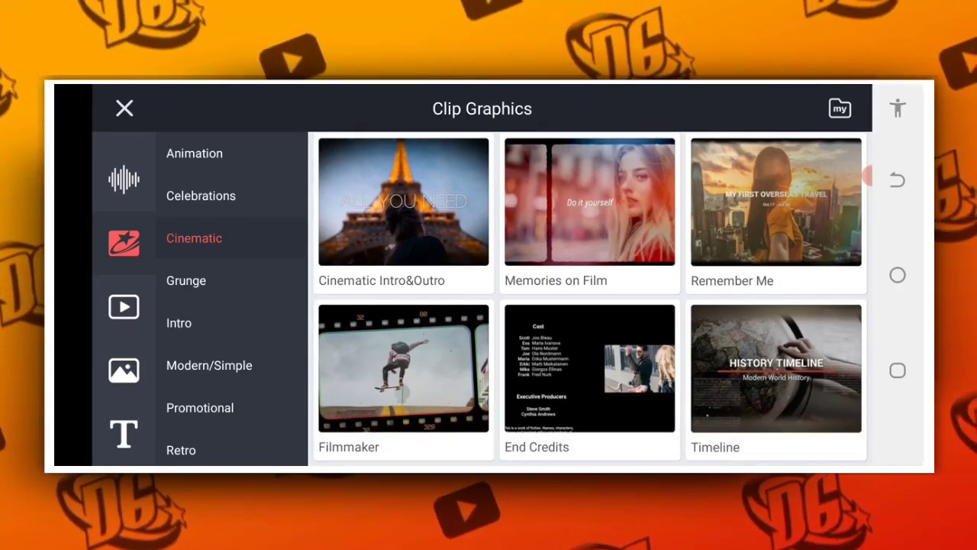
# Find Promotional > Streaming, confirm it's installed, and back out of its details
pyautogui.click(215, 325)
pyautogui.click(209, 365)
pyautogui.click(200, 407)
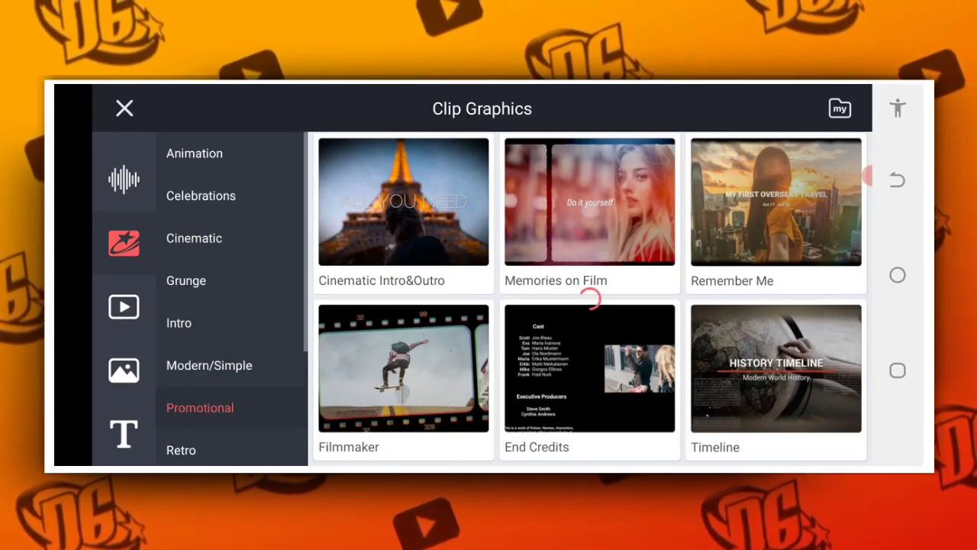
pyautogui.moveTo(200, 408); pyautogui.dragTo(175, 257)
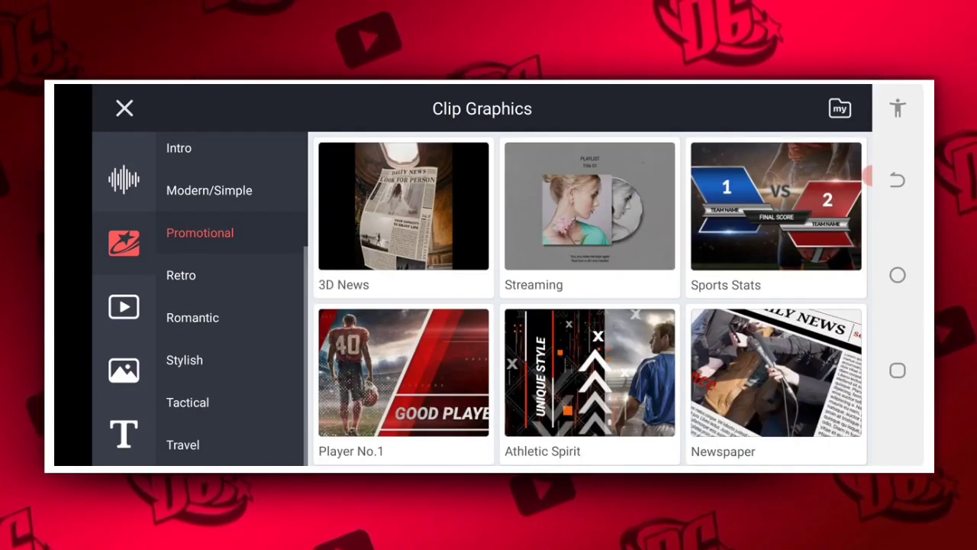
pyautogui.click(403, 206)
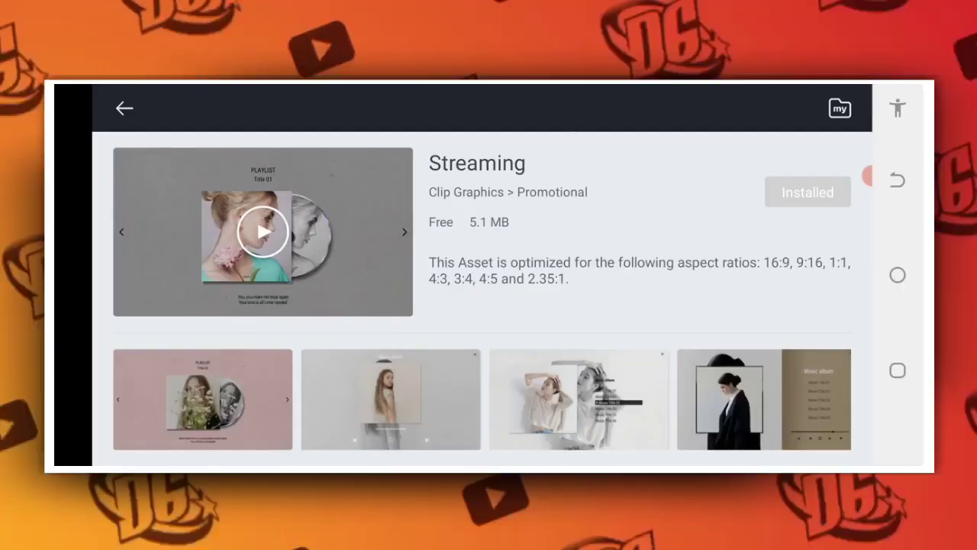
pyautogui.click(817, 188)
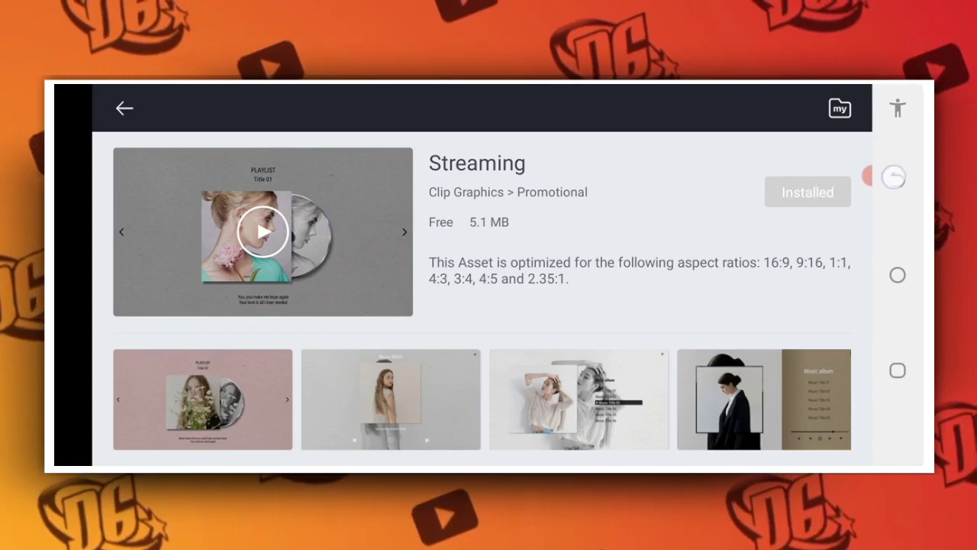
pyautogui.click(868, 176)
# Return to the editor and apply Streaming template 07 to the cover clip
pyautogui.click(868, 176)
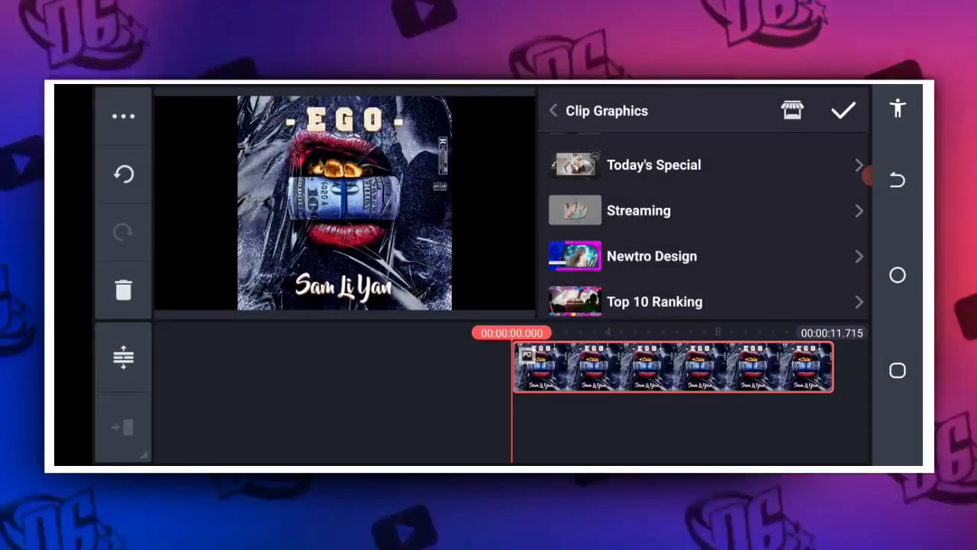
pyautogui.click(639, 211)
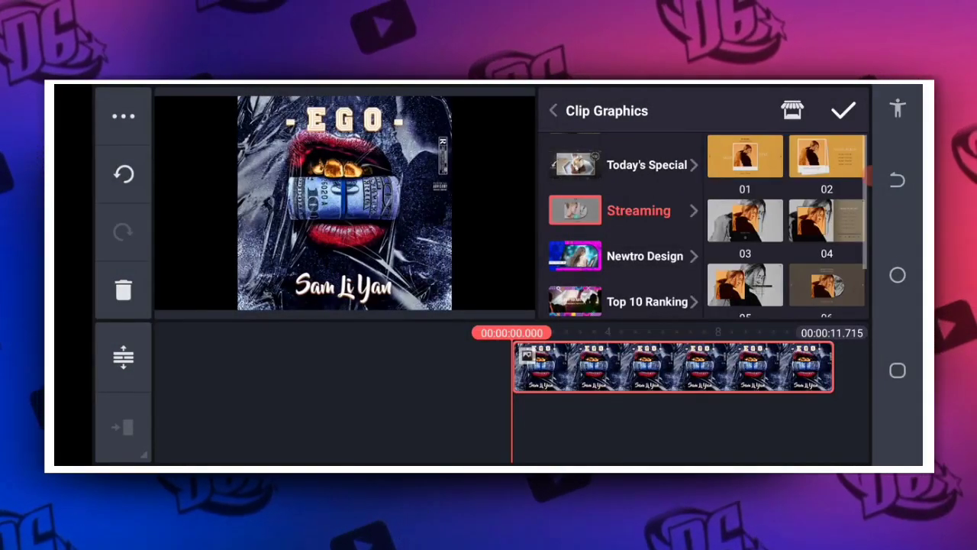
pyautogui.moveTo(846, 243); pyautogui.dragTo(861, 160)
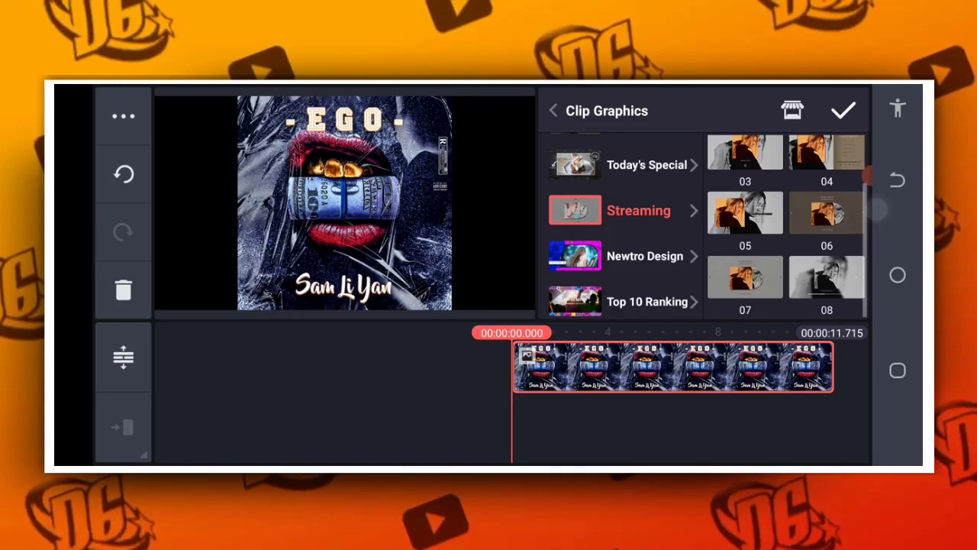
pyautogui.click(745, 281)
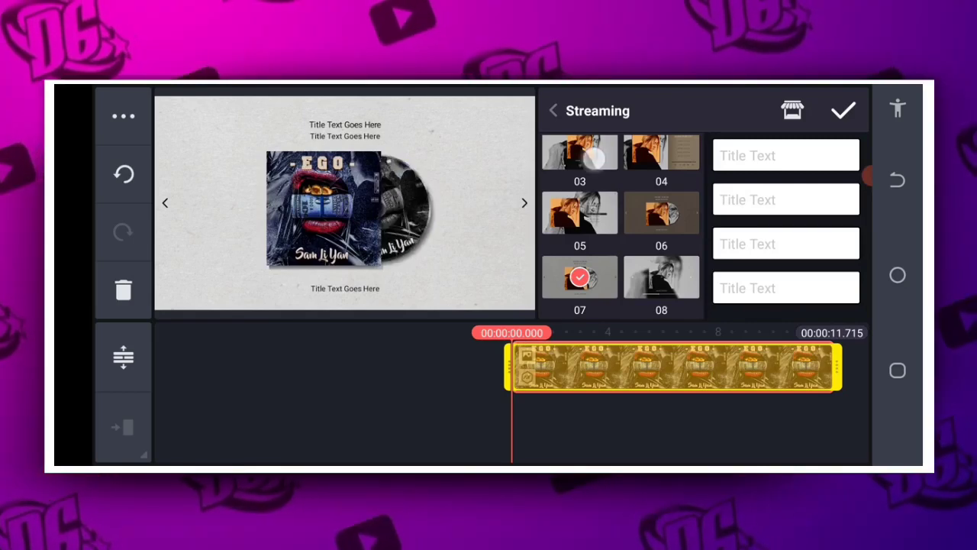
# Preview Streaming templates 03, 04, 05 and 08 on the cover clip
pyautogui.click(594, 157)
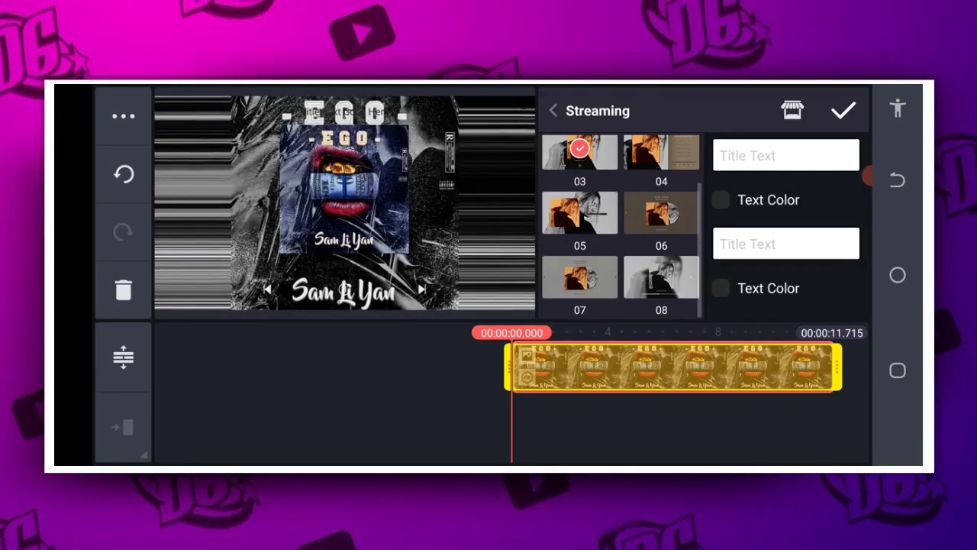
pyautogui.click(668, 156)
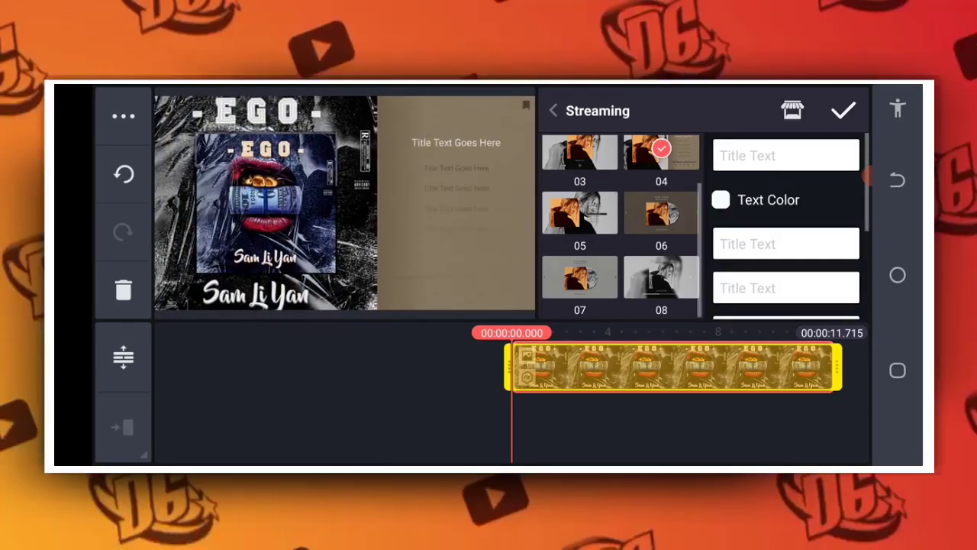
pyautogui.click(579, 213)
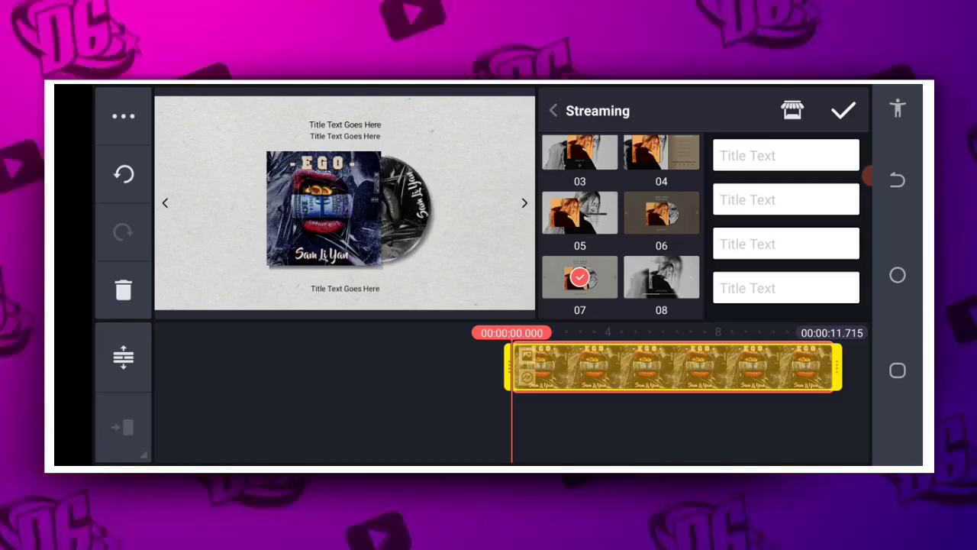
pyautogui.click(661, 277)
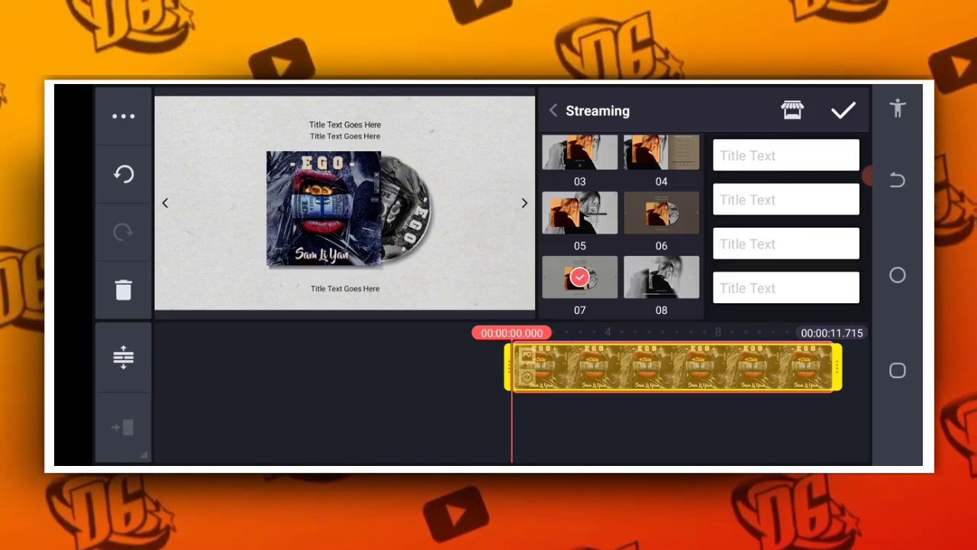
pyautogui.moveTo(811, 224); pyautogui.dragTo(832, 143)
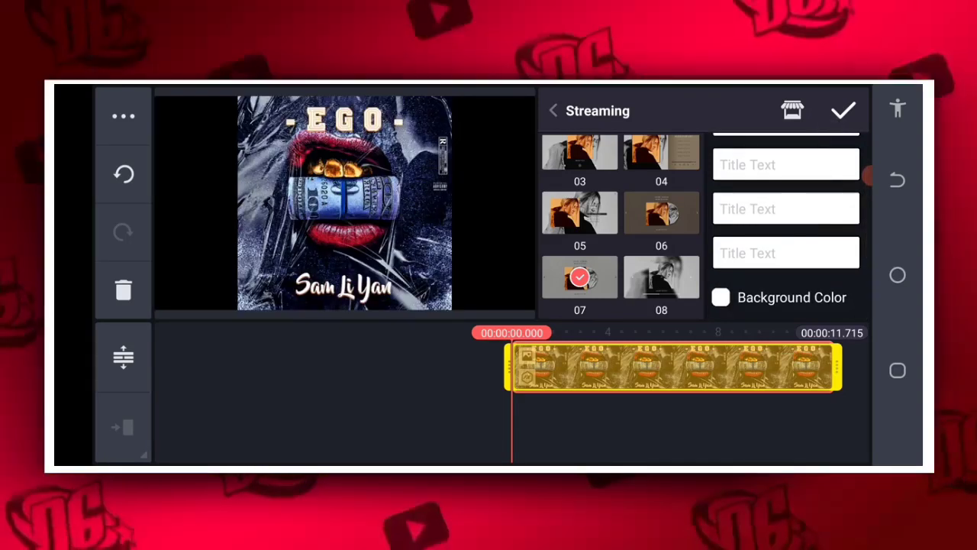
pyautogui.moveTo(812, 262); pyautogui.dragTo(817, 139)
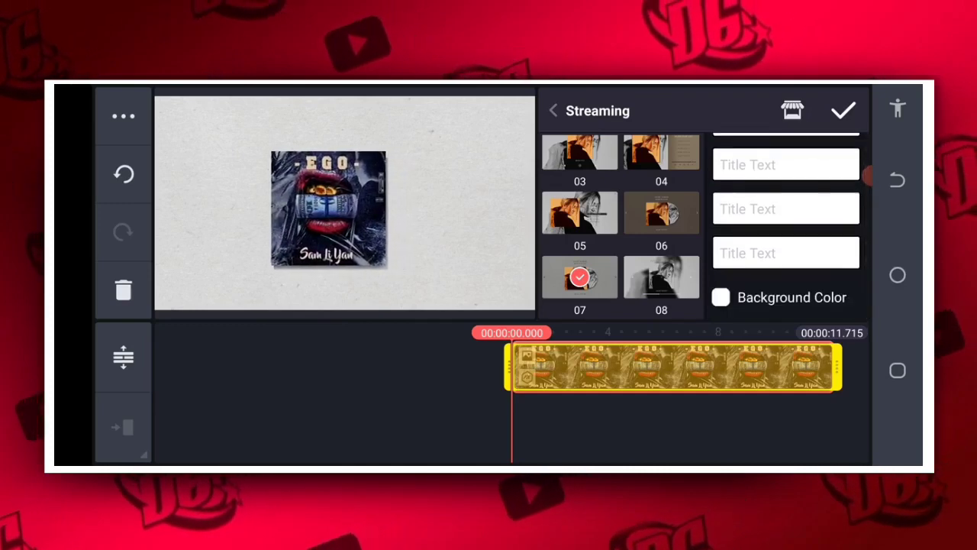
pyautogui.click(721, 297)
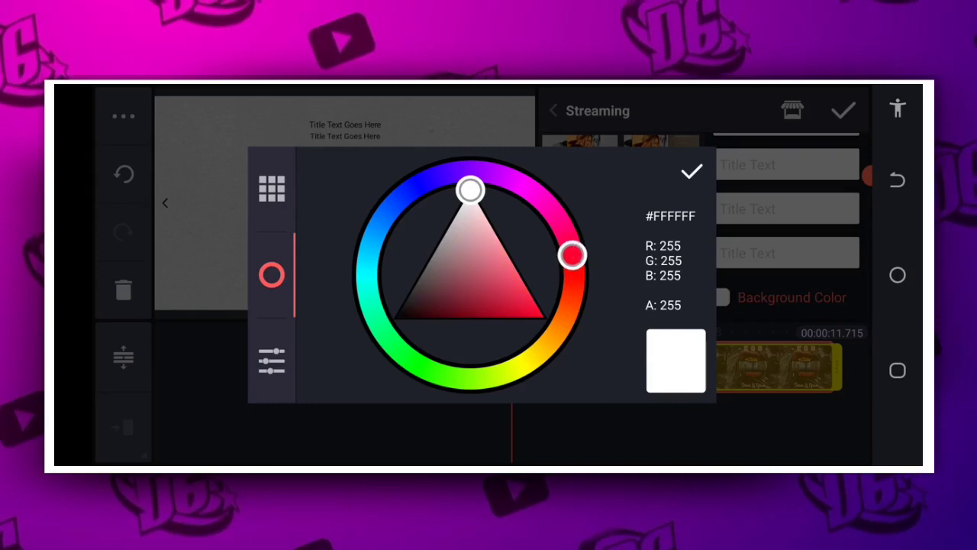
pyautogui.moveTo(438, 223)
pyautogui.mouseDown()
pyautogui.moveTo(432, 244)
pyautogui.moveTo(496, 332)
pyautogui.moveTo(500, 385)
pyautogui.mouseUp()
pyautogui.click(691, 172)
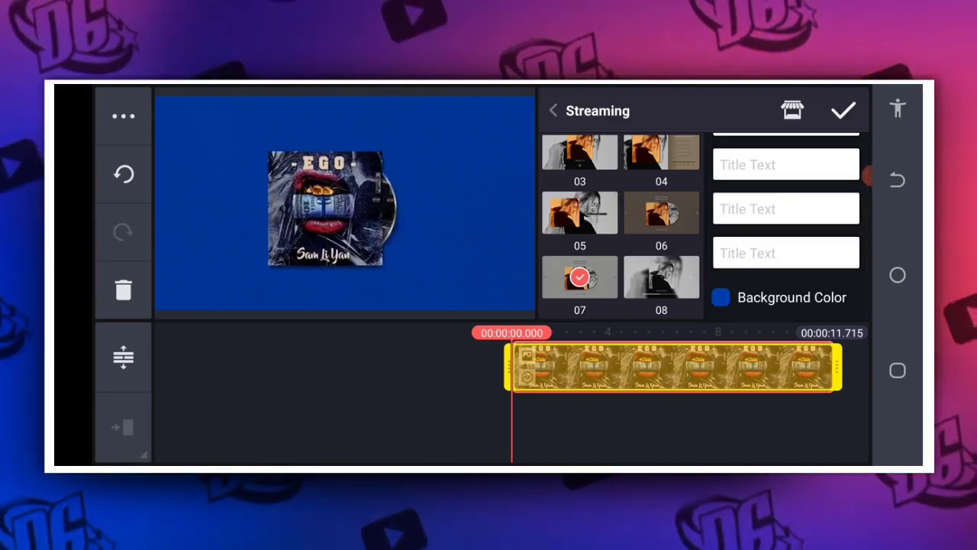
pyautogui.click(721, 297)
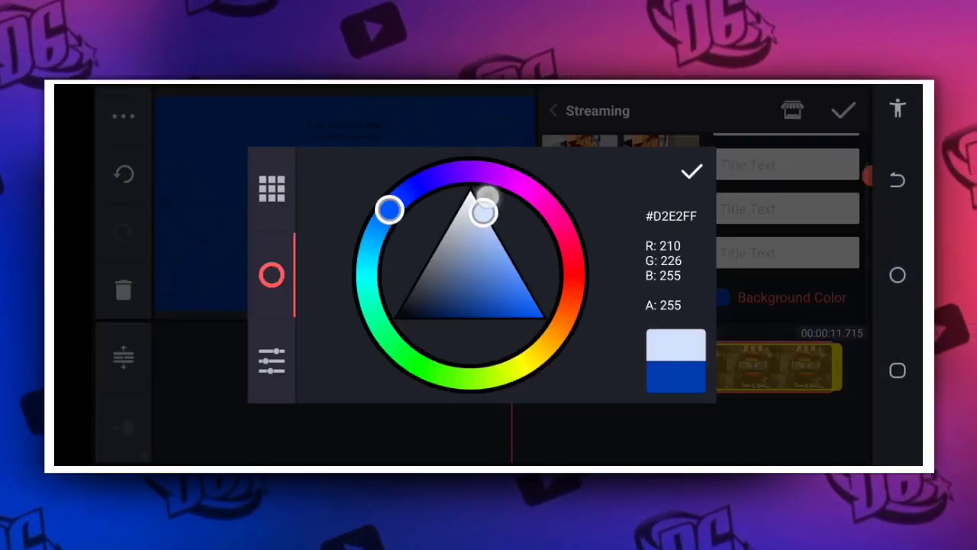
pyautogui.click(691, 171)
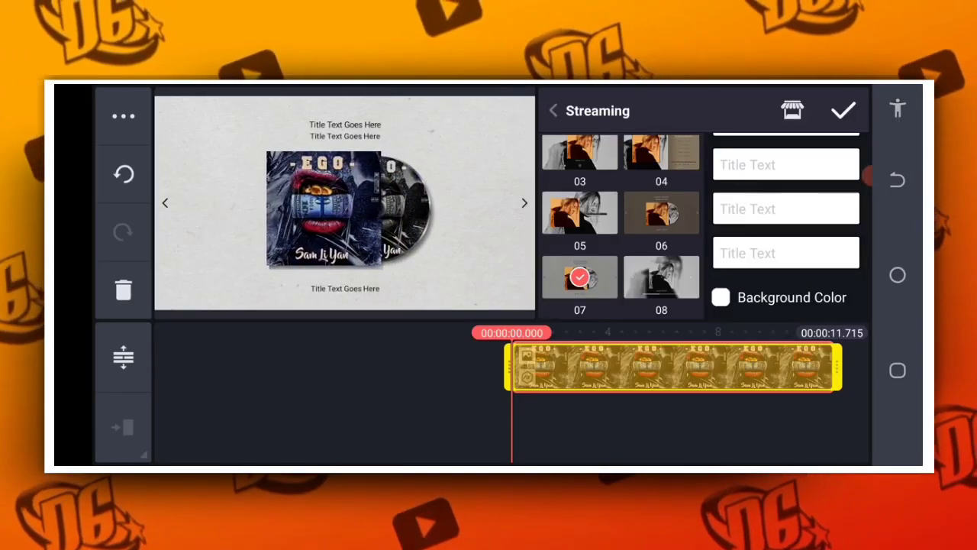
# Enter 'Kudi' as the first title line of the Streaming template
pyautogui.click(786, 164)
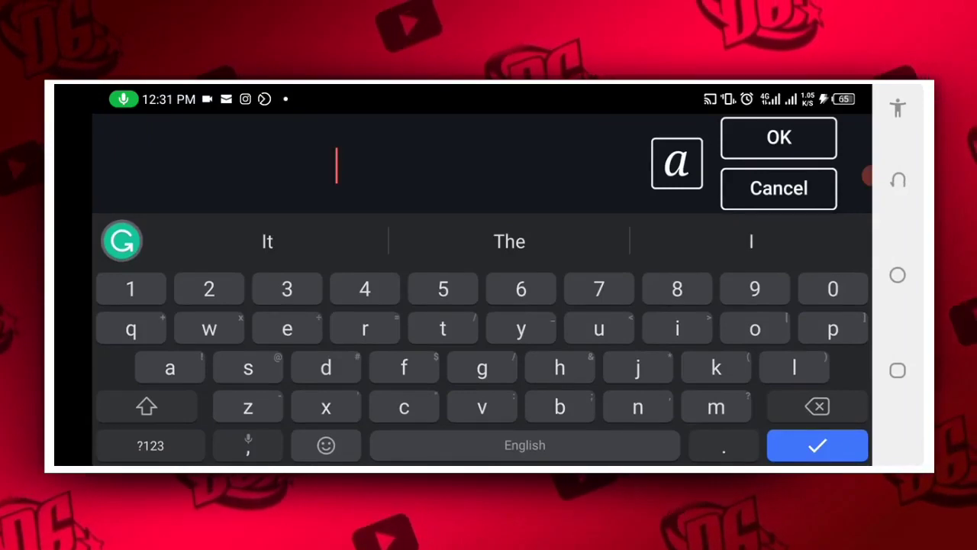
pyautogui.click(901, 183)
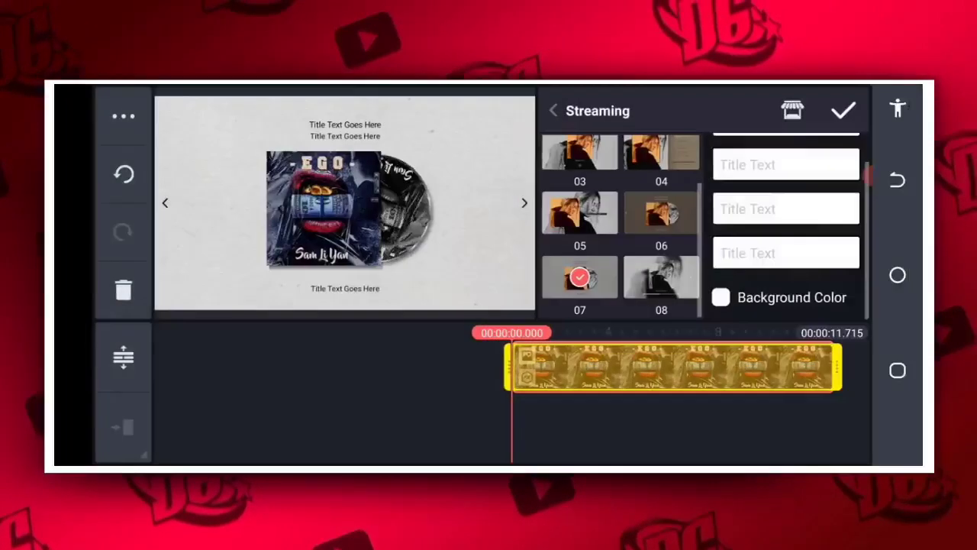
pyautogui.click(805, 157)
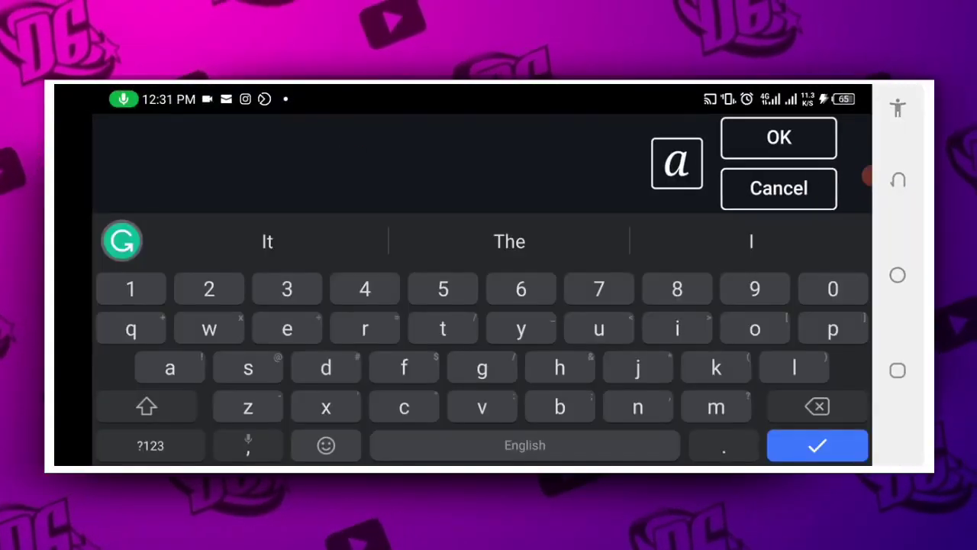
pyautogui.click(169, 410)
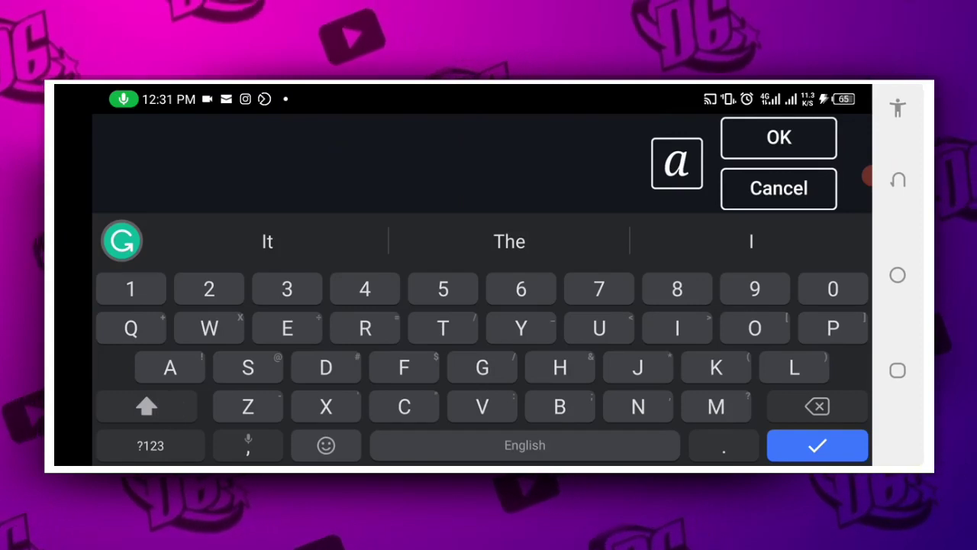
pyautogui.click(716, 368)
pyautogui.click(600, 328)
pyautogui.click(326, 368)
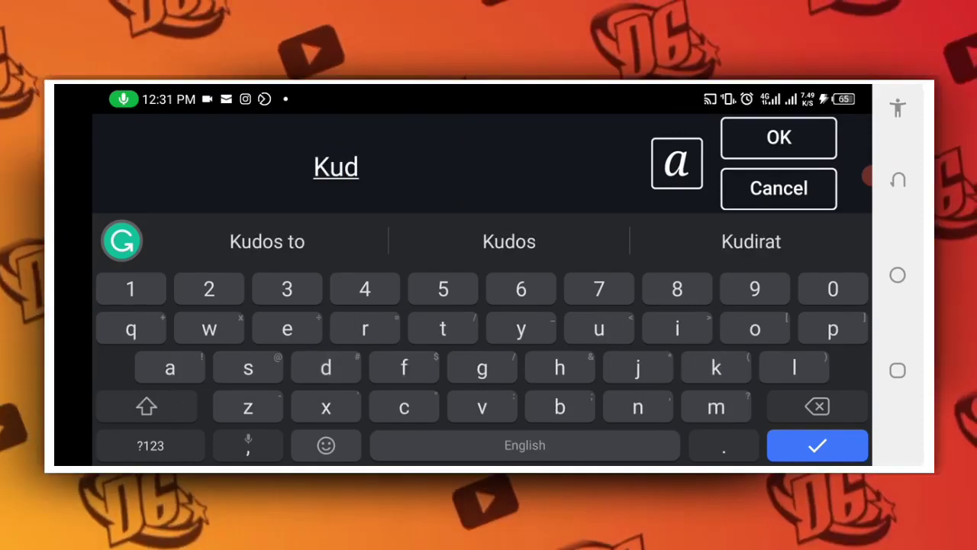
pyautogui.click(677, 328)
pyautogui.click(596, 445)
pyautogui.click(779, 138)
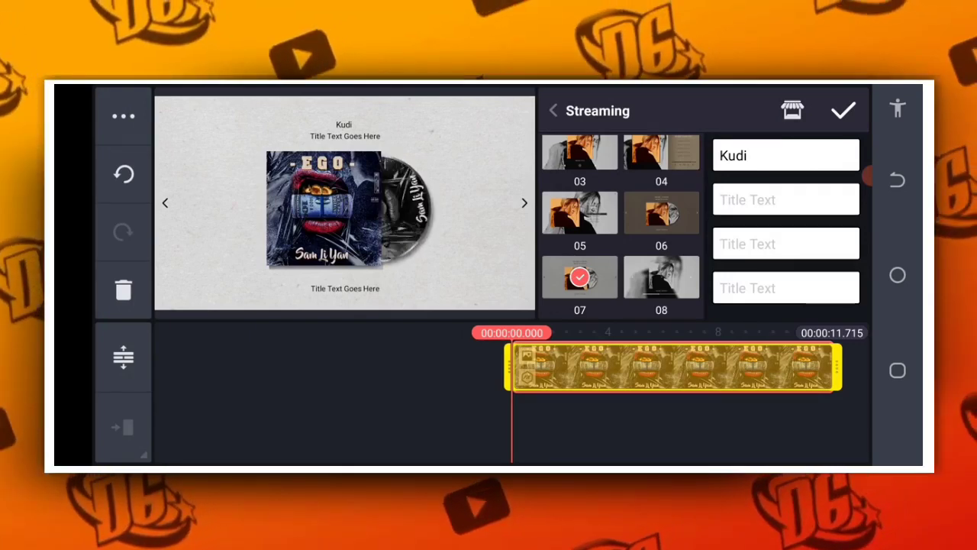
# Replace the first title line with 'My' and set the second line to 'Money'
pyautogui.click(785, 155)
pyautogui.press('BackSpace')
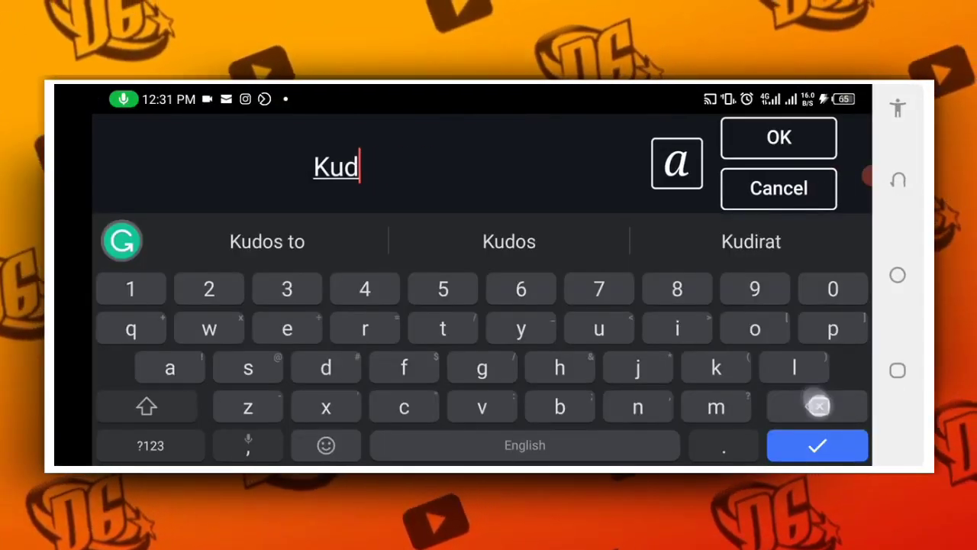
pyautogui.press('BackSpace')
pyautogui.press('BackSpace')
pyautogui.press('BackSpace')
pyautogui.click(147, 407)
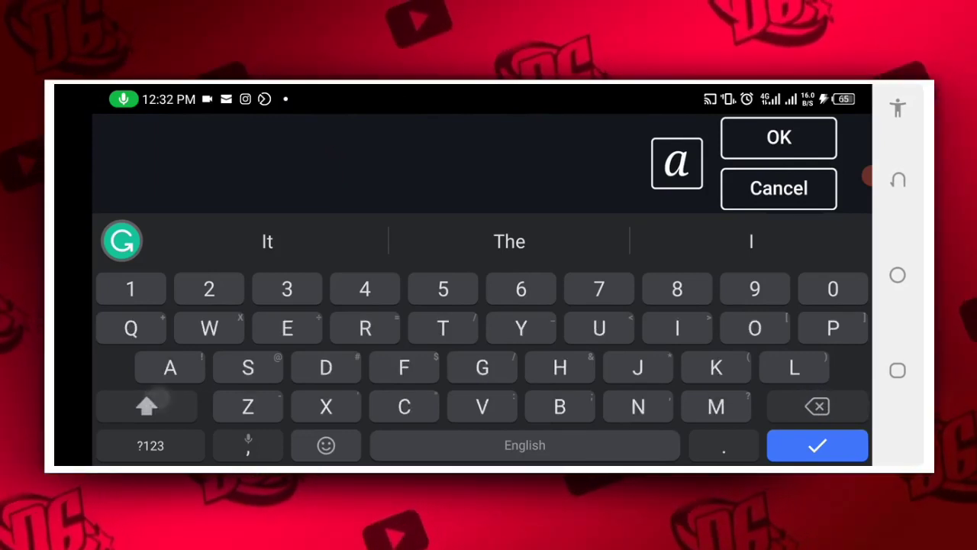
pyautogui.write('My')
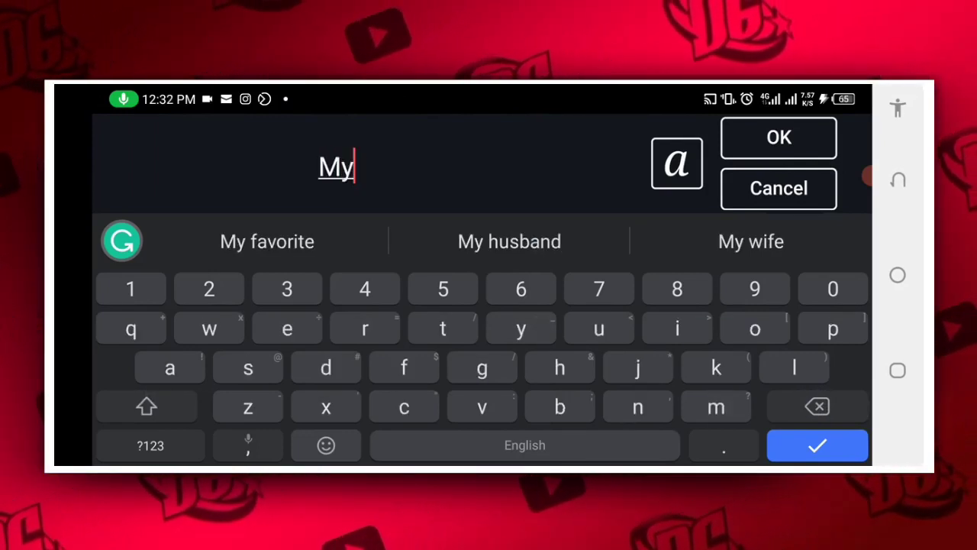
pyautogui.click(779, 137)
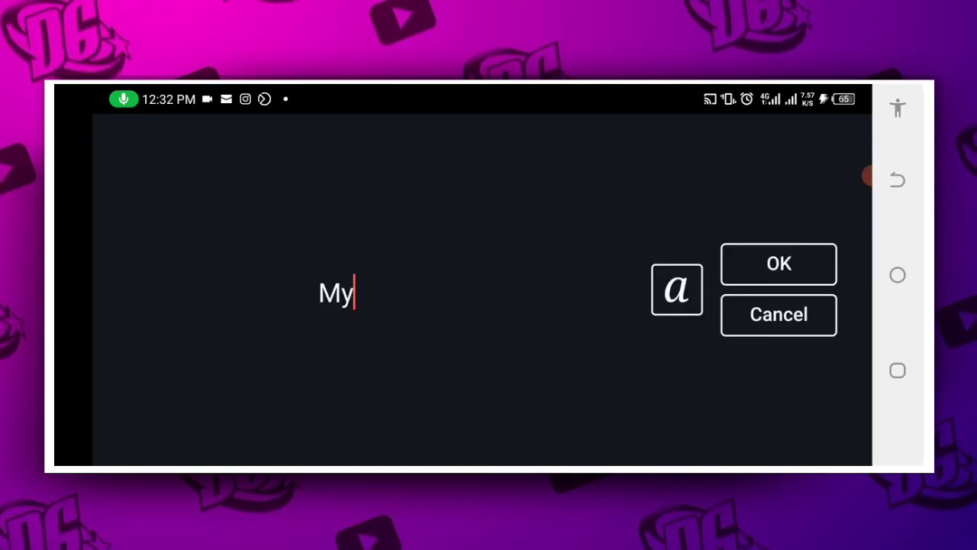
pyautogui.click(804, 200)
pyautogui.click(172, 406)
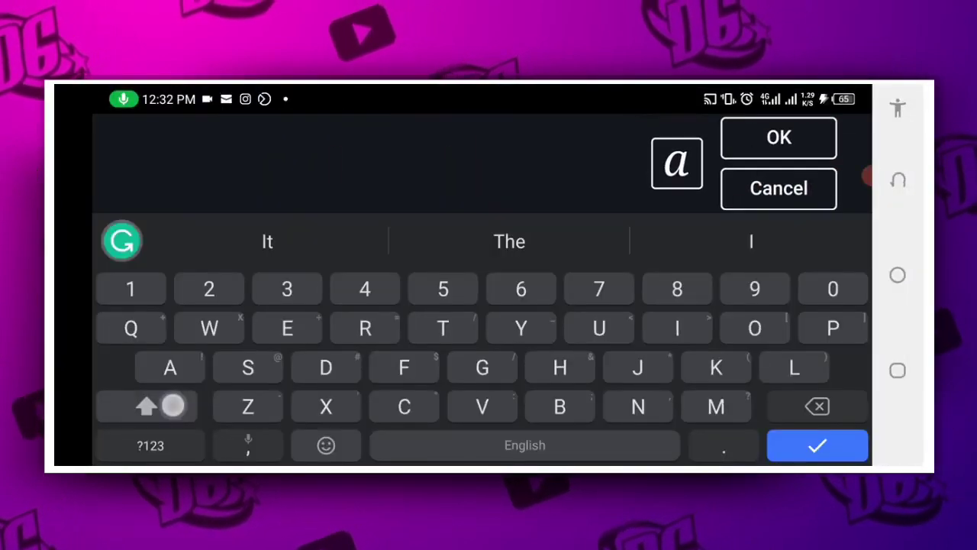
pyautogui.write('Mon')
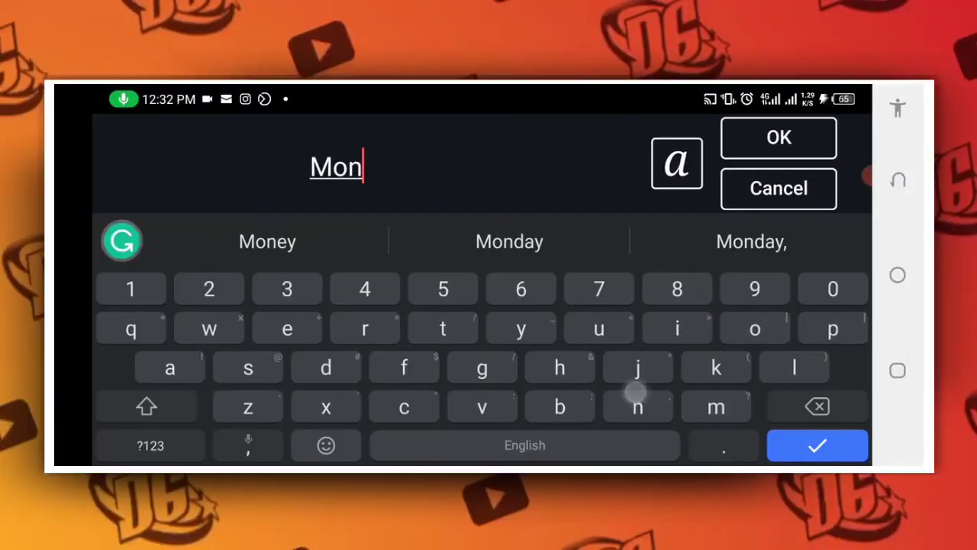
pyautogui.write('ey')
pyautogui.click(779, 137)
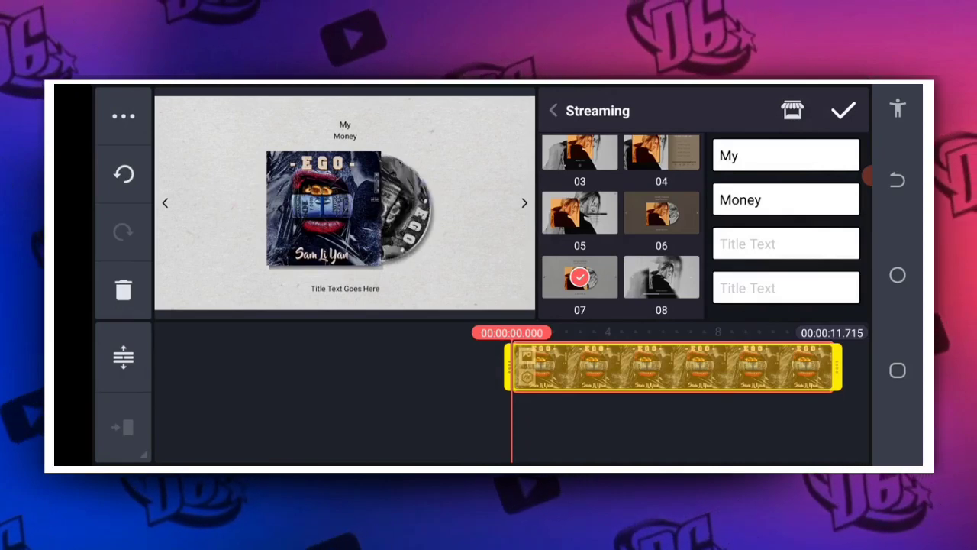
# Set the third and fourth title lines to 'Sam li yan' and 'ft diko'
pyautogui.click(794, 245)
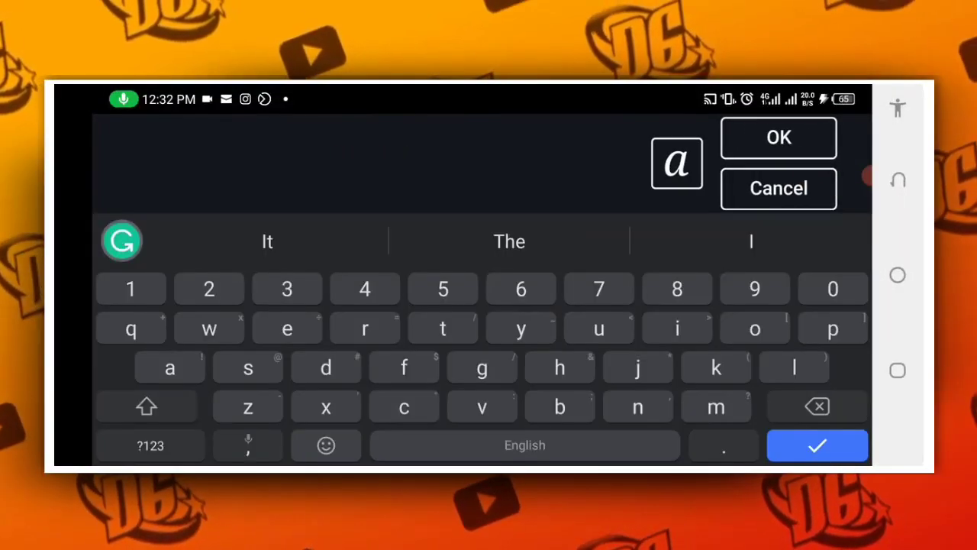
pyautogui.click(156, 407)
pyautogui.write('Sa')
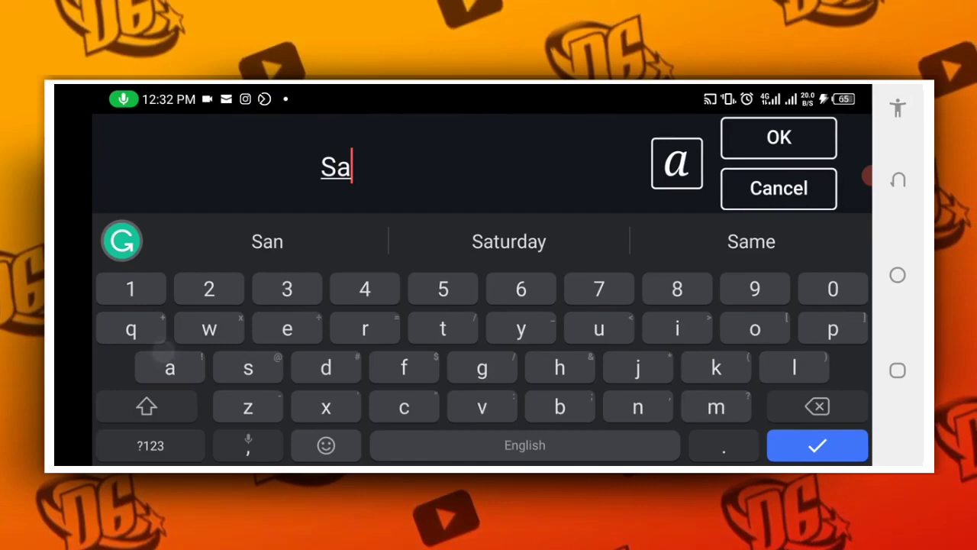
pyautogui.write('m l')
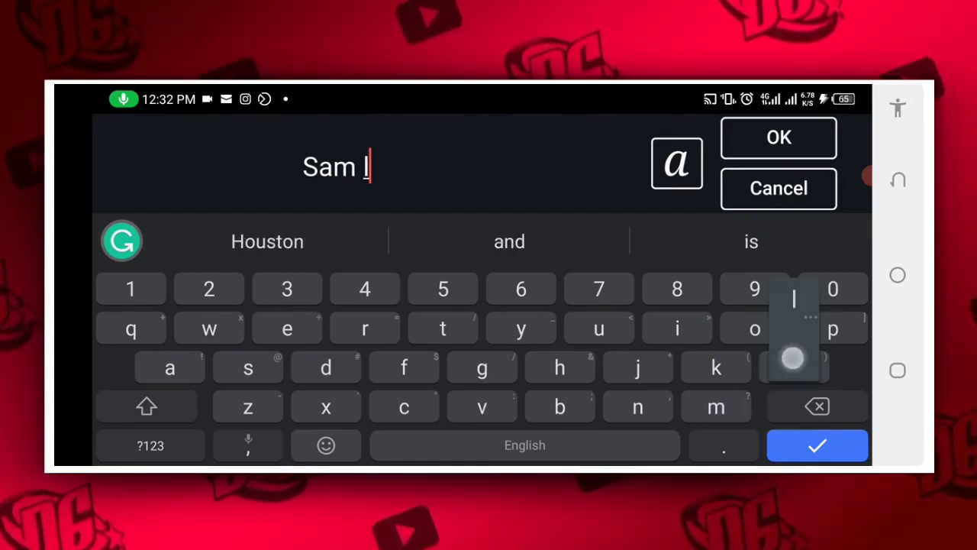
pyautogui.write('i ya')
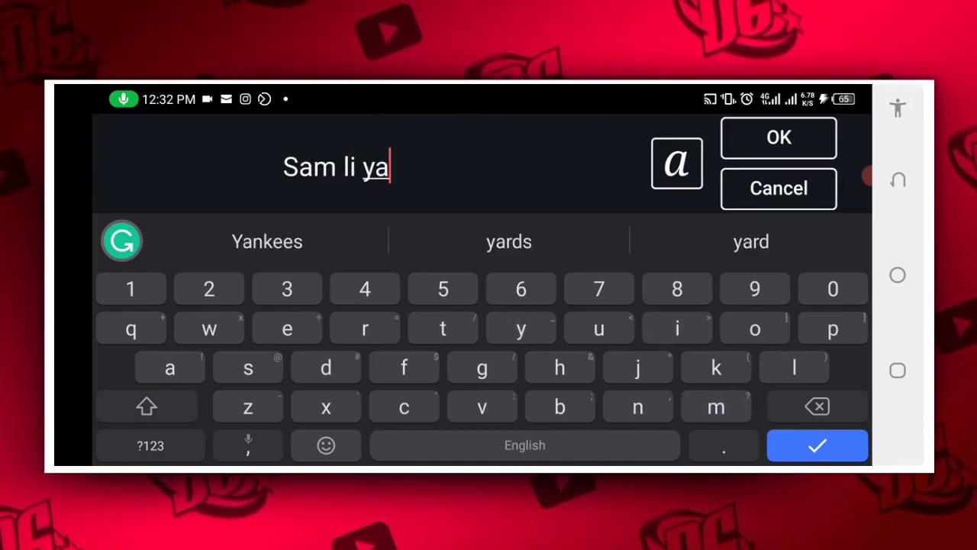
pyautogui.click(779, 138)
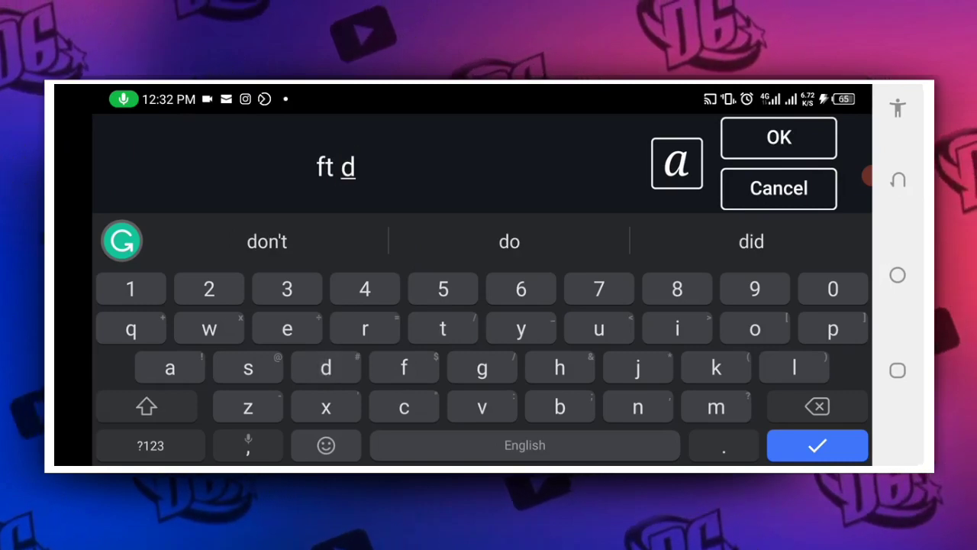
pyautogui.write('ik')
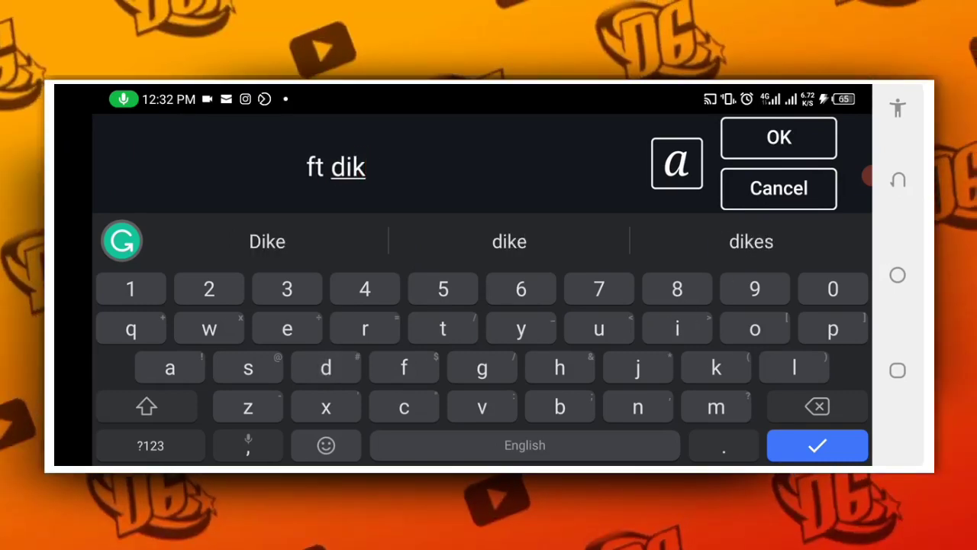
pyautogui.write('o')
pyautogui.click(779, 137)
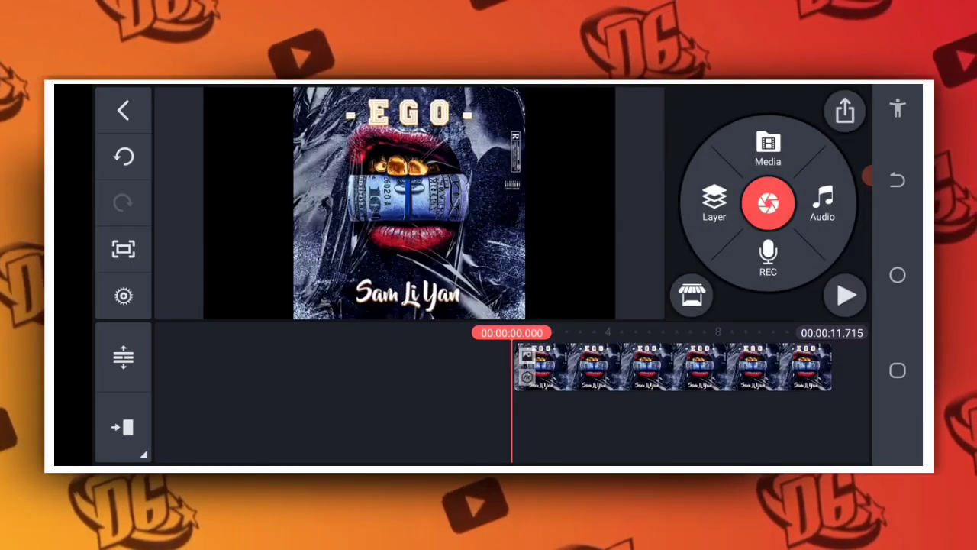
# Play the Streaming 07 clip to watch the new titles appear beside the disc
pyautogui.click(846, 294)
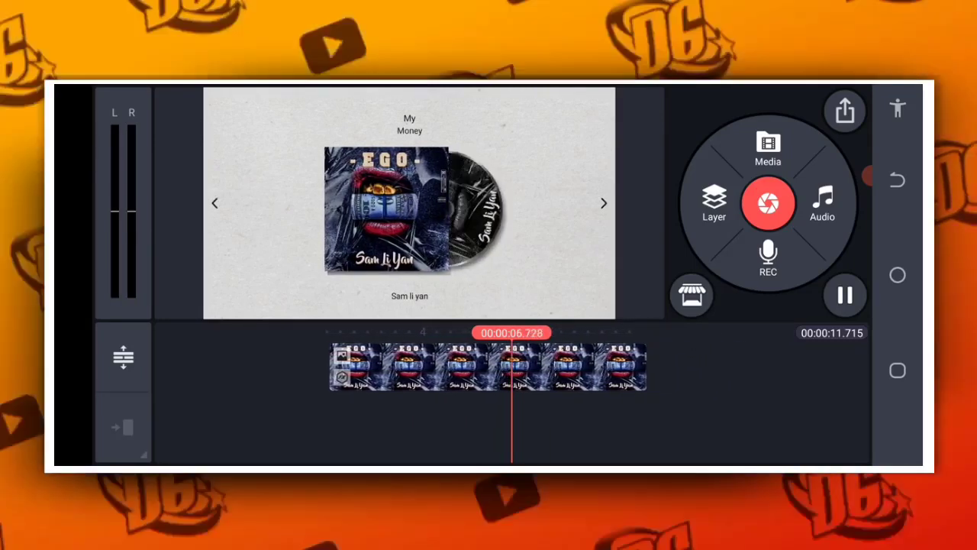
# Set the 'My' title line's font to Orbitron Bold
pyautogui.moveTo(382, 367); pyautogui.dragTo(592, 366)
pyautogui.click(672, 366)
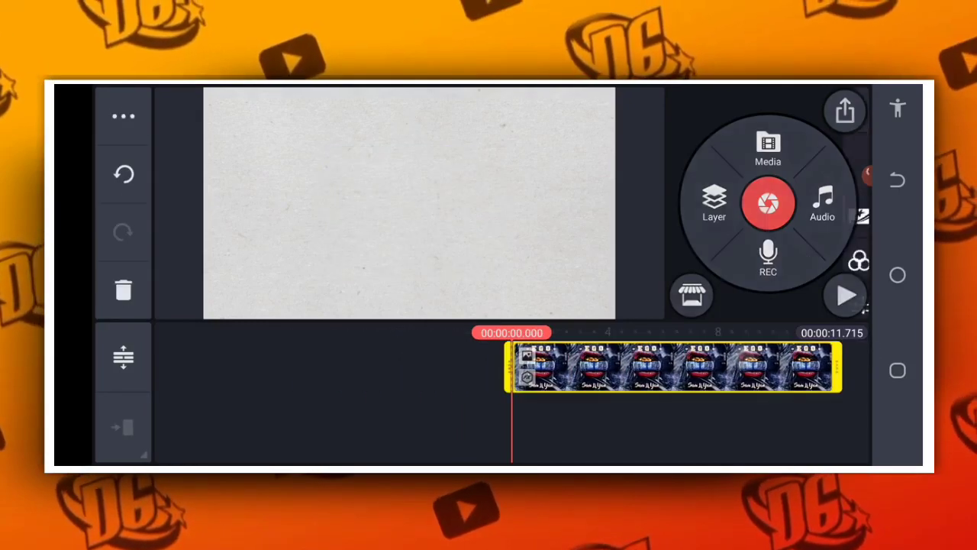
pyautogui.click(797, 217)
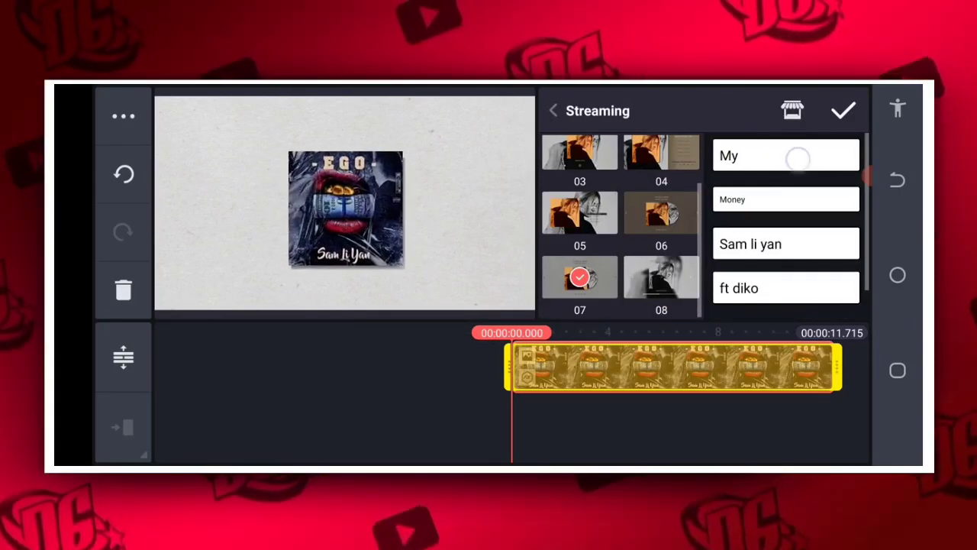
pyautogui.click(798, 158)
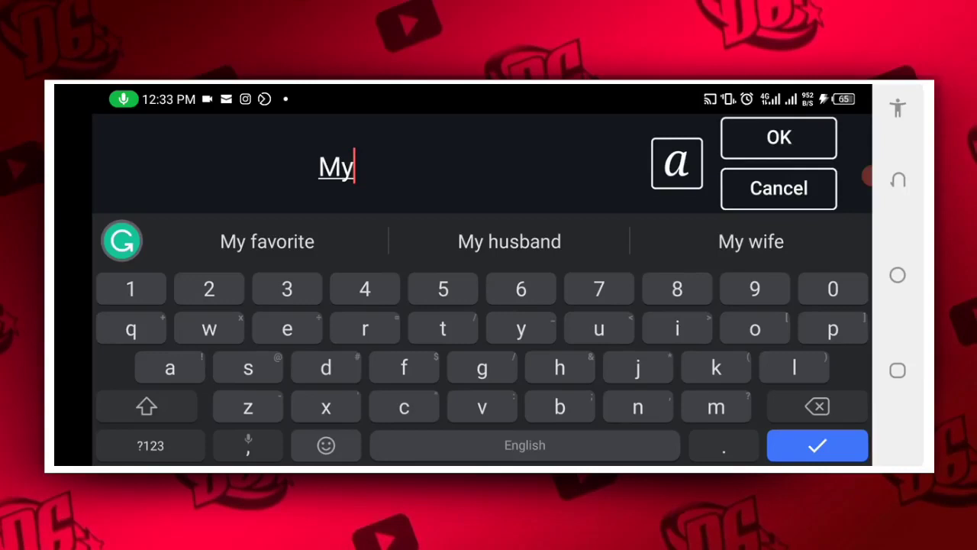
pyautogui.click(677, 163)
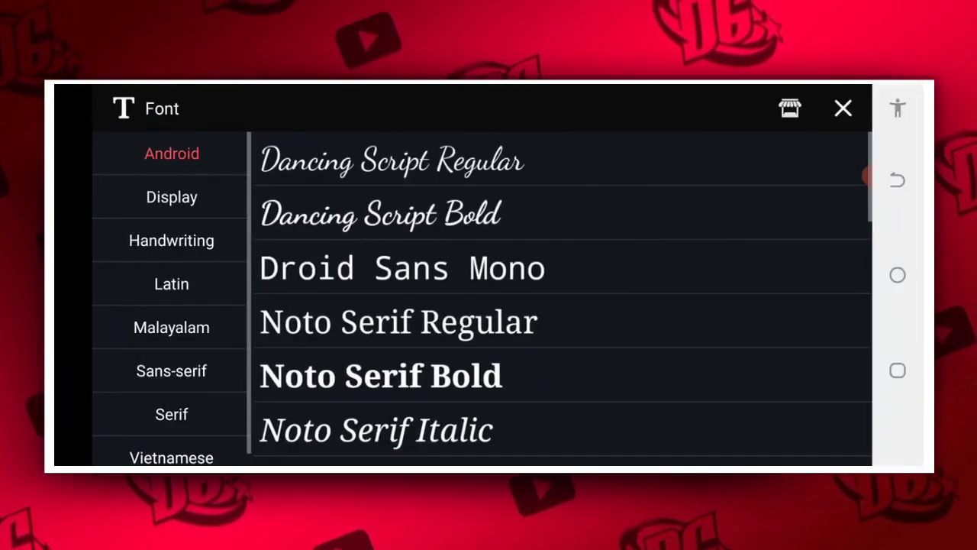
pyautogui.click(171, 284)
pyautogui.scroll(-5, 595, 246)
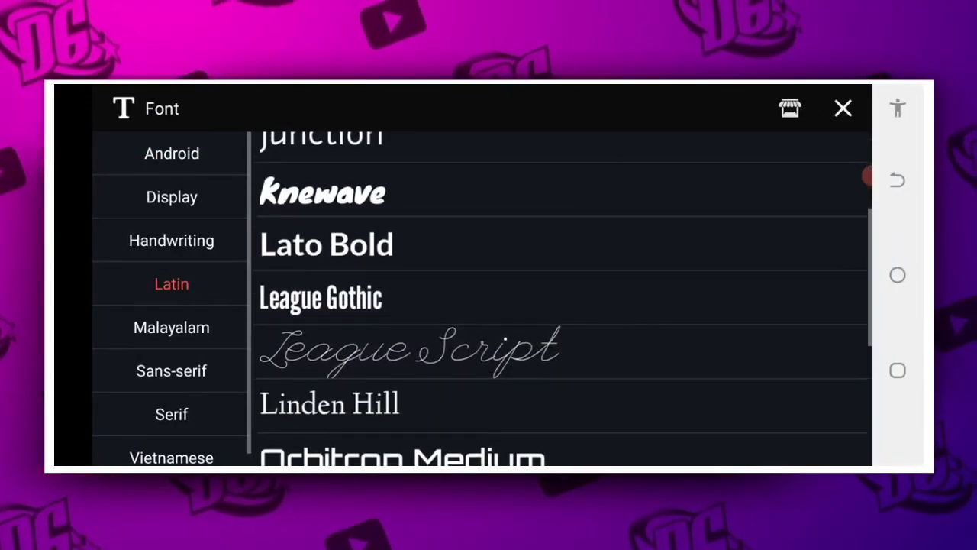
pyautogui.scroll(-2, 578, 244)
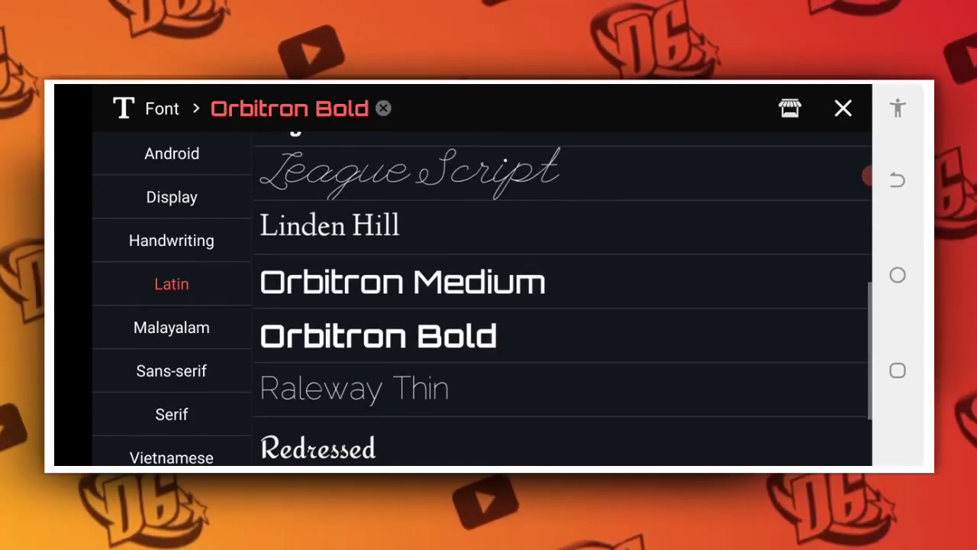
pyautogui.click(843, 109)
pyautogui.click(800, 149)
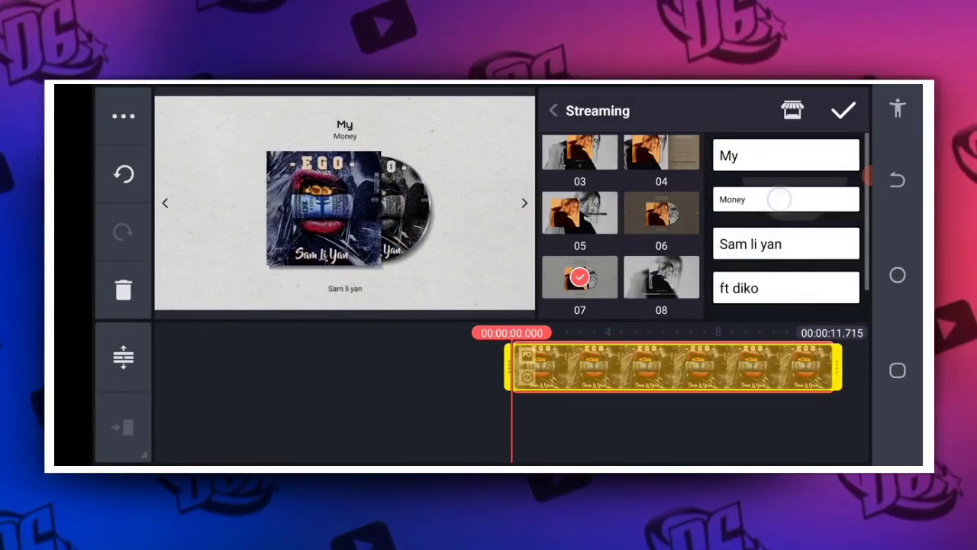
# Set the 'Money' title line's font to Orbitron Bold as well
pyautogui.click(779, 199)
pyautogui.click(694, 166)
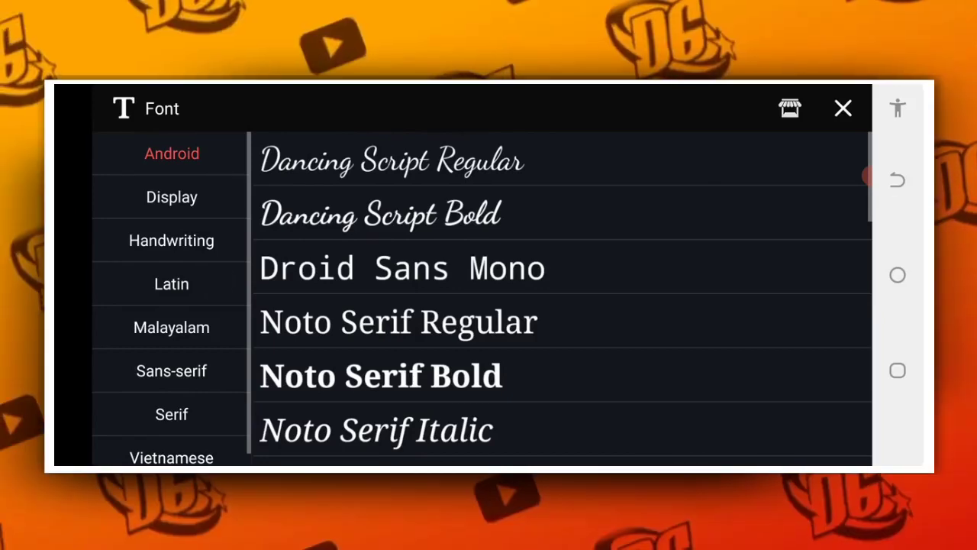
pyautogui.click(172, 283)
pyautogui.moveTo(501, 318); pyautogui.dragTo(542, 142)
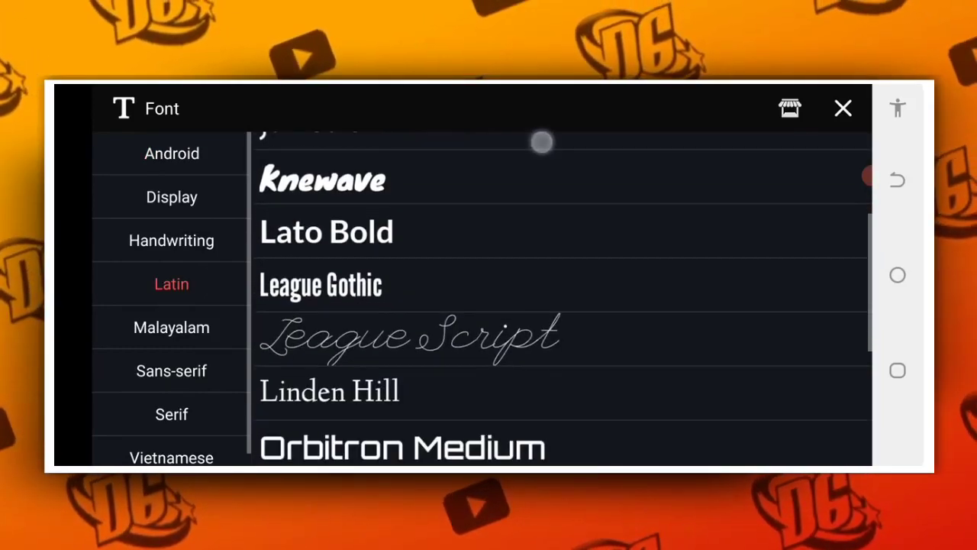
pyautogui.moveTo(497, 301); pyautogui.dragTo(537, 122)
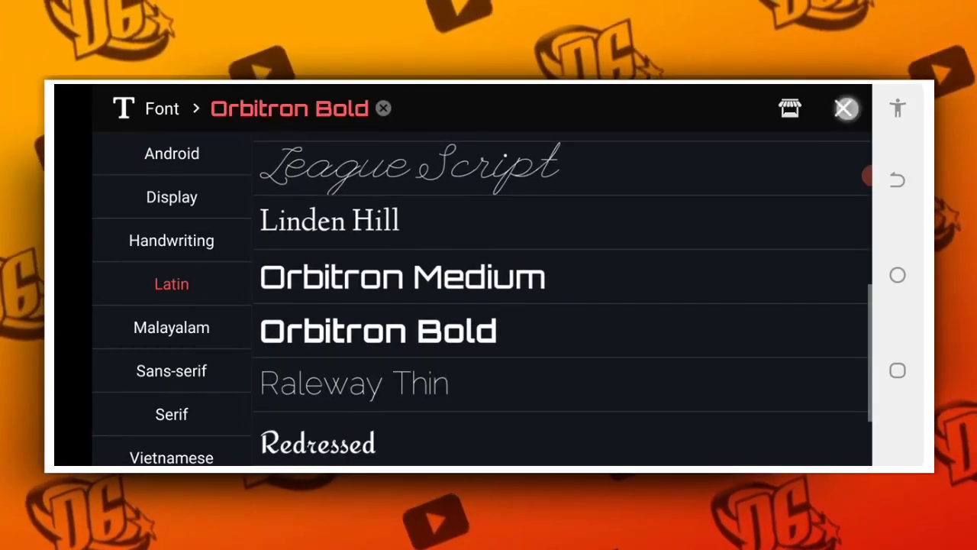
pyautogui.click(844, 108)
pyautogui.click(776, 137)
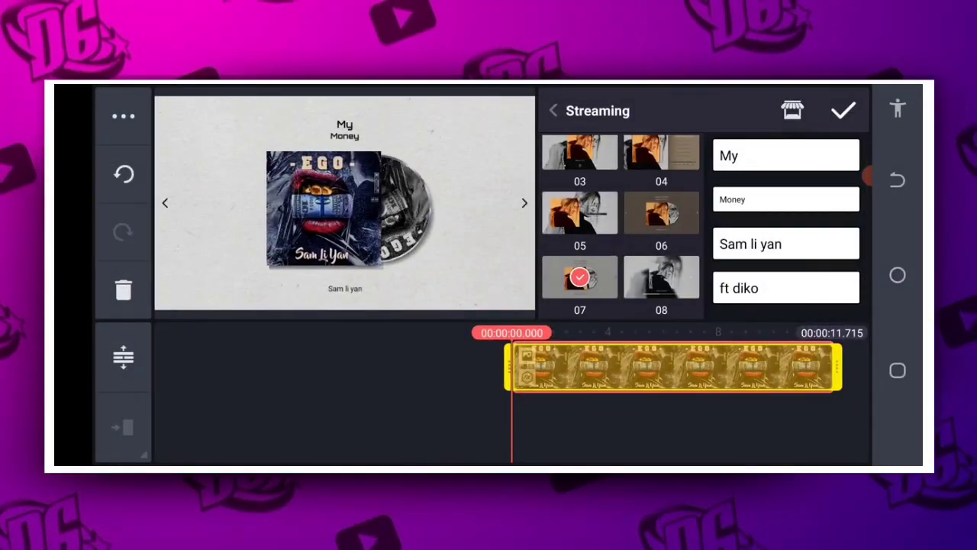
pyautogui.click(786, 243)
pyautogui.click(679, 160)
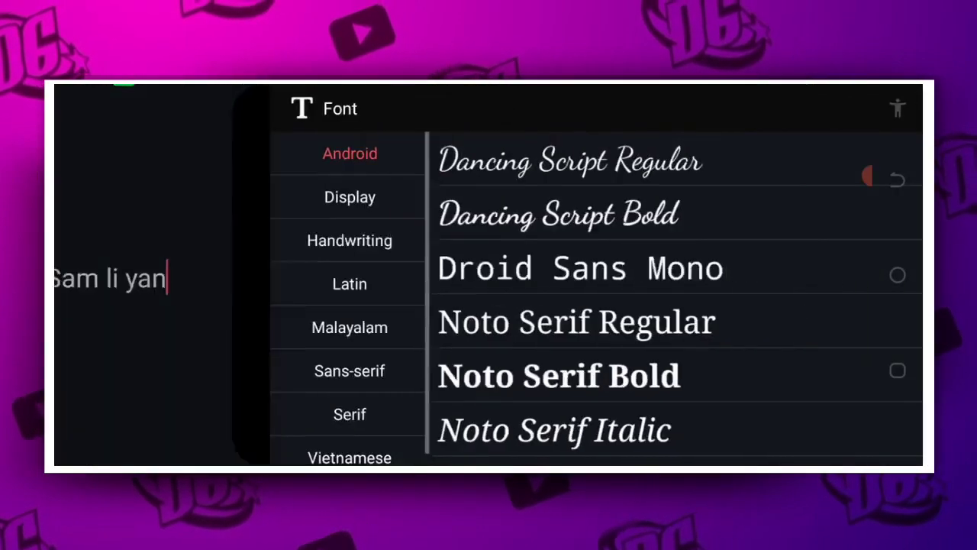
pyautogui.moveTo(583, 325); pyautogui.dragTo(583, 280)
pyautogui.moveTo(576, 330); pyautogui.dragTo(621, 157)
pyautogui.moveTo(603, 366); pyautogui.dragTo(602, 188)
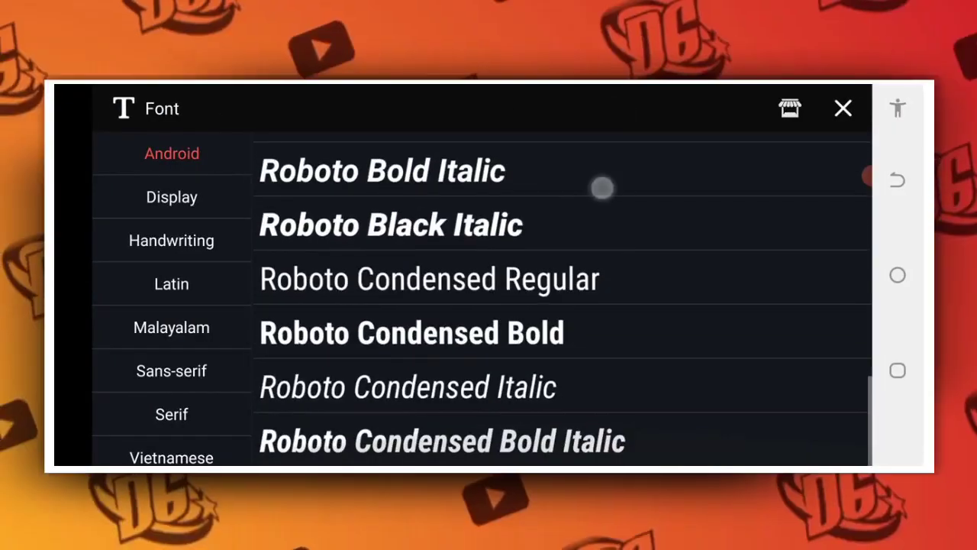
pyautogui.click(172, 197)
pyautogui.click(172, 240)
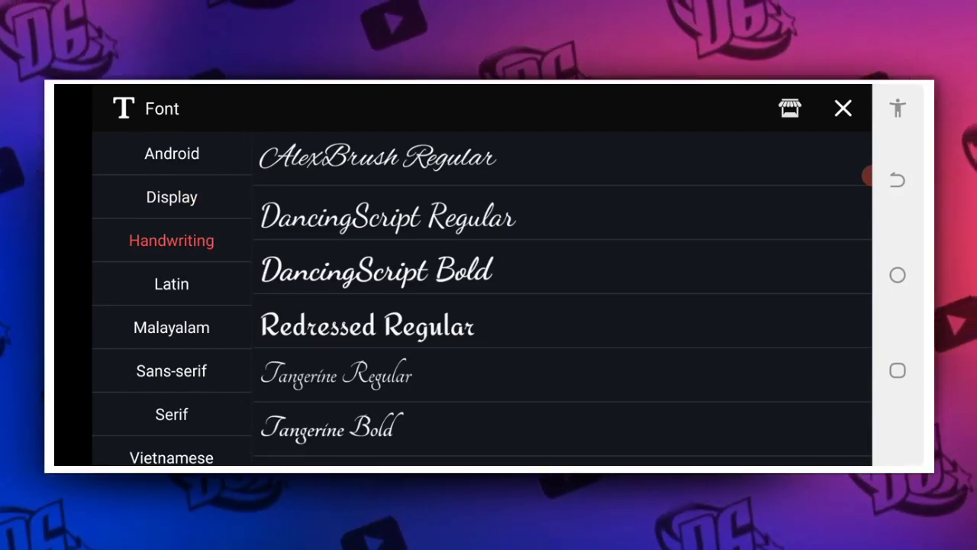
pyautogui.click(850, 110)
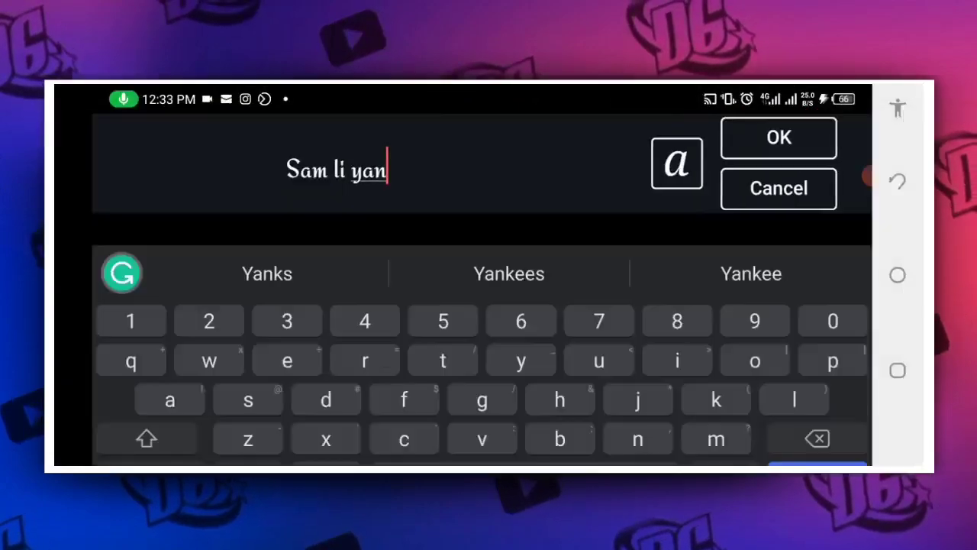
pyautogui.click(794, 139)
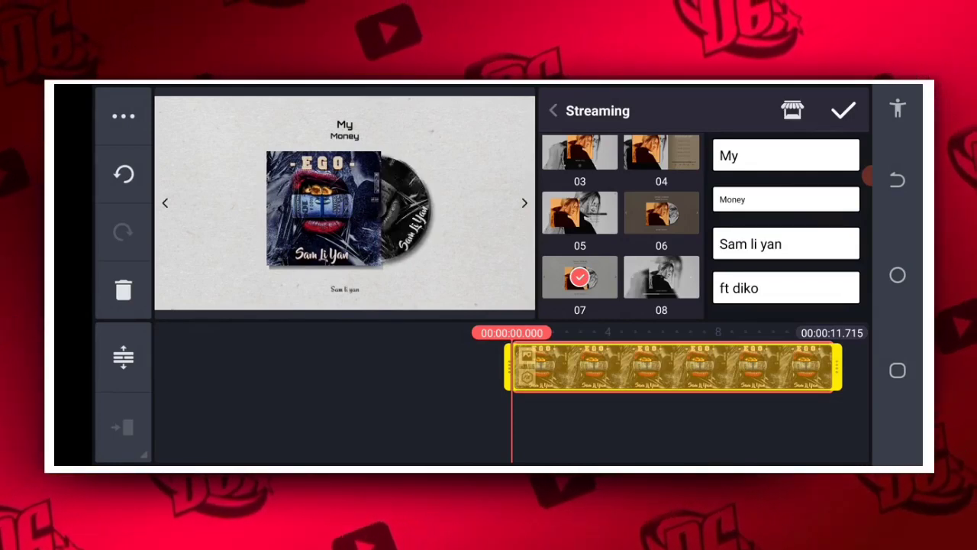
pyautogui.click(786, 244)
pyautogui.click(678, 163)
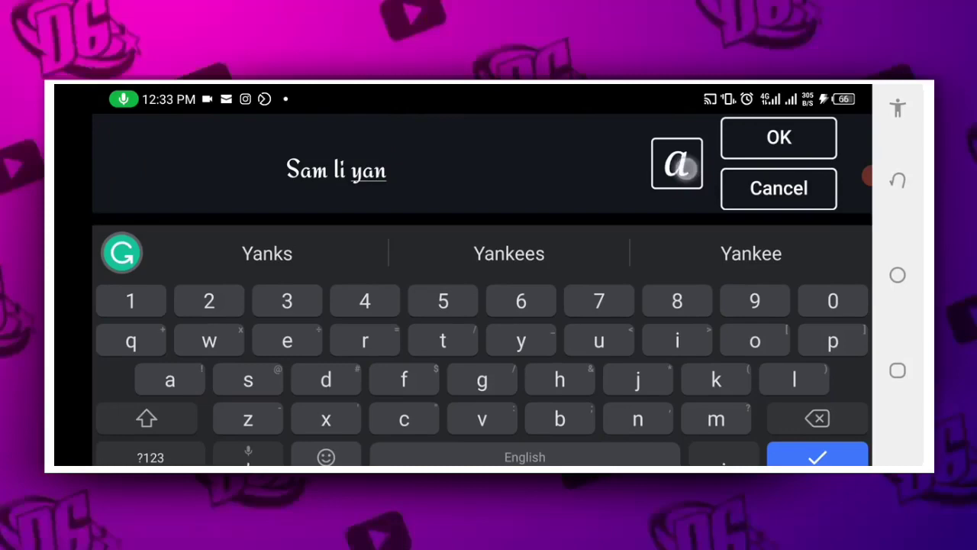
pyautogui.click(225, 278)
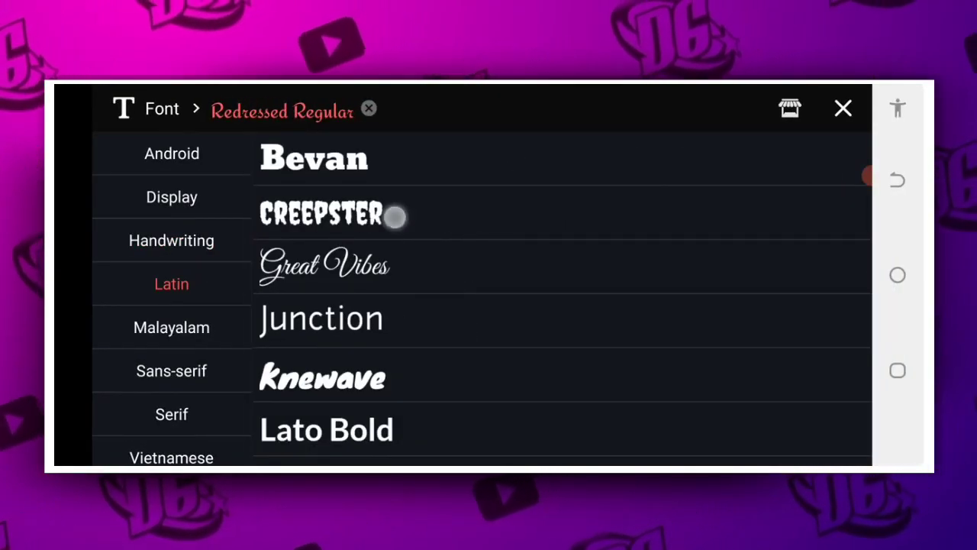
pyautogui.click(395, 217)
pyautogui.click(843, 108)
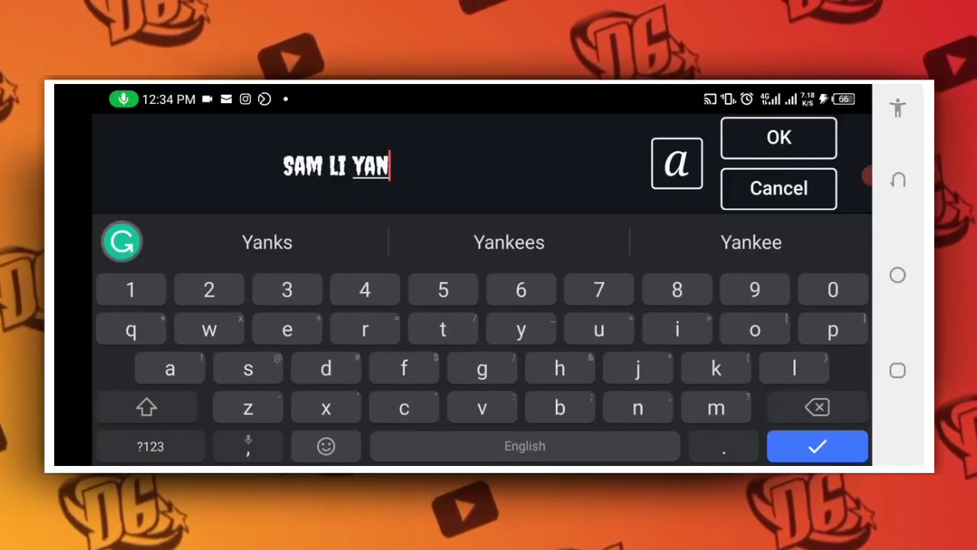
pyautogui.click(790, 131)
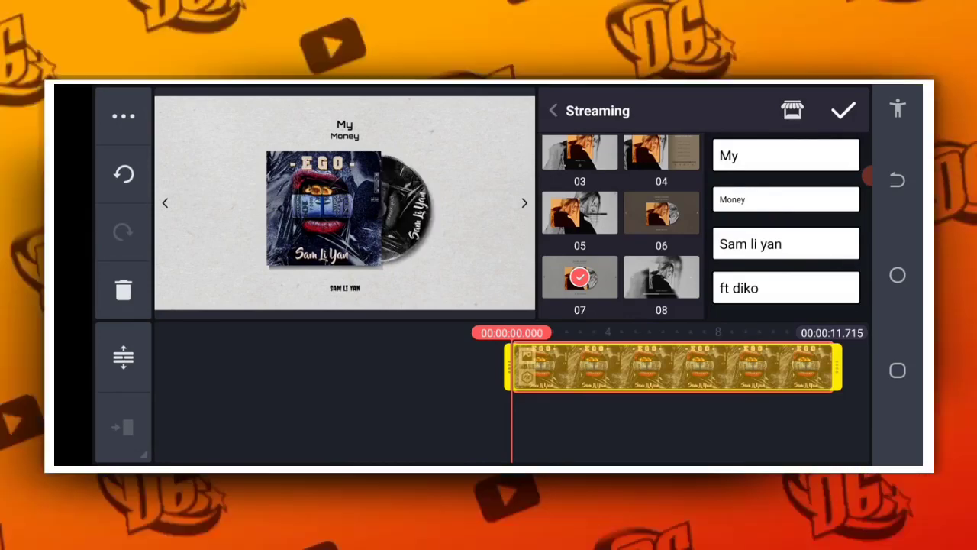
pyautogui.click(843, 110)
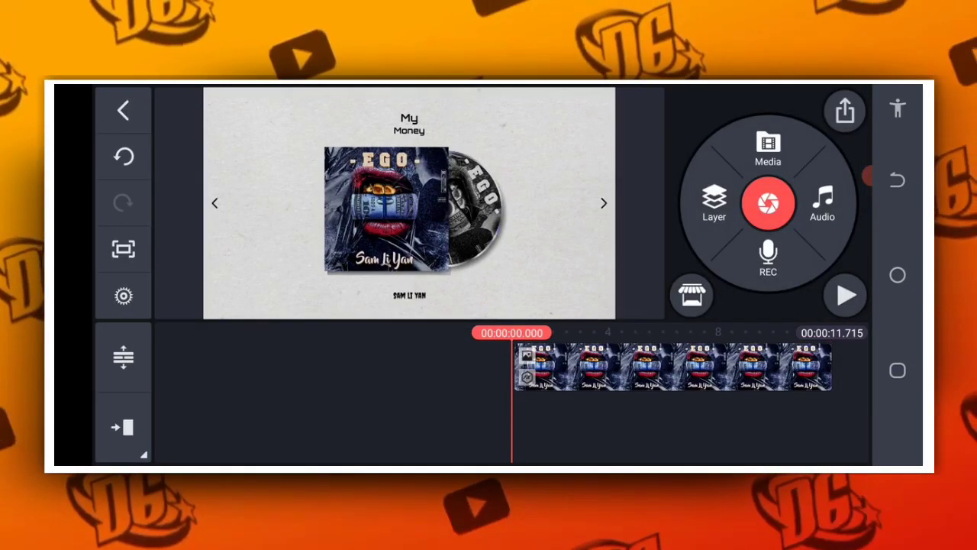
# Preview the project, then audition Max Drive in the music library and add it
pyautogui.press('XF86AudioRaiseVolume')
pyautogui.click(846, 296)
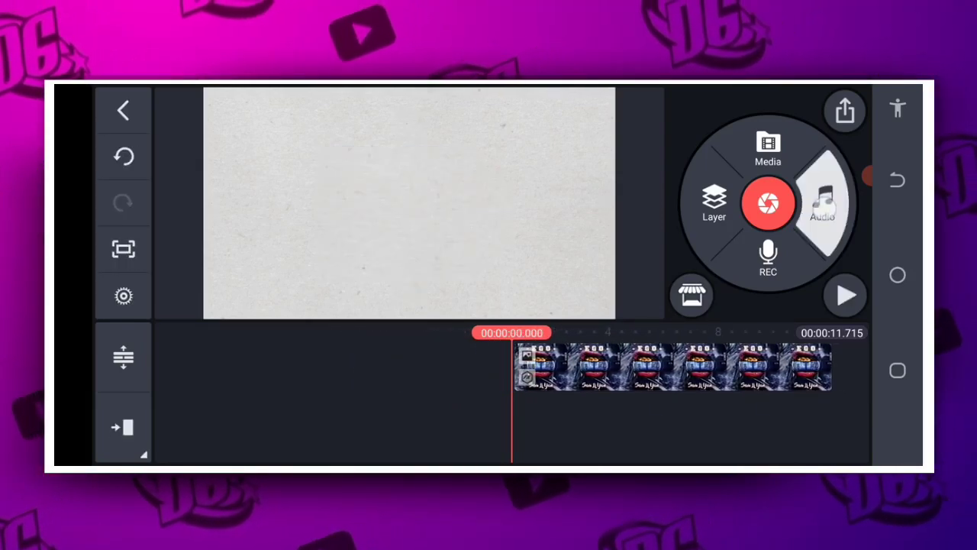
pyautogui.click(825, 205)
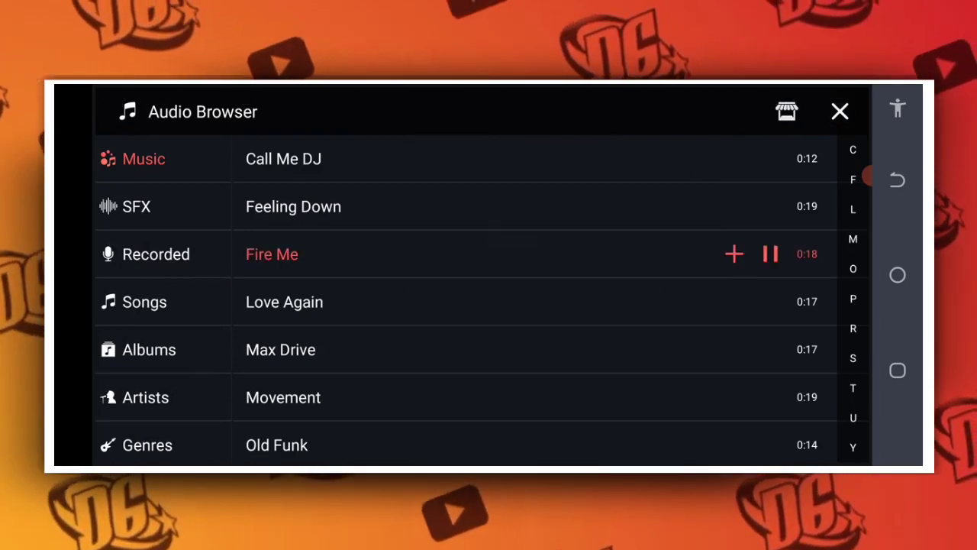
pyautogui.click(280, 349)
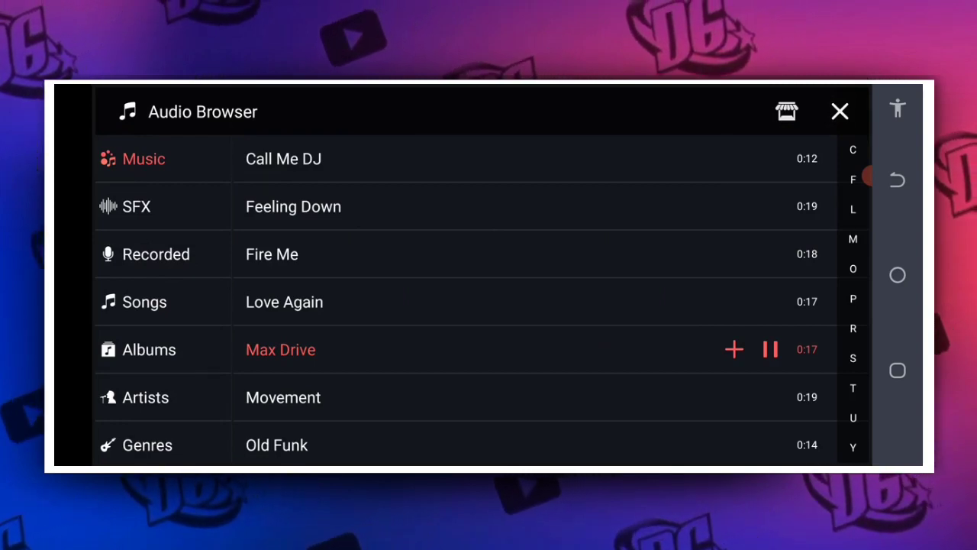
pyautogui.click(734, 349)
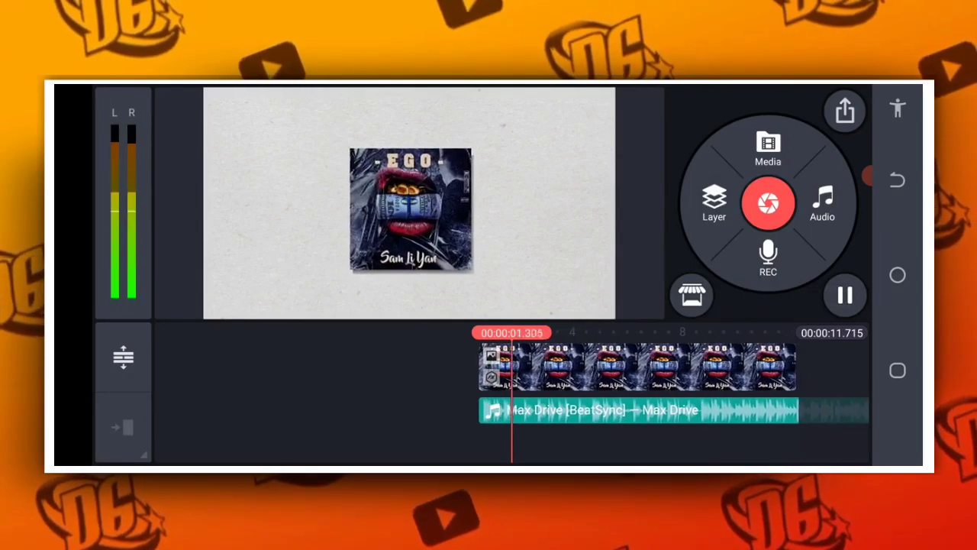
# Adjust the Max Drive clip's start point by dragging its handle back and forth
pyautogui.click(743, 431)
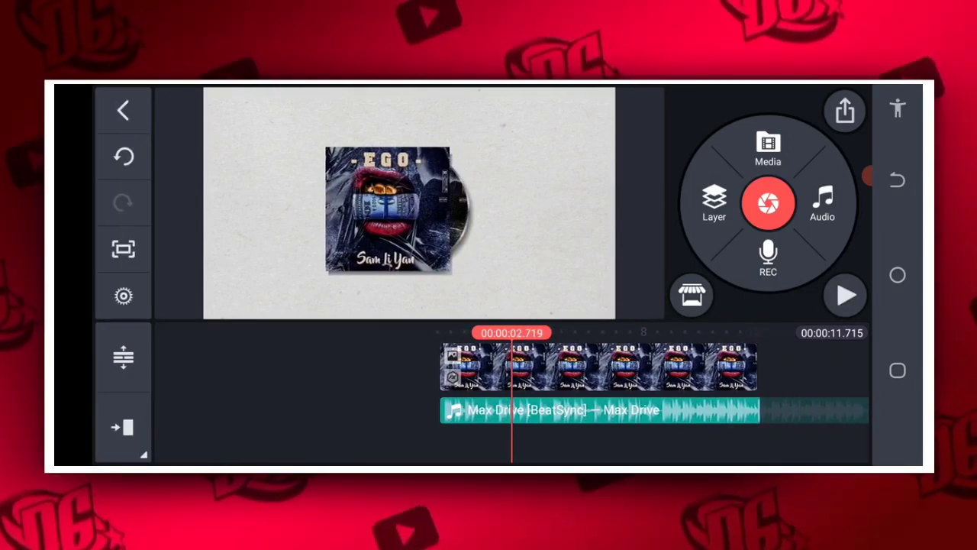
pyautogui.click(538, 408)
pyautogui.moveTo(451, 410); pyautogui.dragTo(534, 402)
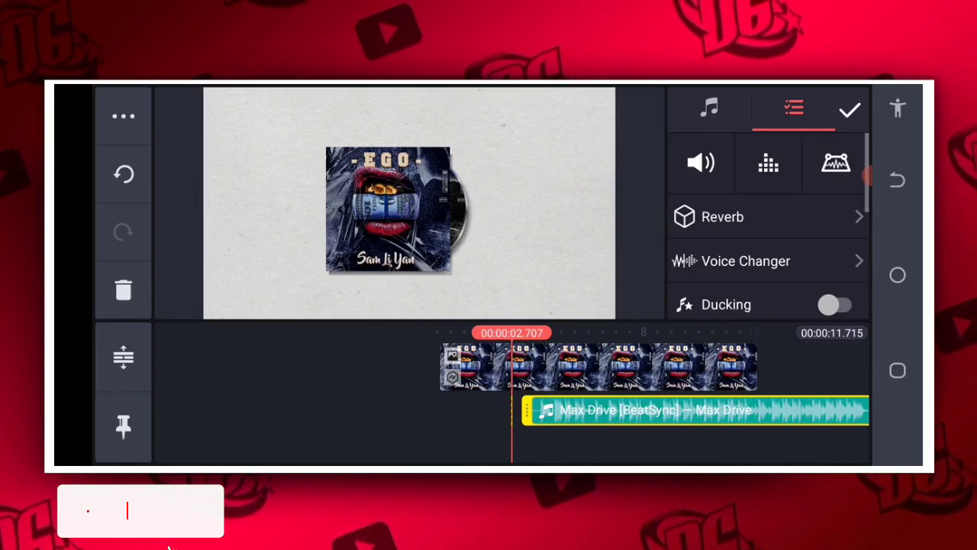
pyautogui.click(654, 434)
pyautogui.click(646, 410)
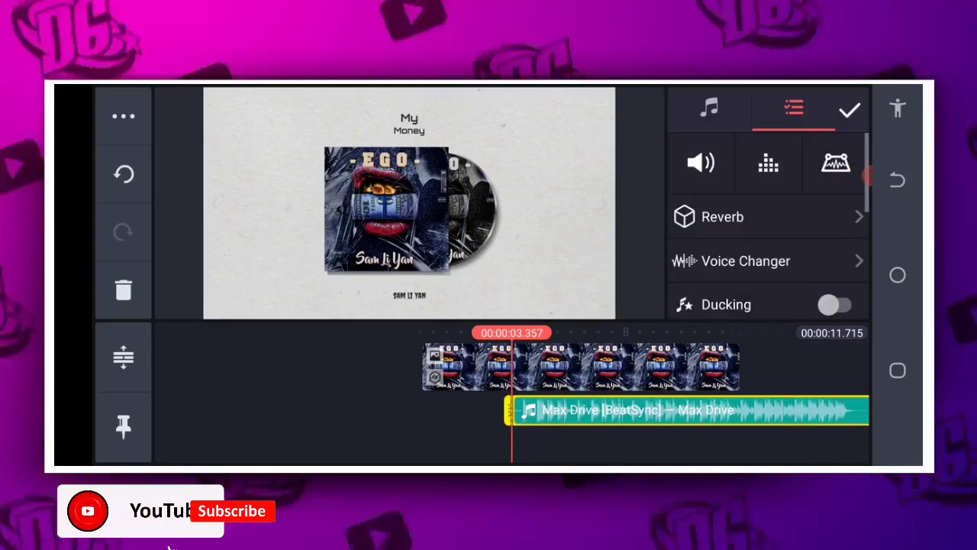
pyautogui.moveTo(509, 399); pyautogui.dragTo(547, 399)
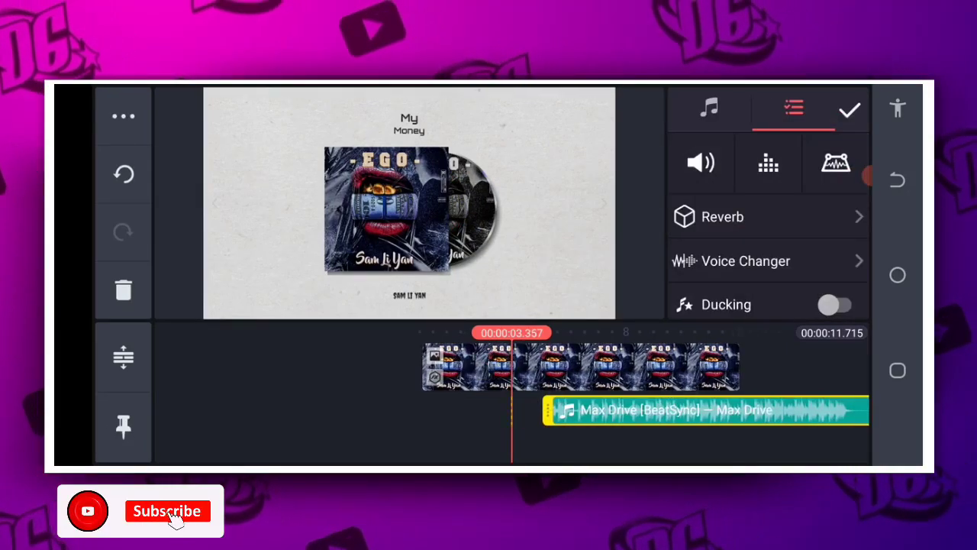
pyautogui.moveTo(675, 438); pyautogui.dragTo(624, 434)
pyautogui.click(699, 415)
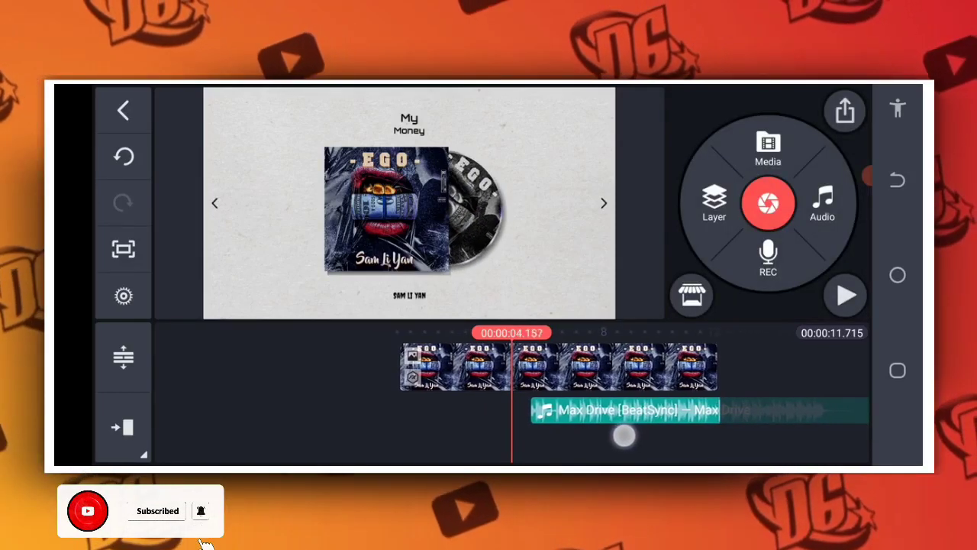
pyautogui.click(624, 413)
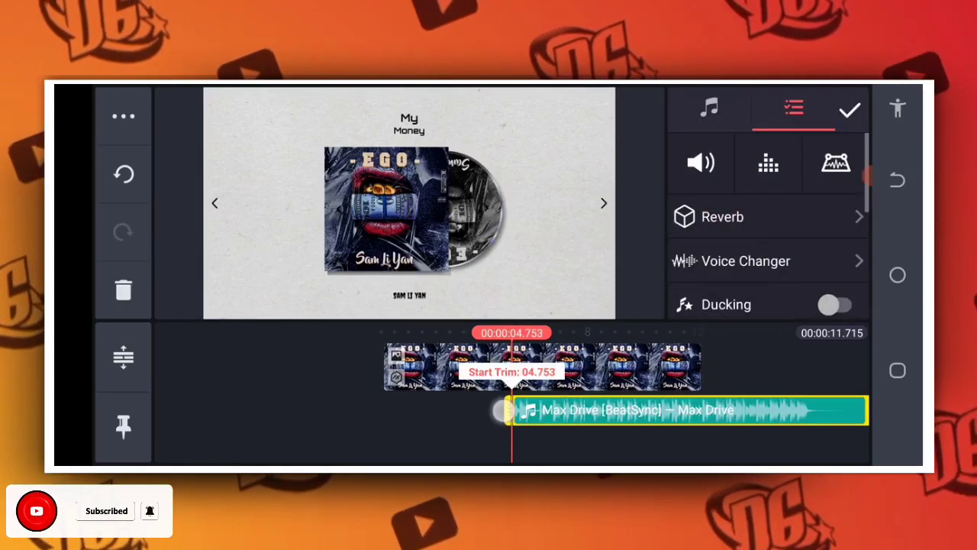
pyautogui.moveTo(508, 410); pyautogui.dragTo(475, 411)
pyautogui.moveTo(608, 412)
pyautogui.mouseDown()
pyautogui.moveTo(616, 440)
pyautogui.moveTo(707, 428)
pyautogui.moveTo(677, 428)
pyautogui.mouseUp()
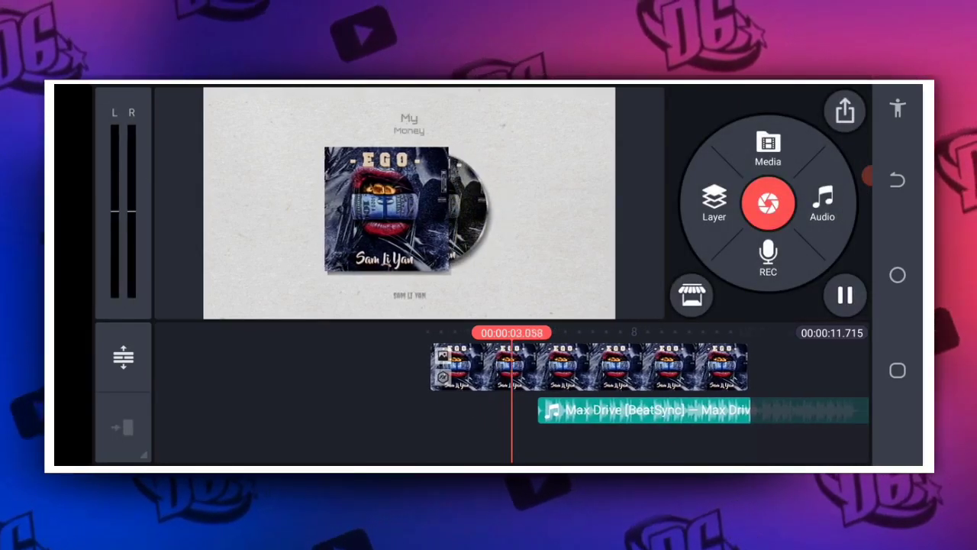
# Replay the project, trim the music to end with the 11.7-second clip, and open export settings
pyautogui.click(845, 295)
pyautogui.click(845, 295)
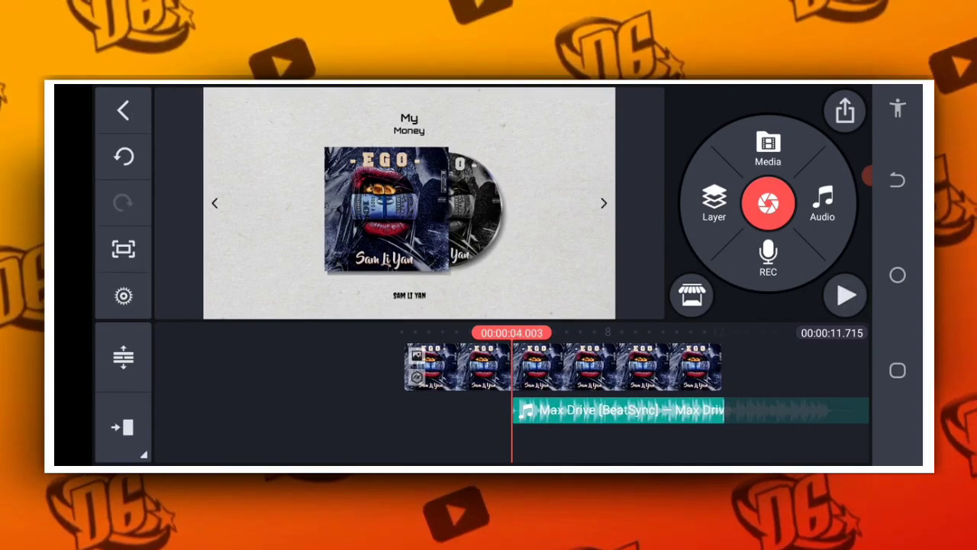
pyautogui.moveTo(812, 401); pyautogui.dragTo(908, 401)
pyautogui.click(845, 295)
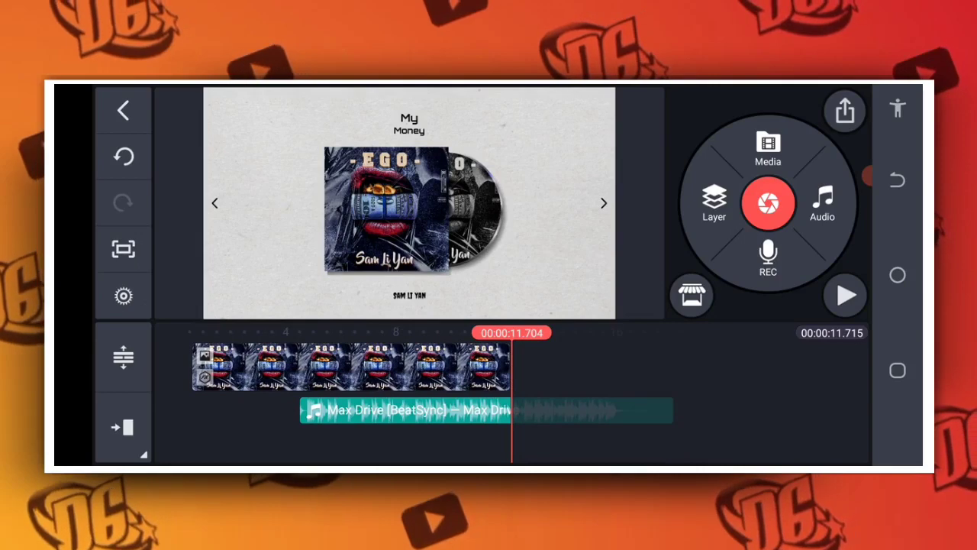
pyautogui.click(404, 410)
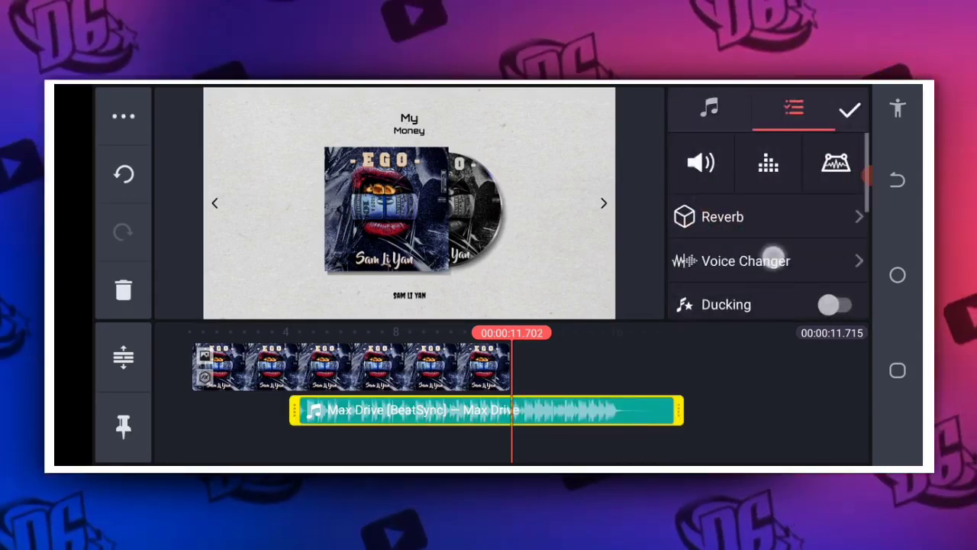
pyautogui.moveTo(774, 257); pyautogui.dragTo(783, 113)
pyautogui.click(734, 303)
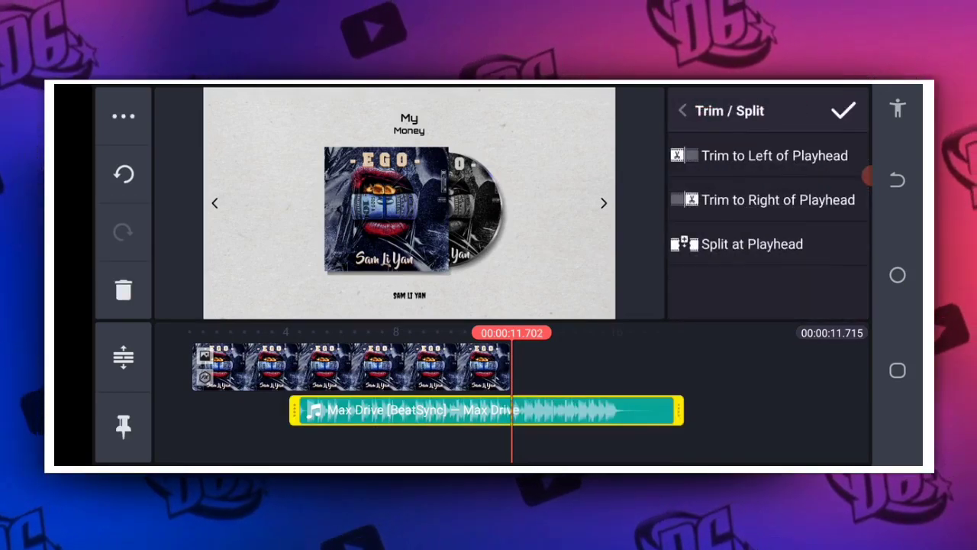
pyautogui.press('Escape')
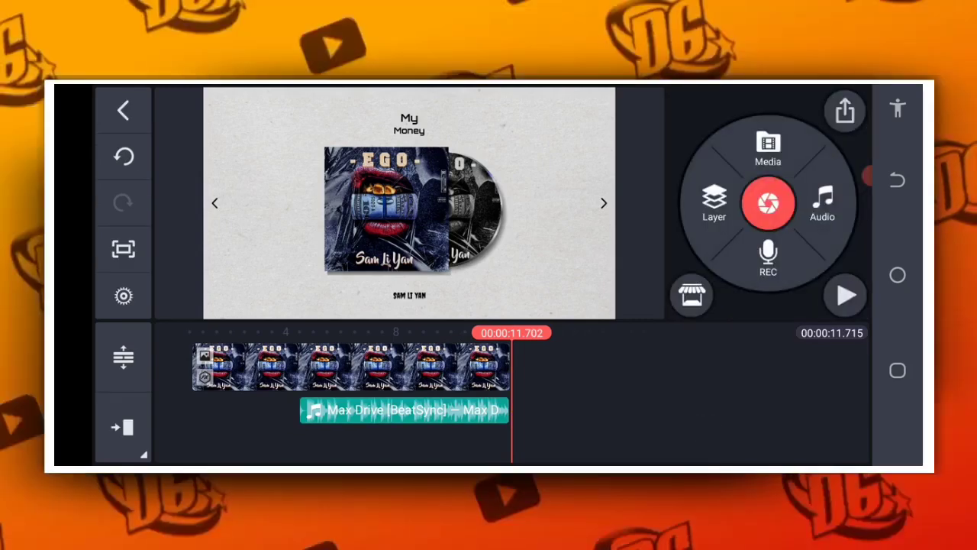
pyautogui.click(845, 111)
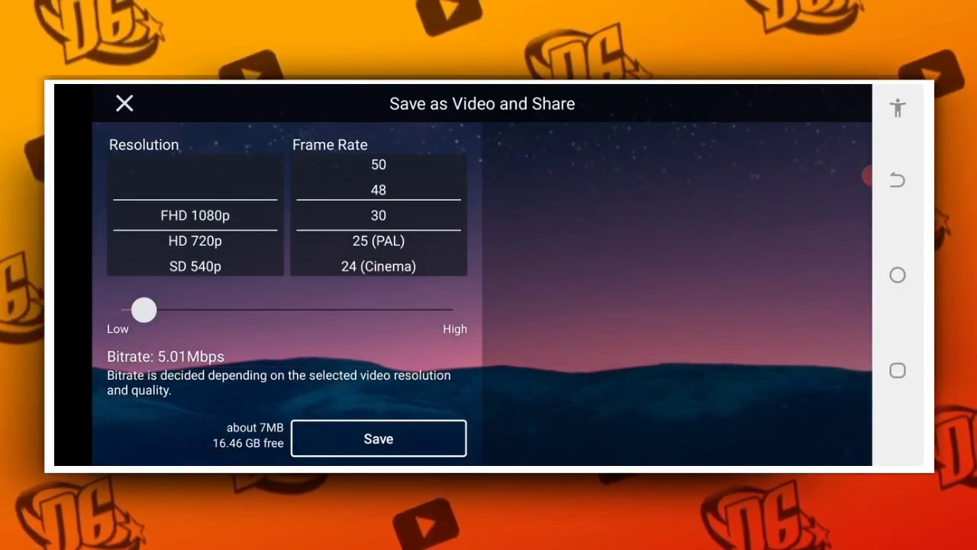
# Choose 720p resolution with the lowest bitrate and start saving the video
pyautogui.moveTo(256, 229); pyautogui.dragTo(259, 199)
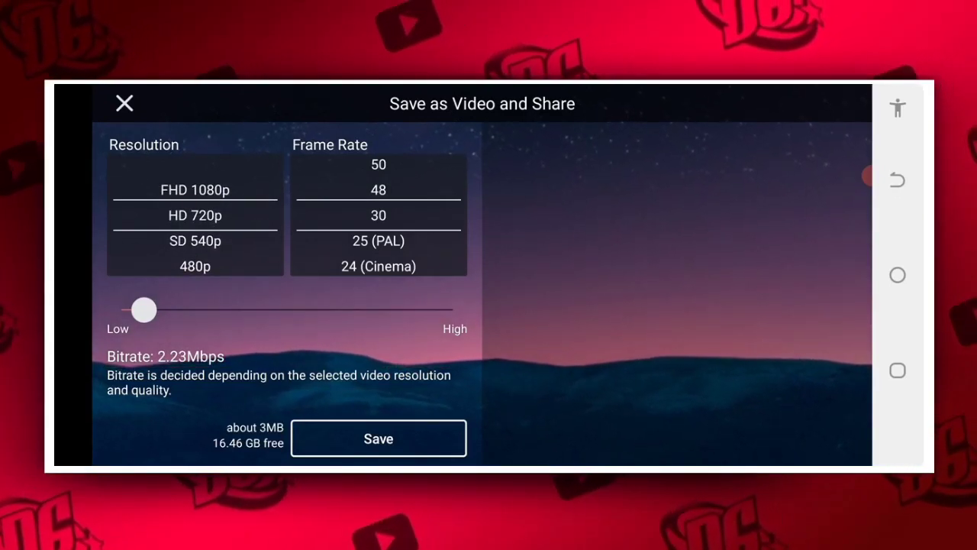
pyautogui.moveTo(144, 309); pyautogui.dragTo(134, 309)
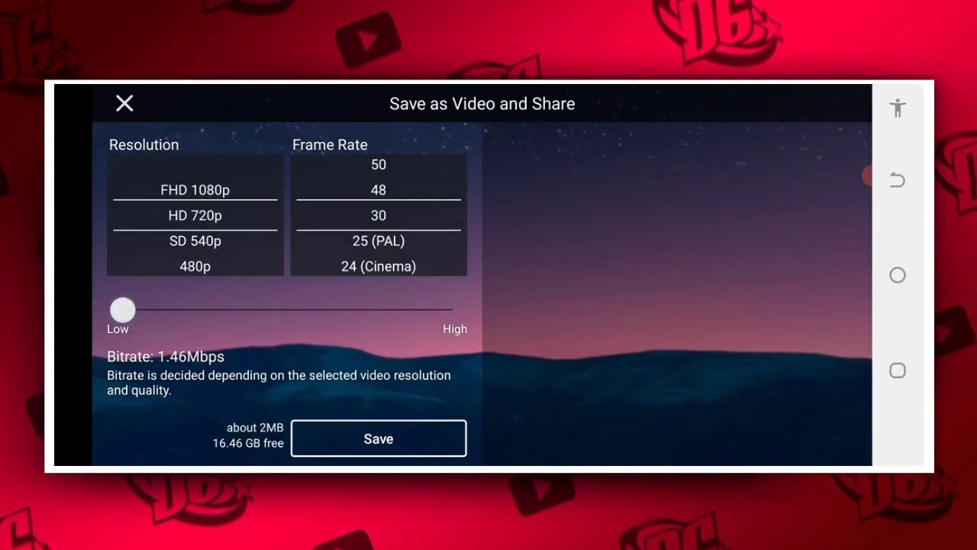
pyautogui.click(397, 442)
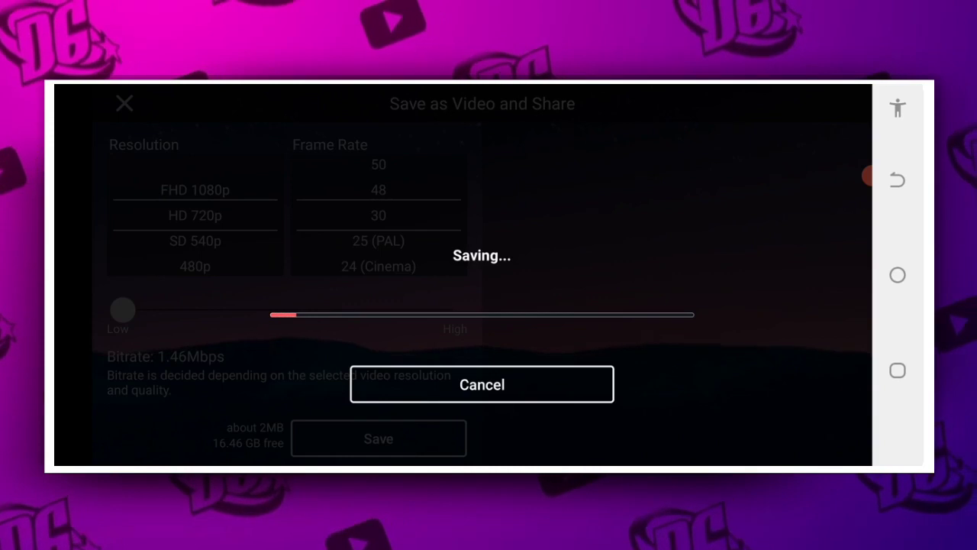